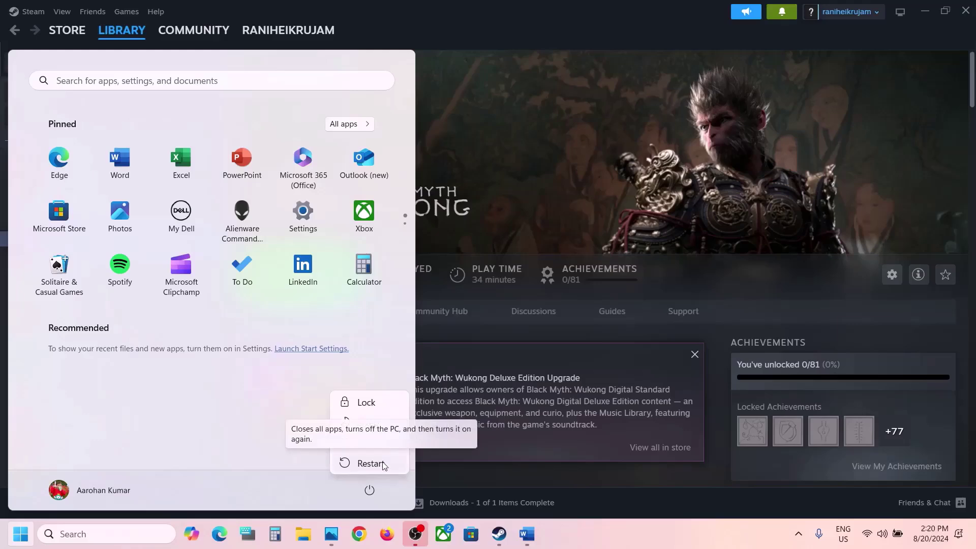
Step: Switch to the Word troubleshooting notes and highlight "Compatibility Mode" in Step 2
{"action": "left_click", "coordinate": [603, 525]}
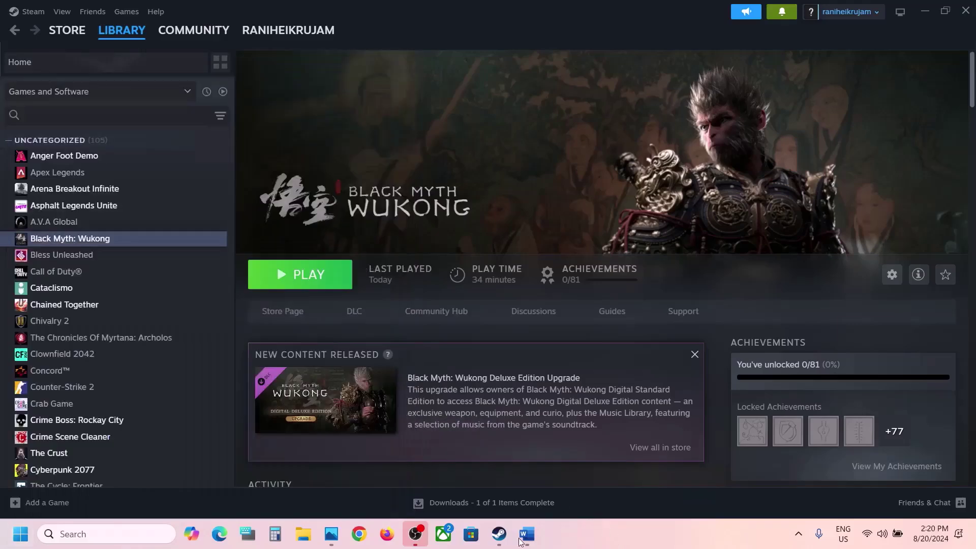
{"action": "left_click", "coordinate": [522, 539]}
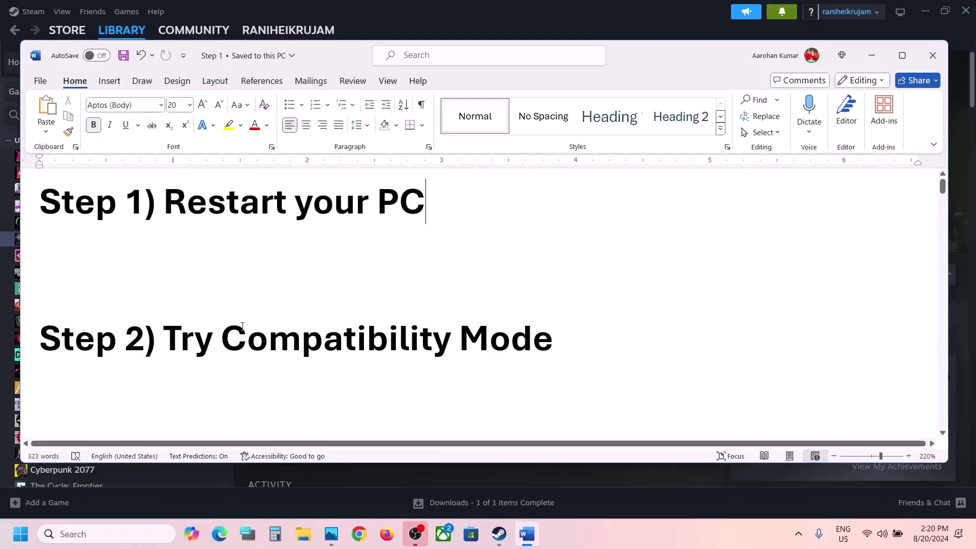
{"action": "left_click_drag", "start_coordinate": [222, 338], "coordinate": [553, 338]}
Step: Start Black Myth: Wukong from the Steam library to view its launch options, including Compatibility Mode, and cancel the launch
{"action": "left_click", "coordinate": [871, 54]}
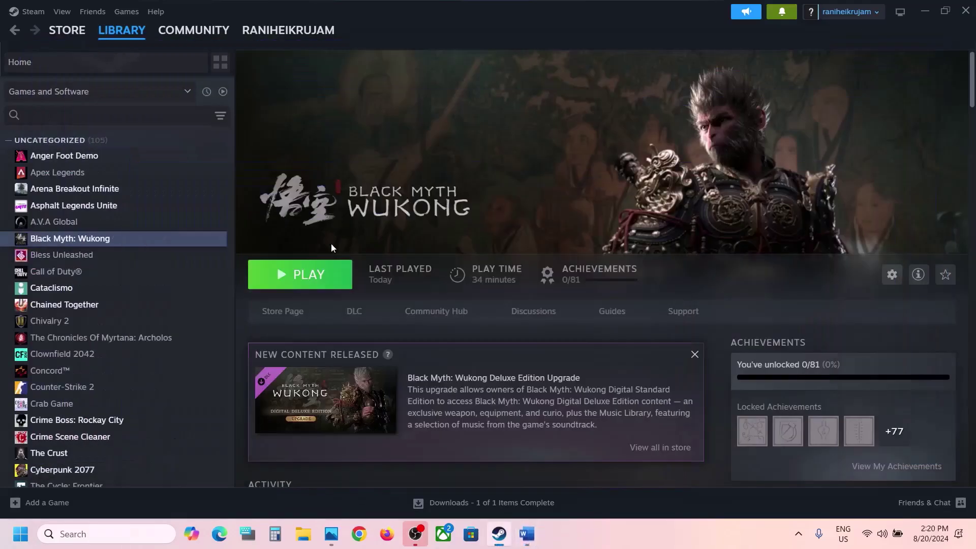
{"action": "left_click", "coordinate": [310, 275]}
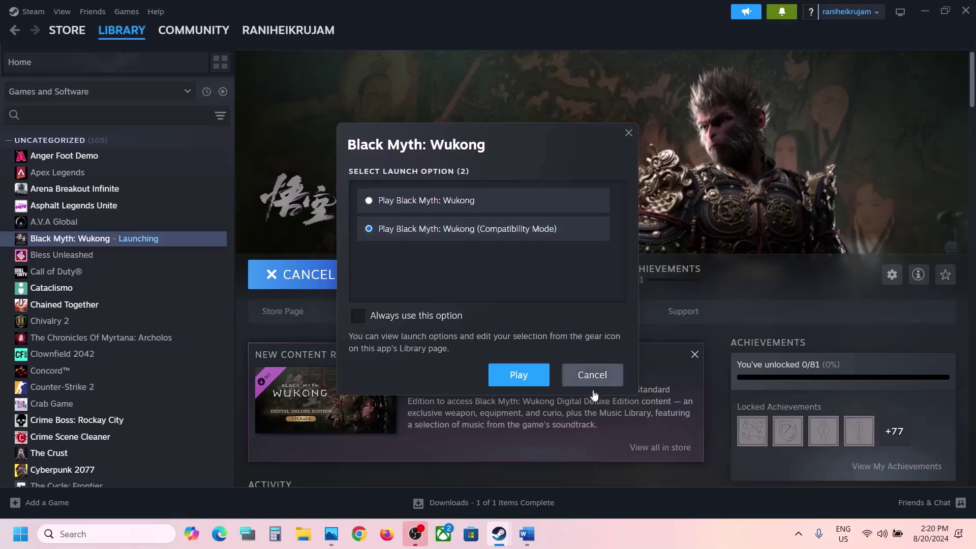
{"action": "left_click", "coordinate": [572, 379]}
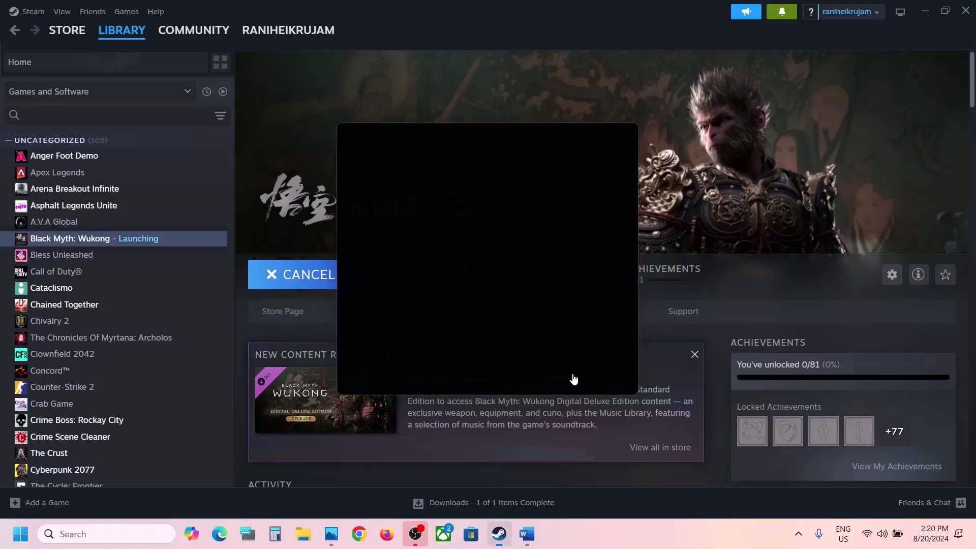
Step: Return to the Word notes and highlight the instruction to set the Windows power plan to "Power Saver" in Step 3
{"action": "key", "text": "alt+Tab"}
{"action": "scroll", "coordinate": [423, 329], "scroll_direction": "down", "scroll_amount": 5}
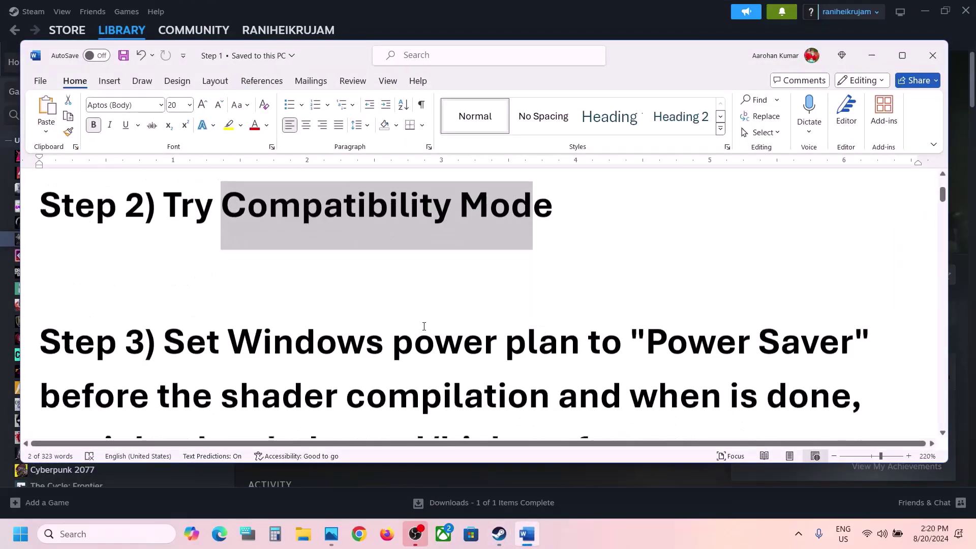
{"action": "left_click_drag", "start_coordinate": [169, 258], "coordinate": [853, 254]}
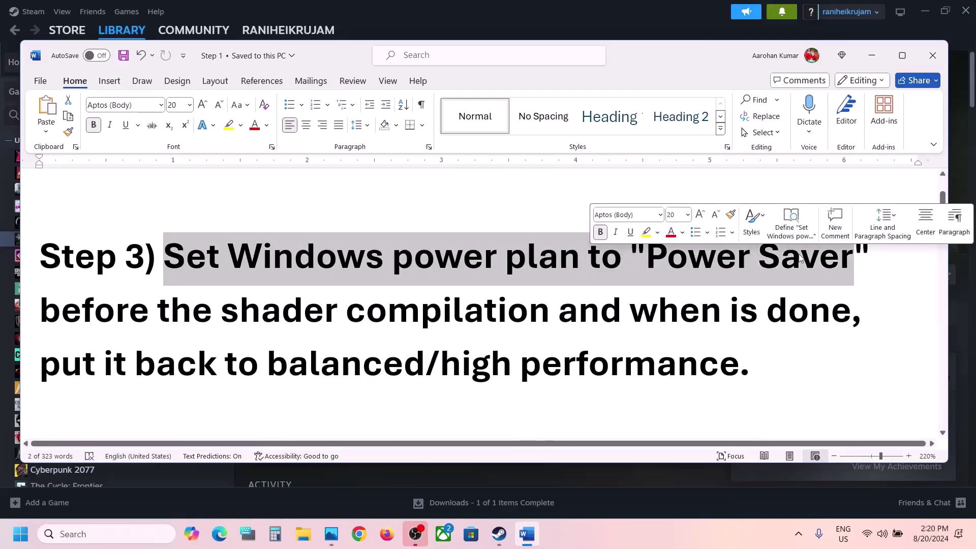
Step: Find and open Control Panel, and go to Power Options under Hardware and Sound
{"action": "left_click", "coordinate": [100, 527]}
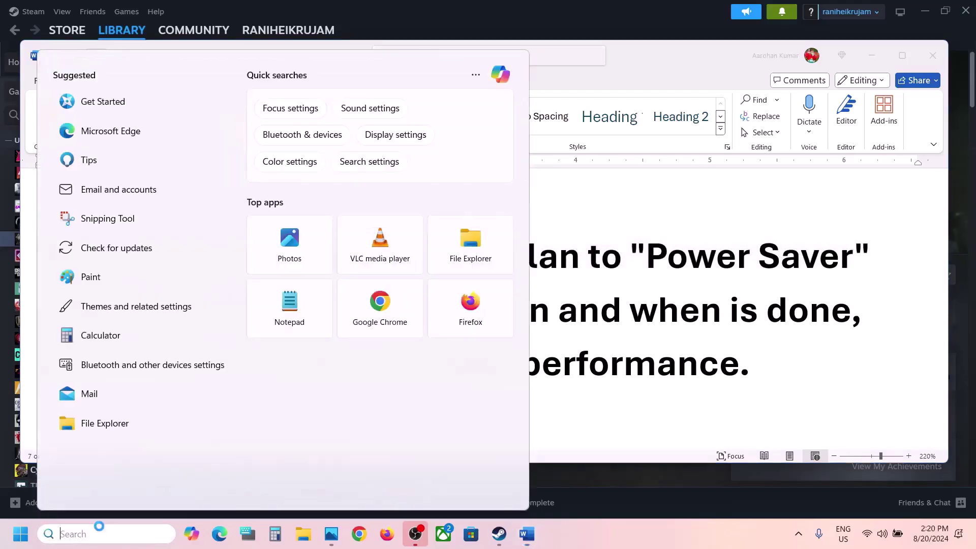
{"action": "type", "text": "control"}
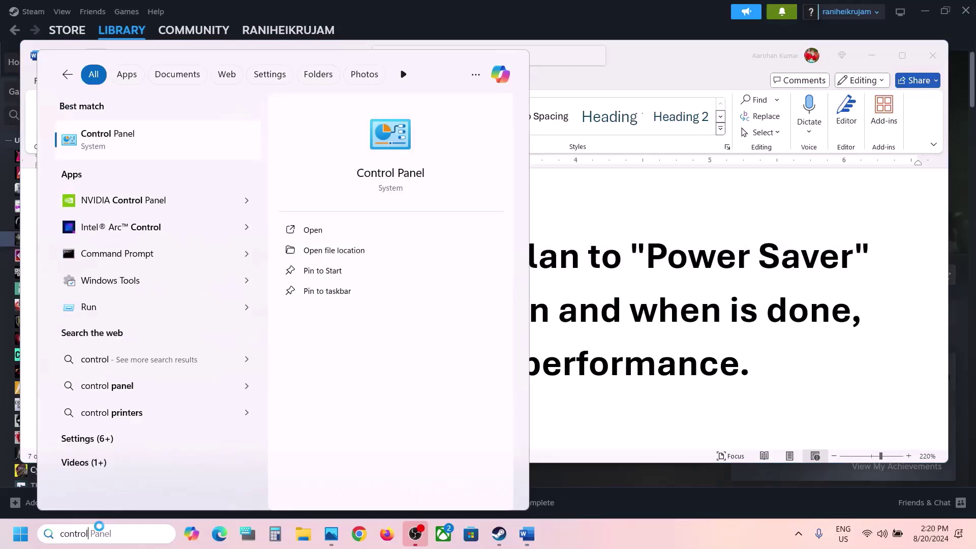
{"action": "key", "text": "Return"}
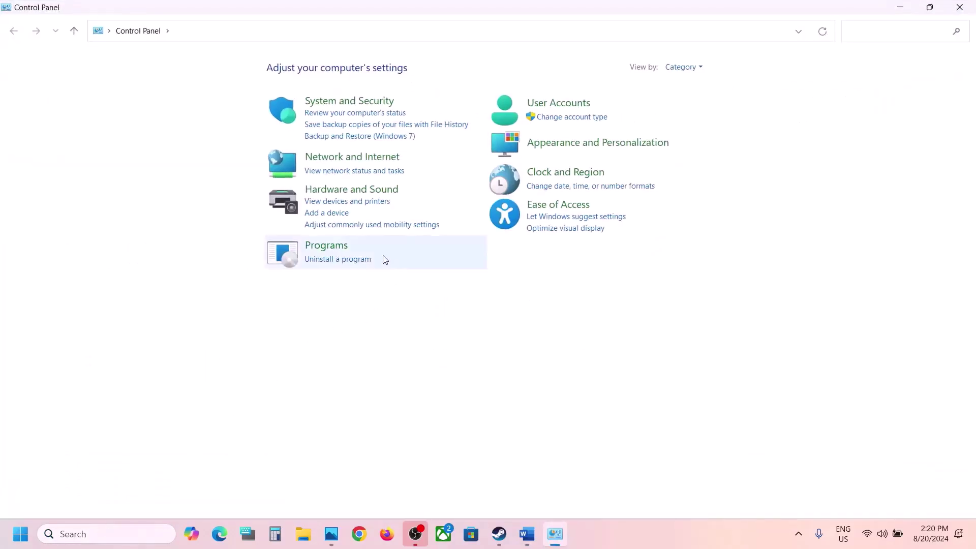
{"action": "left_click", "coordinate": [360, 190]}
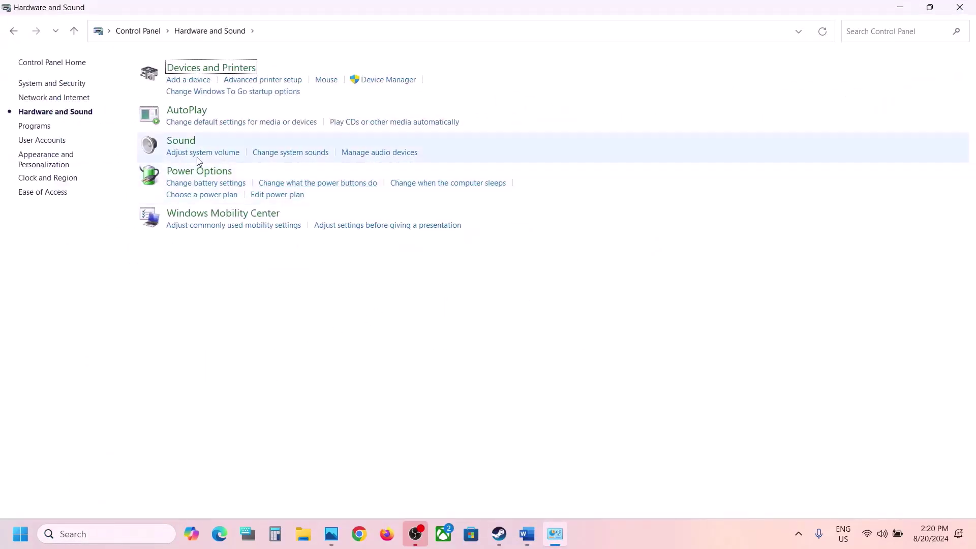
{"action": "left_click", "coordinate": [196, 171]}
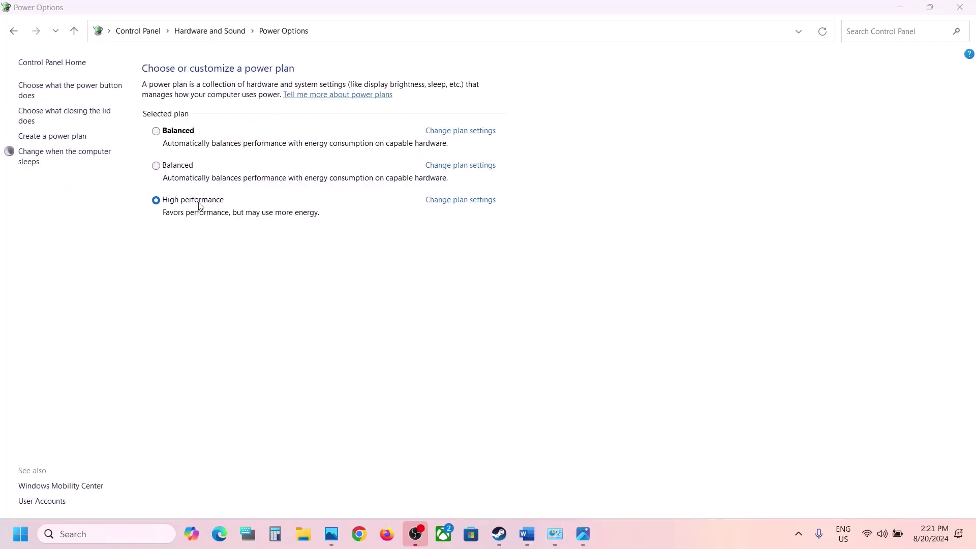
Step: Examine the Power saver plan in the reference screenshot of the power plan list in Photos, and put the image away
{"action": "left_click", "coordinate": [583, 534]}
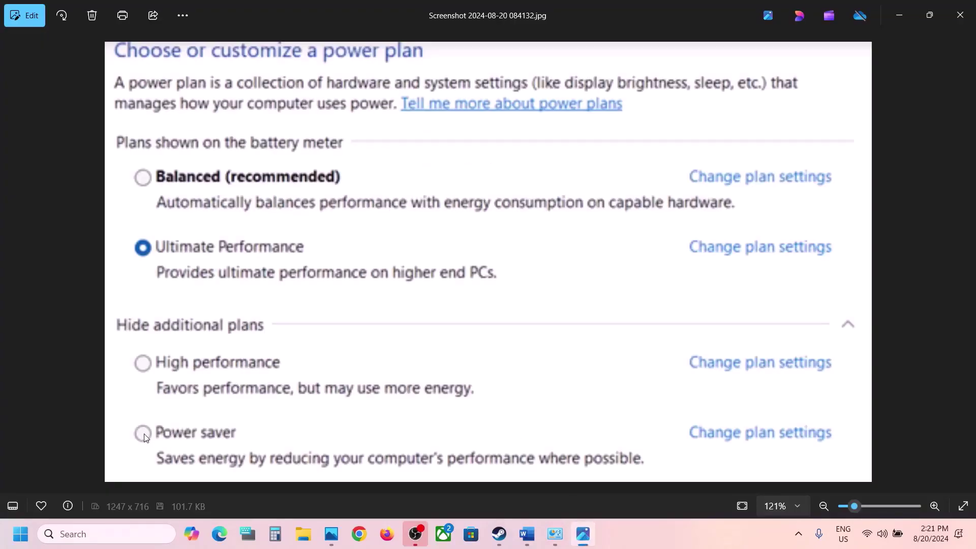
{"action": "left_click", "coordinate": [895, 22]}
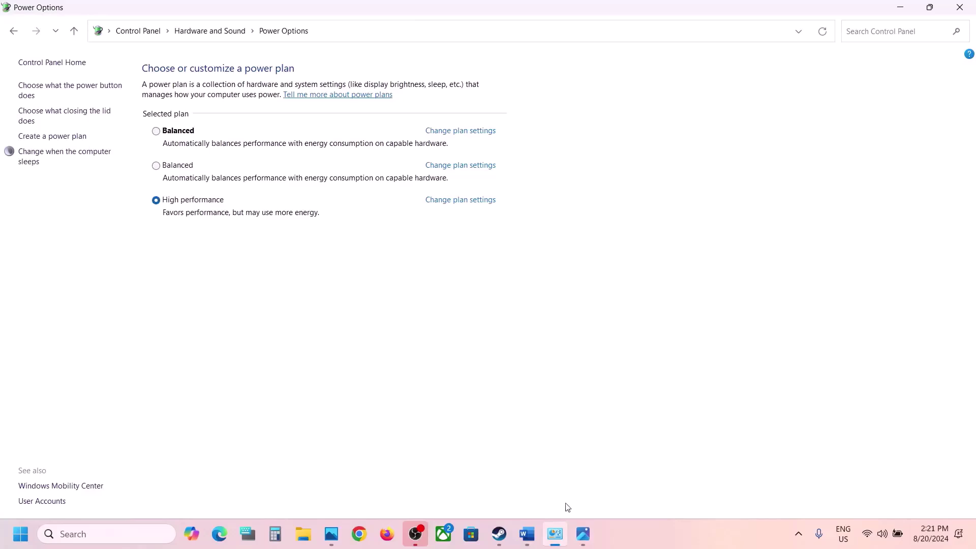
Step: In the Word notes, highlight the shader compilation and balanced/high performance wording in Step 3 and "Update System BIOS" in Step 4
{"action": "left_click", "coordinate": [527, 534]}
{"action": "left_click", "coordinate": [529, 544]}
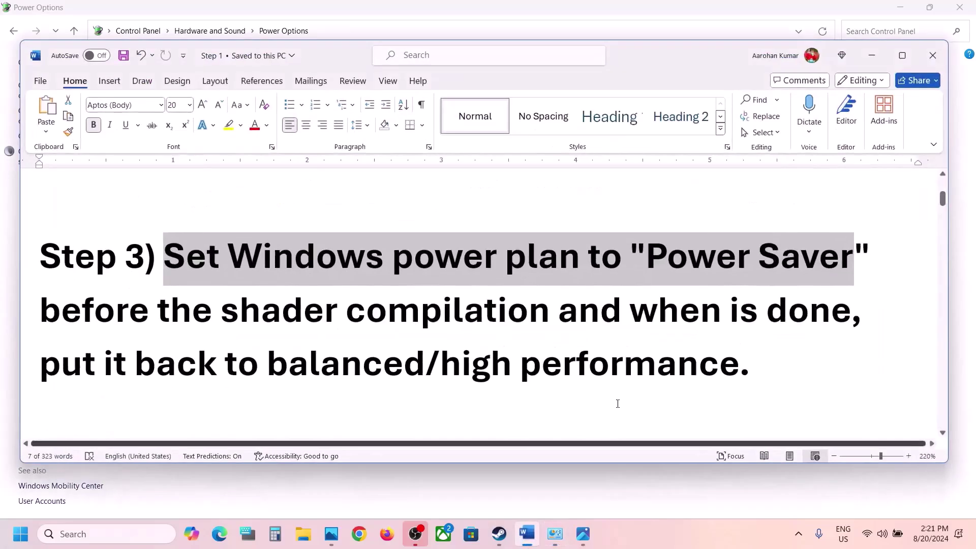
{"action": "left_click", "coordinate": [349, 303]}
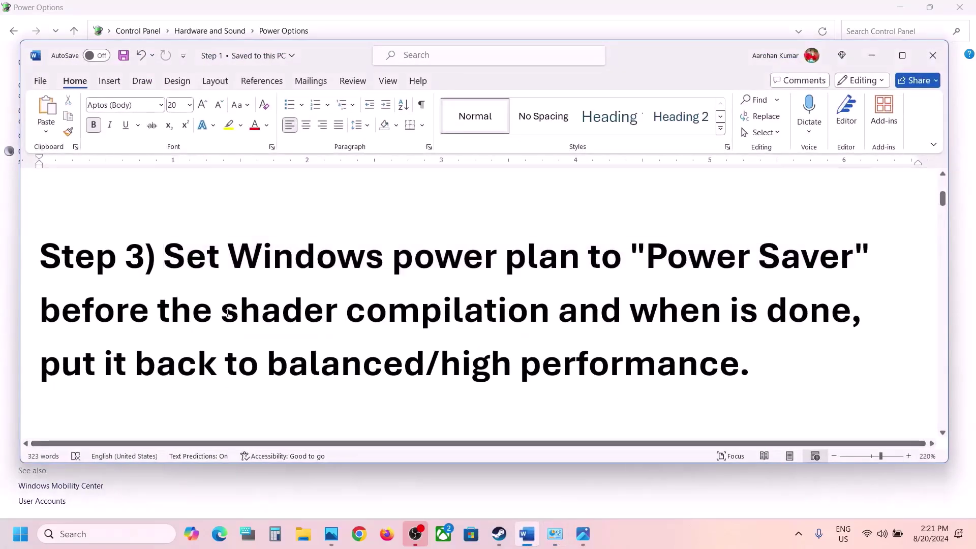
{"action": "left_click_drag", "start_coordinate": [227, 312], "coordinate": [549, 325]}
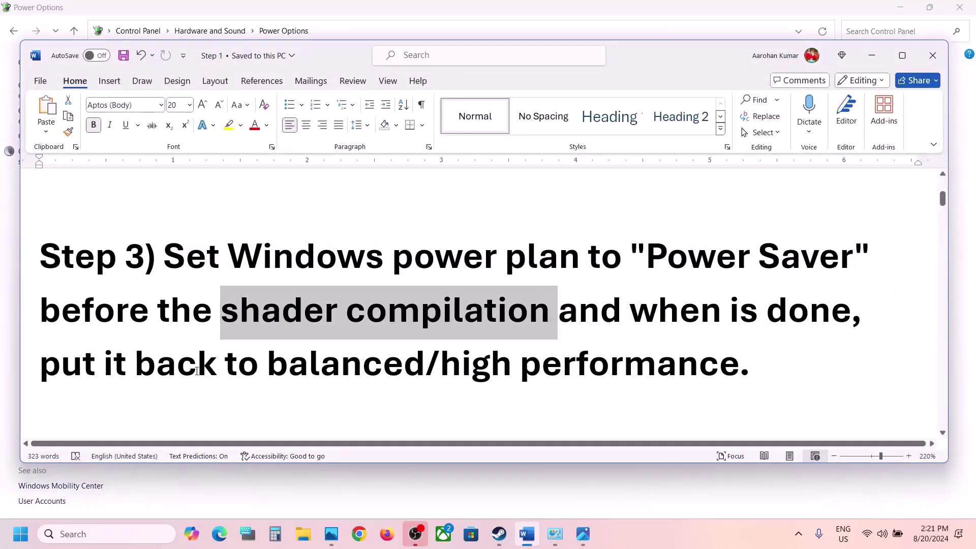
{"action": "left_click_drag", "start_coordinate": [104, 363], "coordinate": [559, 362]}
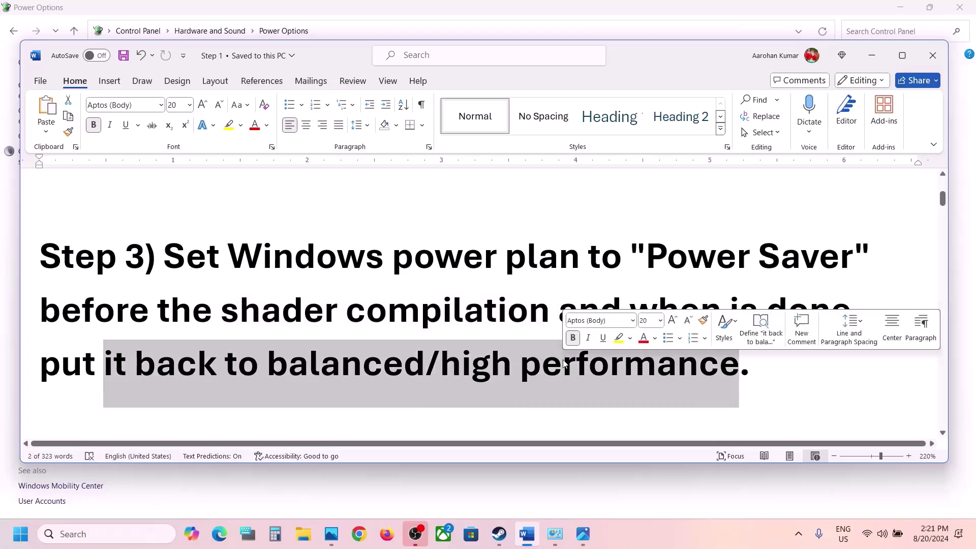
{"action": "scroll", "coordinate": [434, 341], "scroll_direction": "down", "scroll_amount": 5}
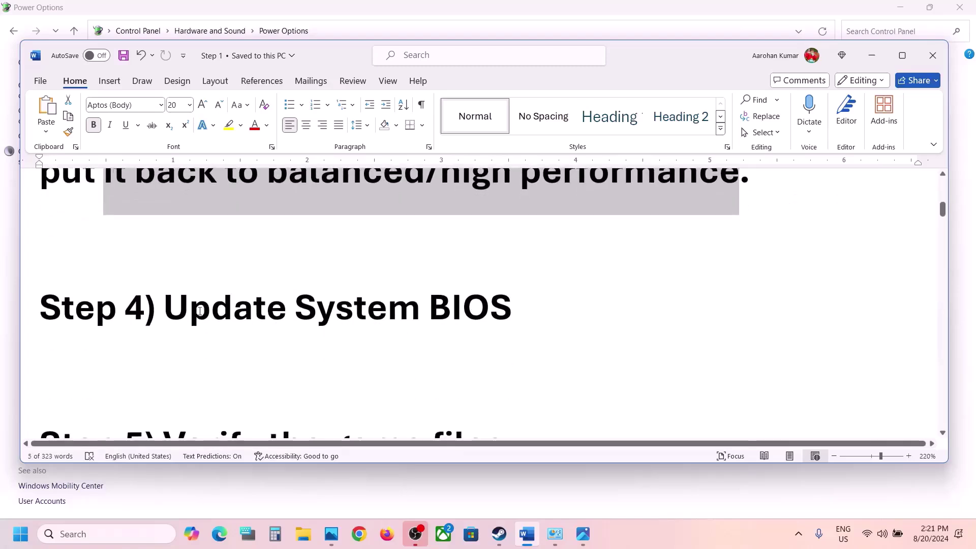
{"action": "left_click_drag", "start_coordinate": [192, 311], "coordinate": [497, 329]}
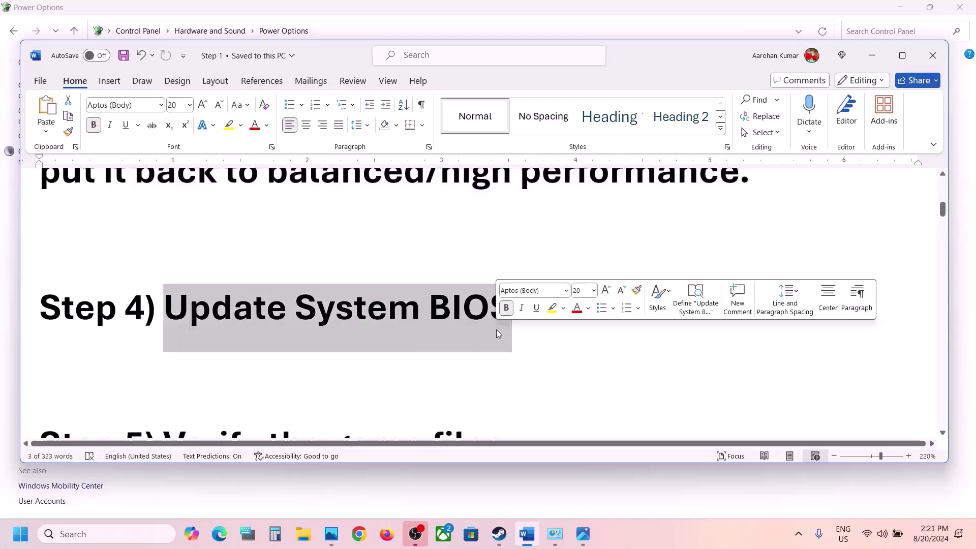
Step: Switch to the Dell G15 5510 Drivers & Downloads page in Chrome and highlight the laptop's model name
{"action": "left_click", "coordinate": [647, 529]}
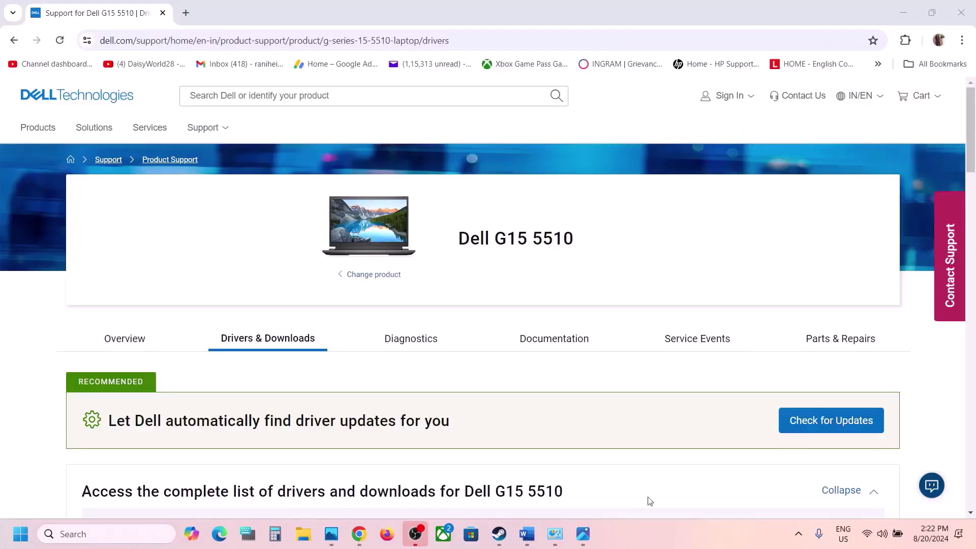
{"action": "scroll", "coordinate": [413, 237], "scroll_direction": "down", "scroll_amount": 1}
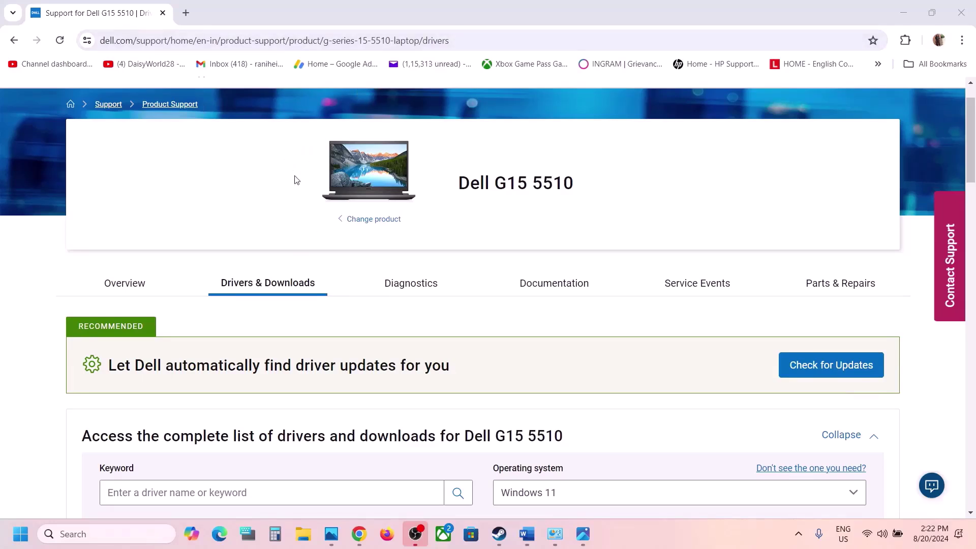
{"action": "left_click_drag", "start_coordinate": [450, 191], "coordinate": [617, 200]}
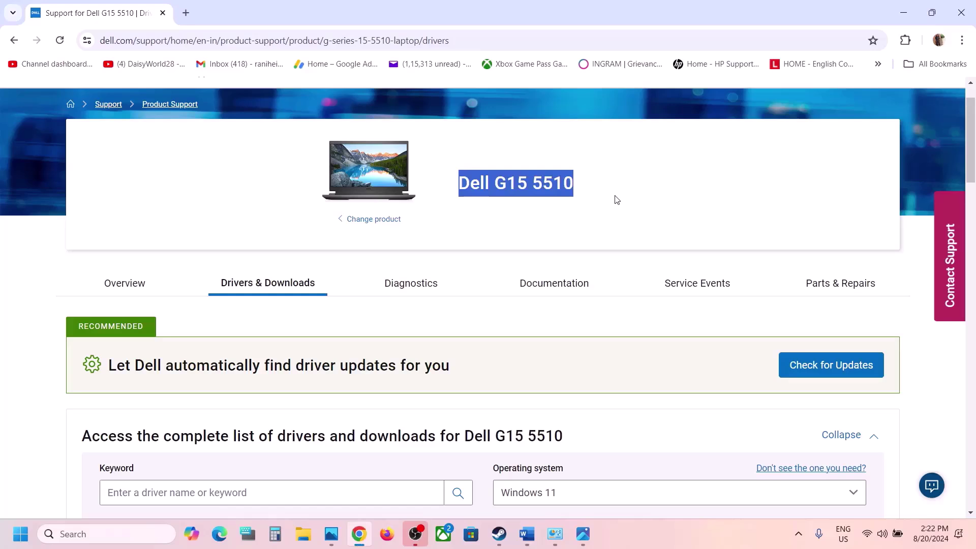
{"action": "scroll", "coordinate": [532, 266], "scroll_direction": "down", "scroll_amount": 4}
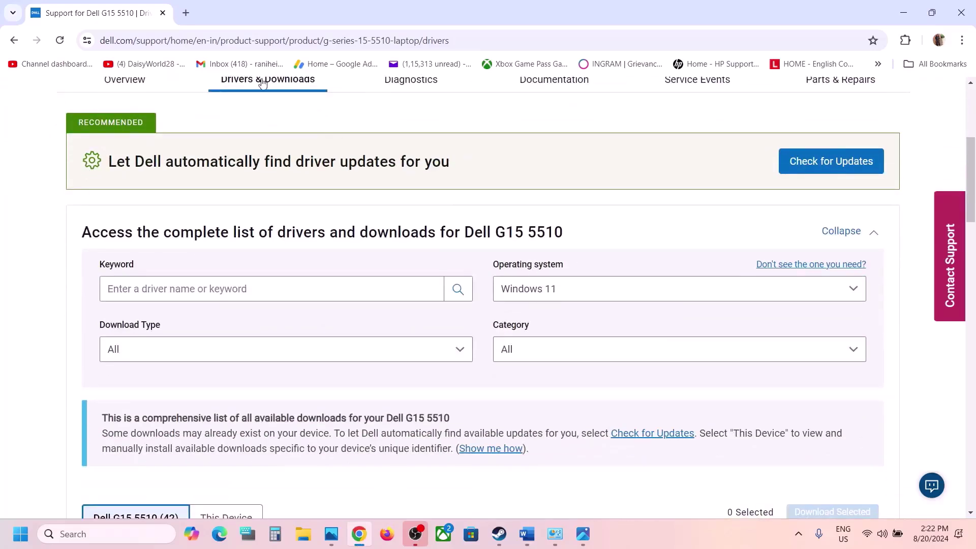
{"action": "scroll", "coordinate": [263, 92], "scroll_direction": "up", "scroll_amount": 1}
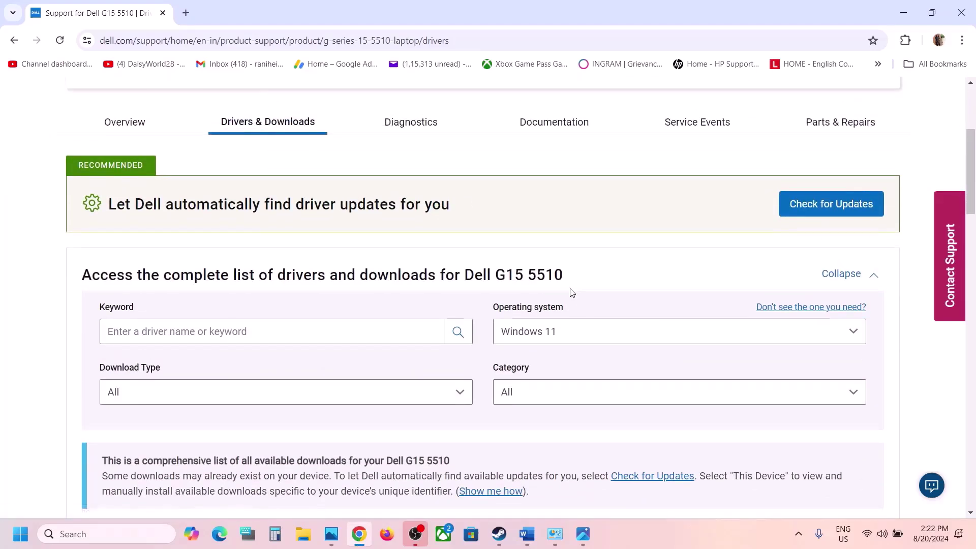
Step: Filter the Dell G15 5510 driver list to the BIOS category and locate the System BIOS download
{"action": "scroll", "coordinate": [564, 255], "scroll_direction": "down", "scroll_amount": 3}
{"action": "left_click", "coordinate": [561, 273]}
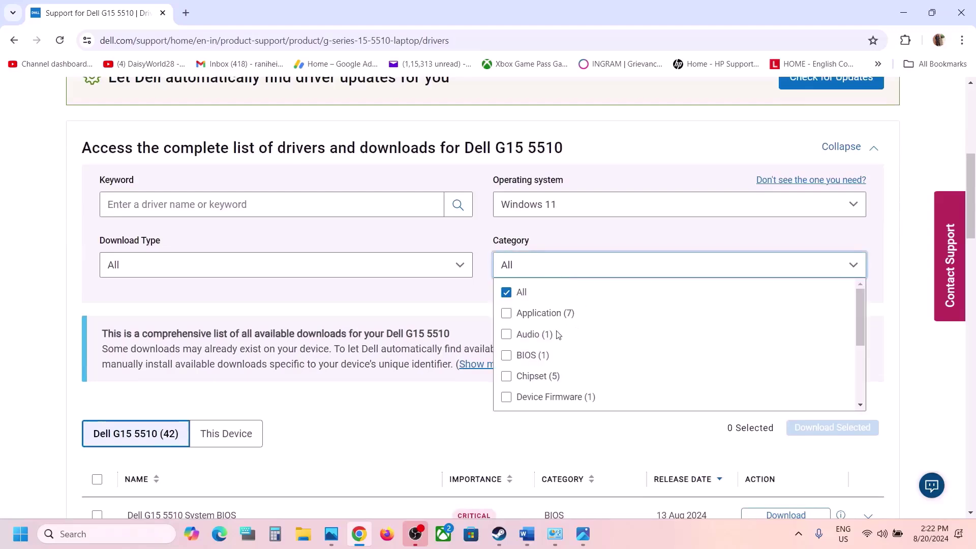
{"action": "left_click", "coordinate": [519, 356]}
{"action": "left_click", "coordinate": [592, 453]}
{"action": "scroll", "coordinate": [593, 453], "scroll_direction": "down", "scroll_amount": 4}
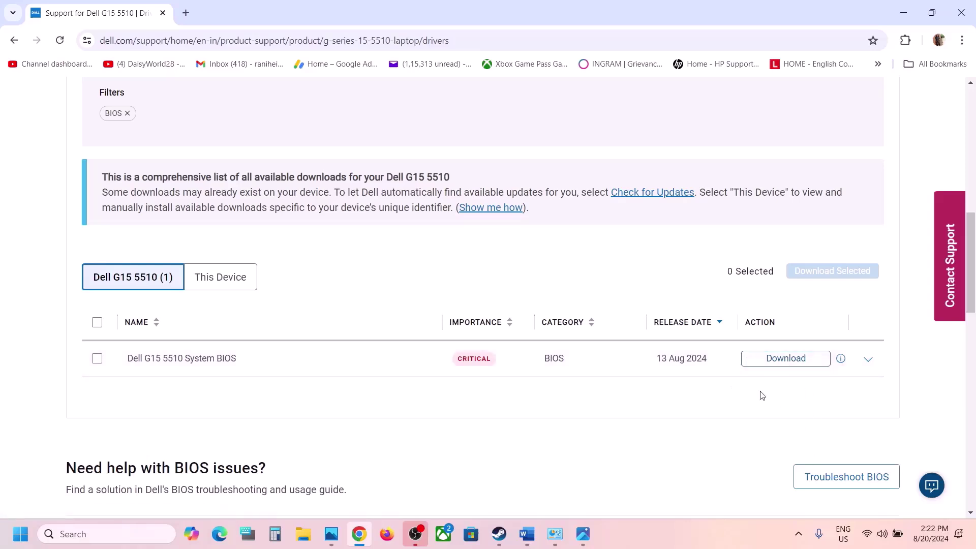
Step: Check the laptop's battery charge in the Windows quick settings
{"action": "left_click", "coordinate": [887, 532]}
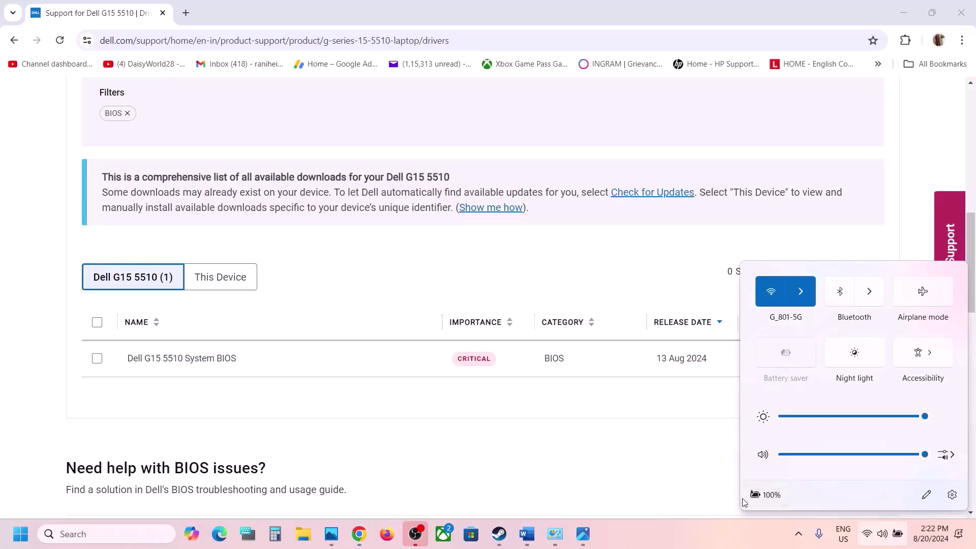
{"action": "mouse_move", "coordinate": [778, 497]}
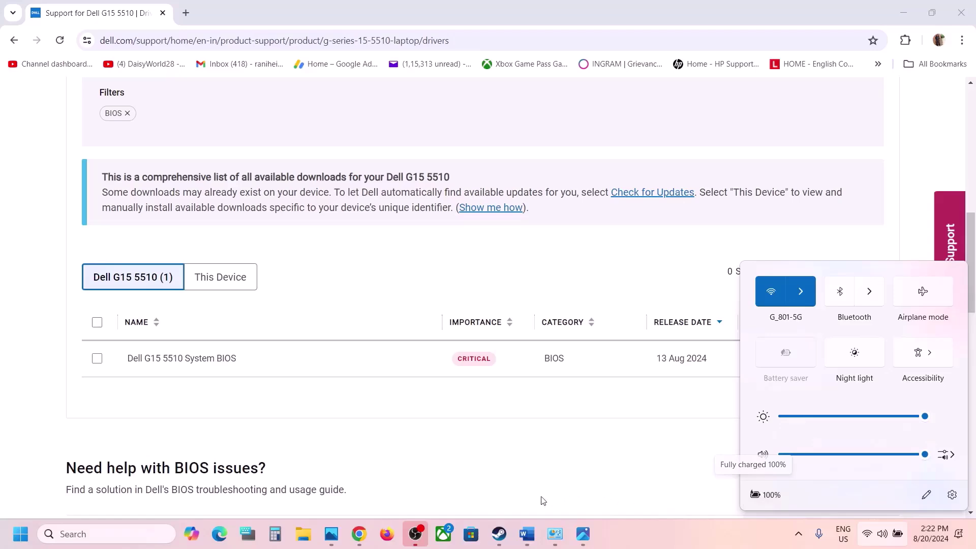
Step: Go back to the Word notes and highlight "Verify the game files" in Step 5
{"action": "left_click", "coordinate": [501, 536]}
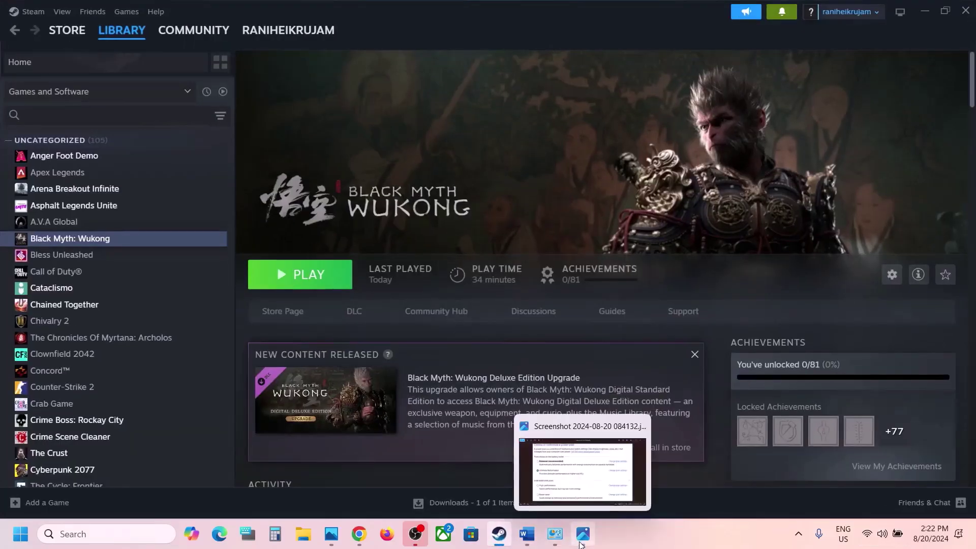
{"action": "left_click", "coordinate": [527, 534]}
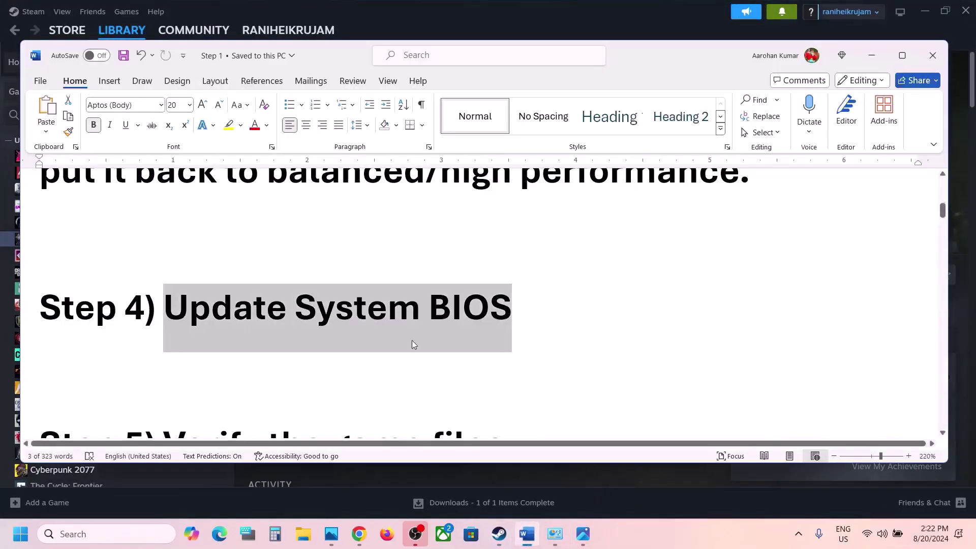
{"action": "scroll", "coordinate": [403, 334], "scroll_direction": "down", "scroll_amount": 3}
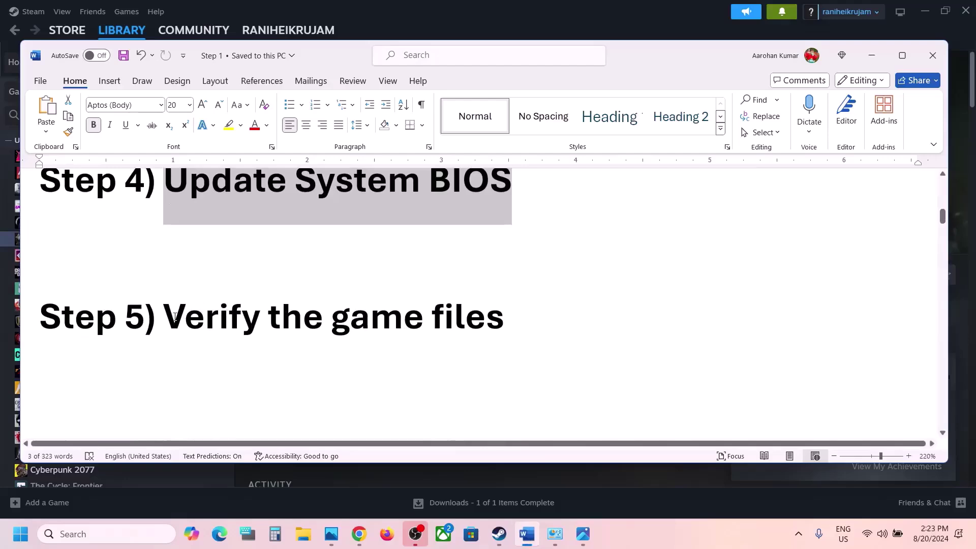
{"action": "left_click_drag", "start_coordinate": [165, 318], "coordinate": [503, 319]}
Step: Switch to Steam, start verifying the integrity of Black Myth: Wukong's game files and leave its properties window
{"action": "left_click", "coordinate": [552, 17]}
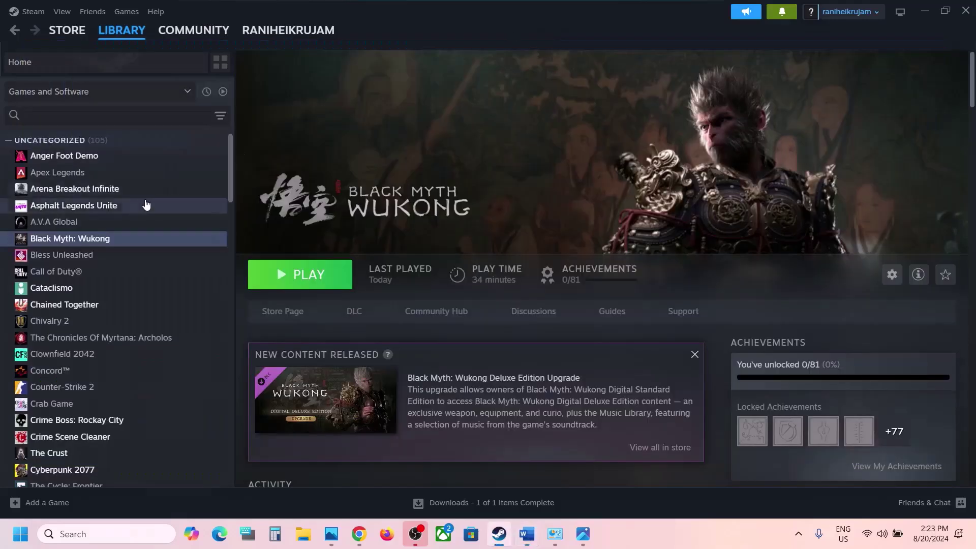
{"action": "right_click", "coordinate": [105, 237]}
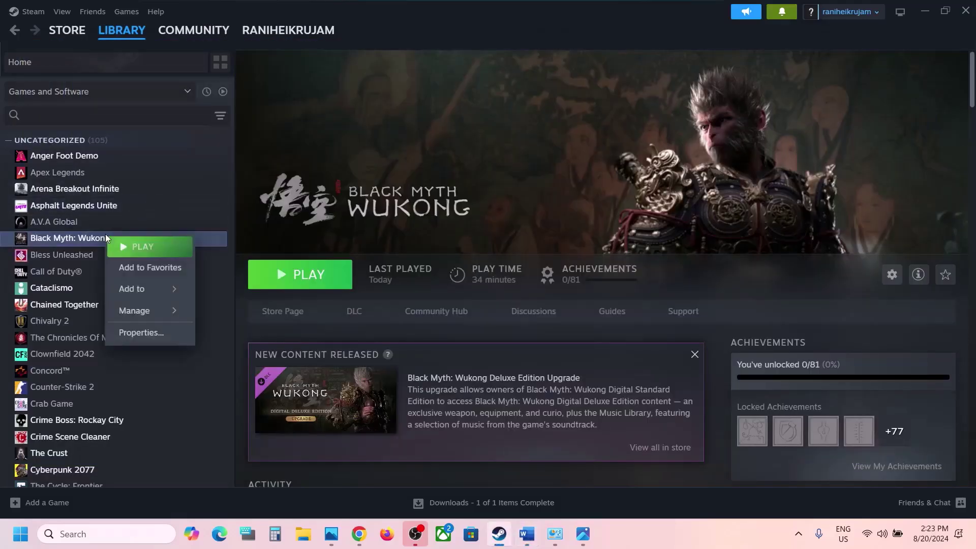
{"action": "left_click", "coordinate": [141, 332]}
{"action": "left_click", "coordinate": [277, 199]}
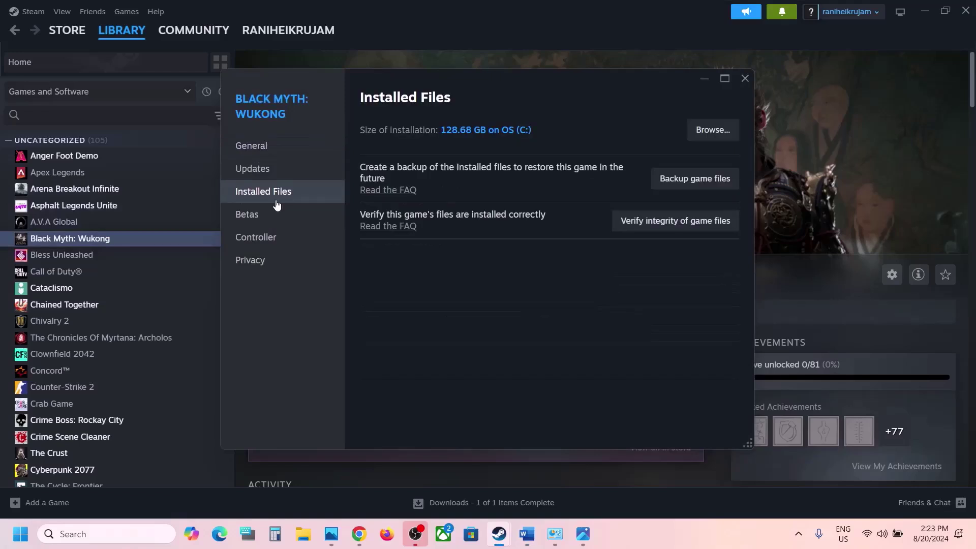
{"action": "left_click", "coordinate": [665, 222]}
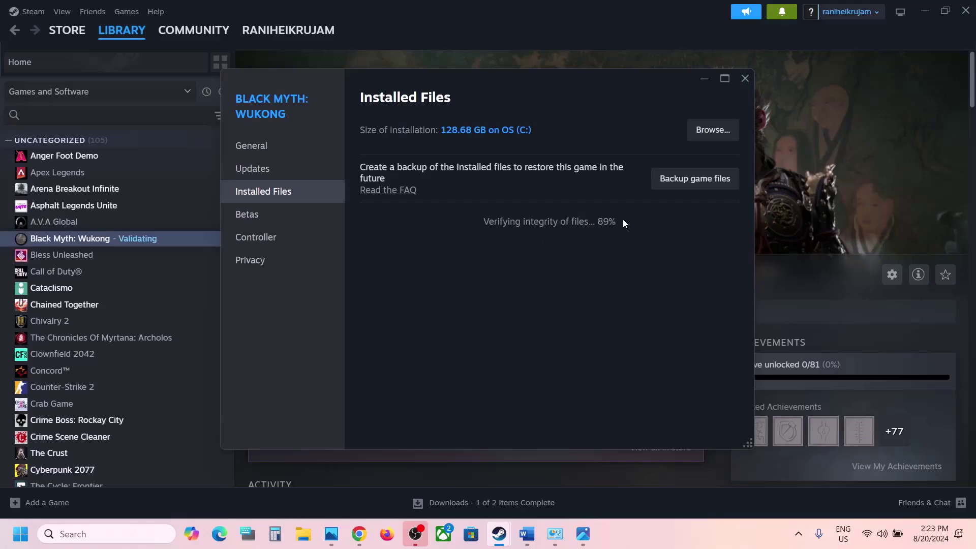
{"action": "left_click", "coordinate": [789, 212]}
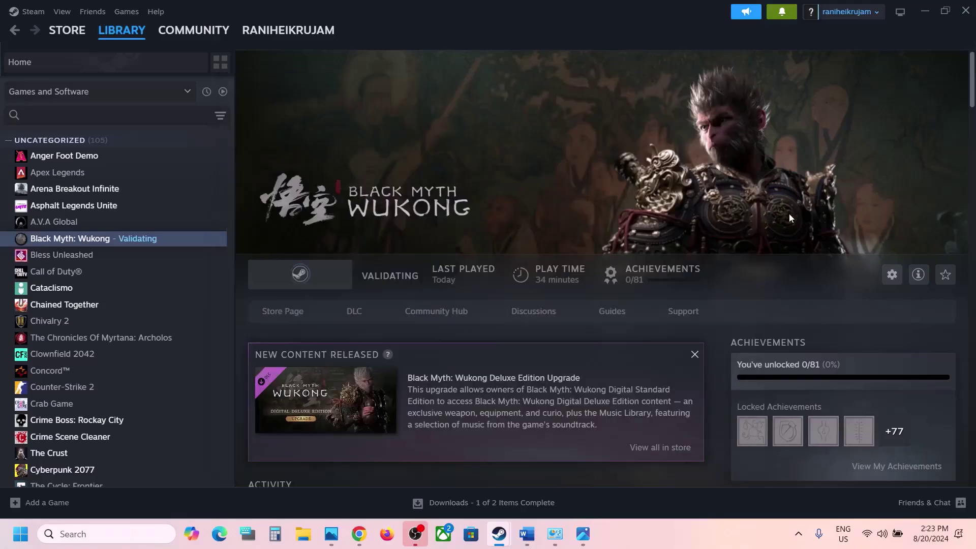
Step: Return to the Word notes and highlight "Underclock your" at the start of Step 6
{"action": "left_click", "coordinate": [528, 534]}
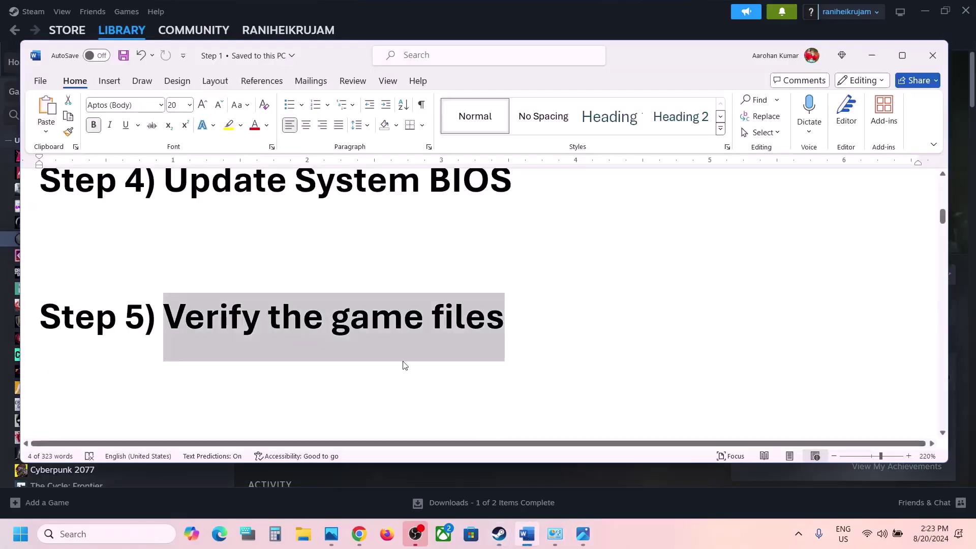
{"action": "scroll", "coordinate": [403, 361], "scroll_direction": "down", "scroll_amount": 4}
{"action": "scroll", "coordinate": [404, 361], "scroll_direction": "down", "scroll_amount": 1}
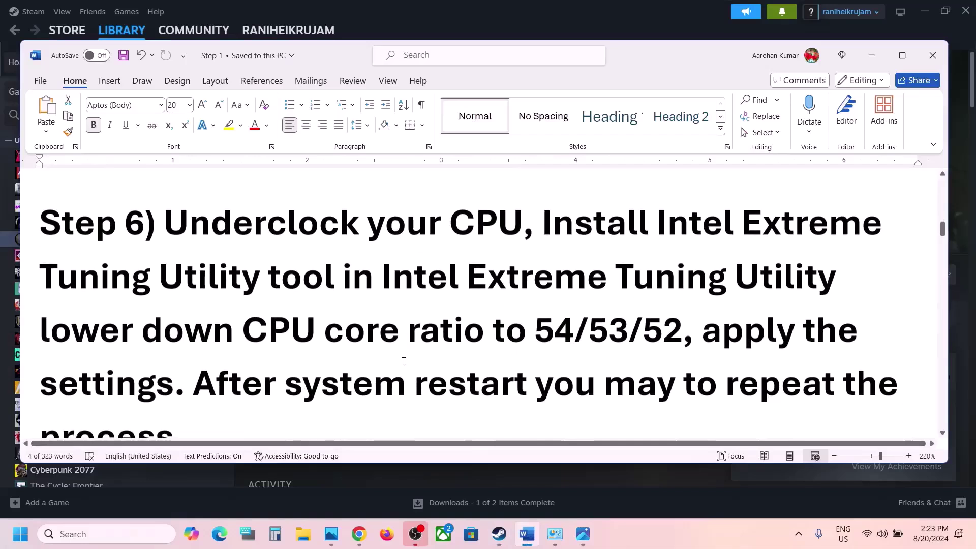
{"action": "left_click_drag", "start_coordinate": [176, 227], "coordinate": [447, 224]}
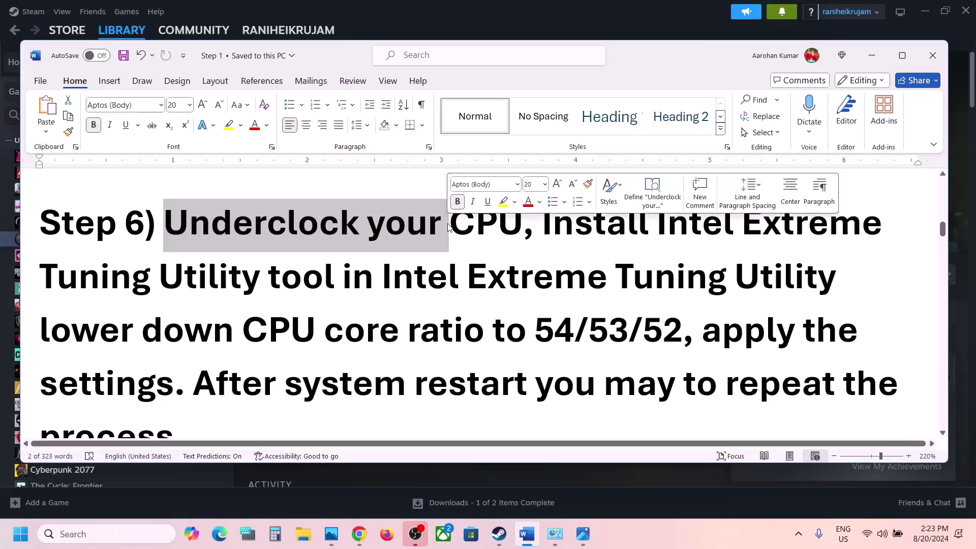
Step: Copy the phrase "Intel Extreme Tuning Utility tool" from Step 6 of the notes
{"action": "left_click", "coordinate": [549, 227]}
{"action": "left_click_drag", "start_coordinate": [546, 225], "coordinate": [659, 230]}
{"action": "key", "text": "ctrl+c"}
{"action": "left_click", "coordinate": [303, 272]}
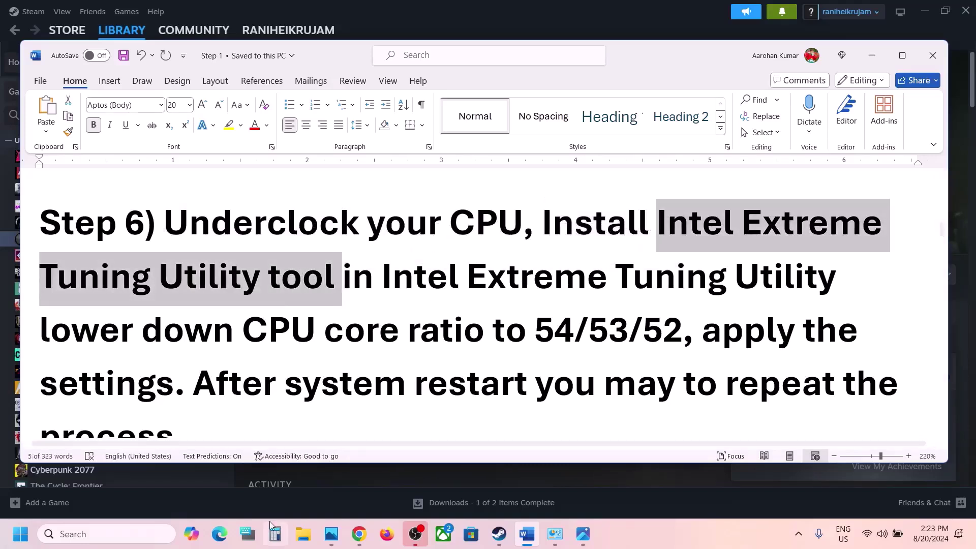
Step: Search Google in Chrome for the copied tool name, open Intel's XTU download page and locate the XTUSetup_7.14.2.14.exe download
{"action": "left_click", "coordinate": [354, 536]}
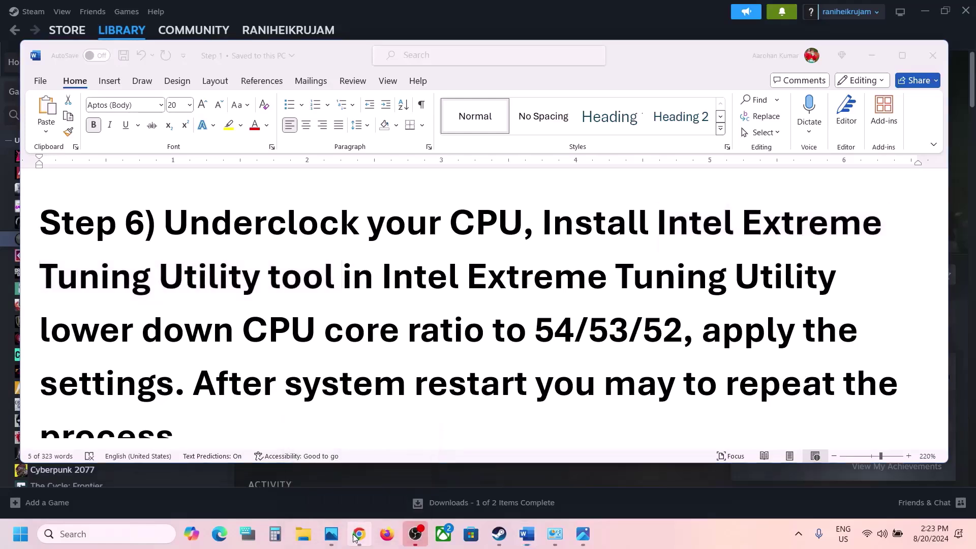
{"action": "left_click", "coordinate": [188, 14]}
{"action": "key", "text": "ctrl+v"}
{"action": "key", "text": "Return"}
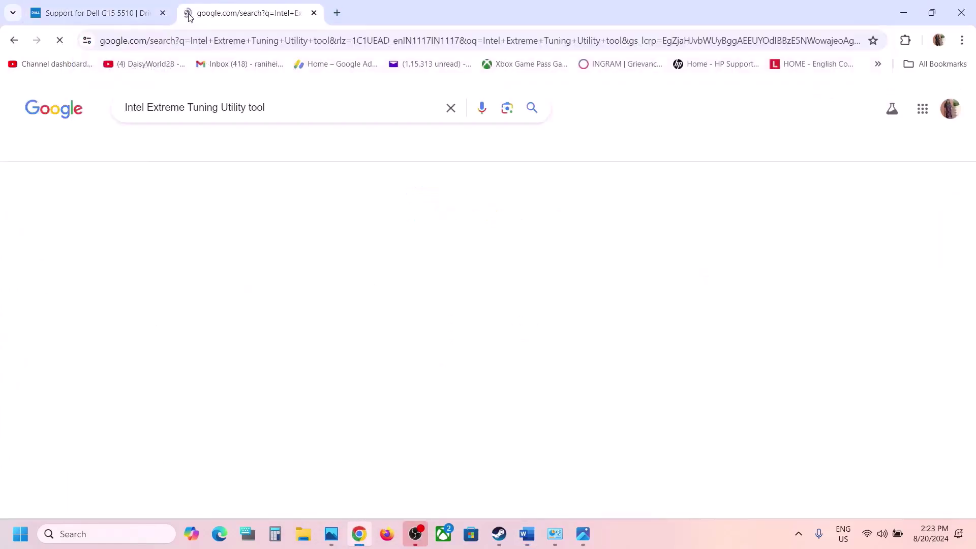
{"action": "left_click", "coordinate": [212, 219]}
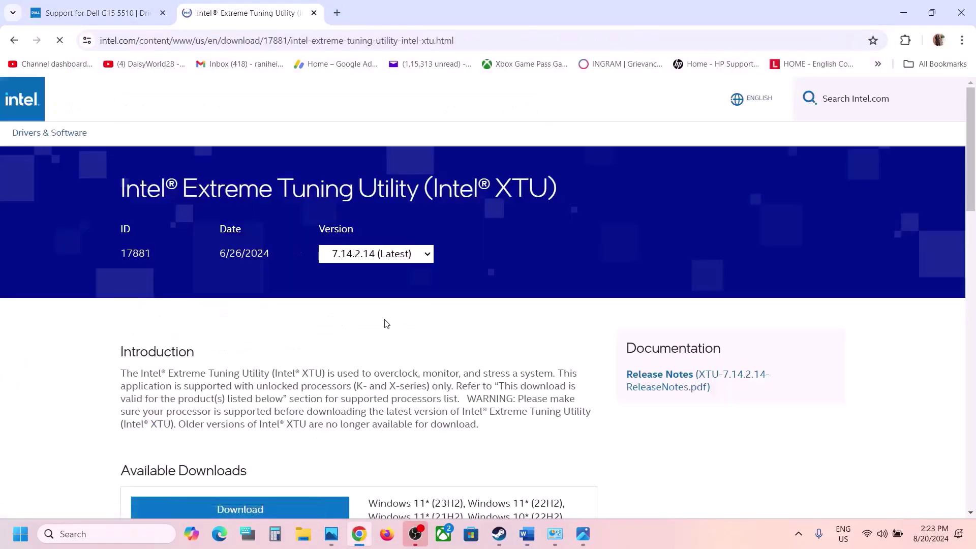
{"action": "scroll", "coordinate": [383, 323], "scroll_direction": "down", "scroll_amount": 4}
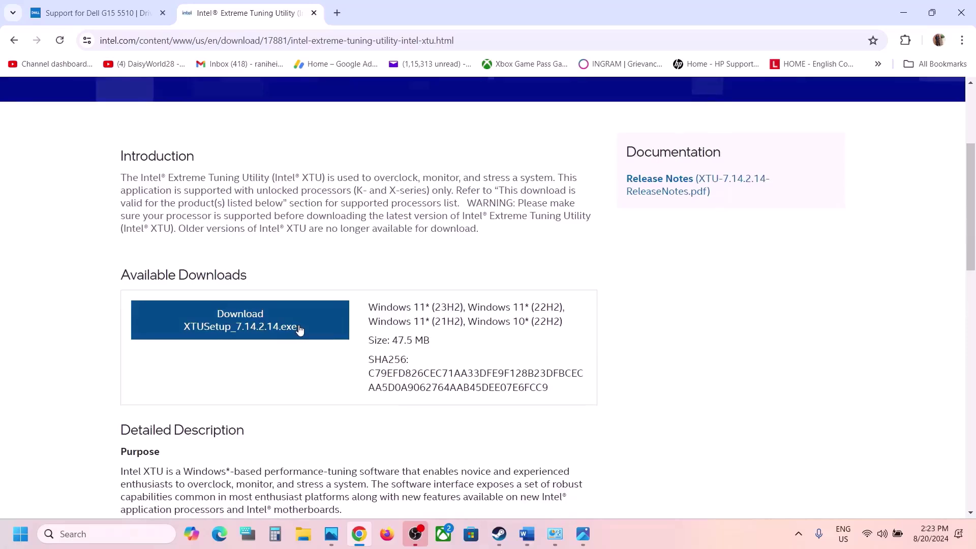
{"action": "scroll", "coordinate": [589, 395], "scroll_direction": "up", "scroll_amount": 1}
Step: Switch back to the Word notes and highlight Step 6's instruction on the 54/53/52 CPU core ratio and its note about system restart
{"action": "left_click", "coordinate": [531, 536]}
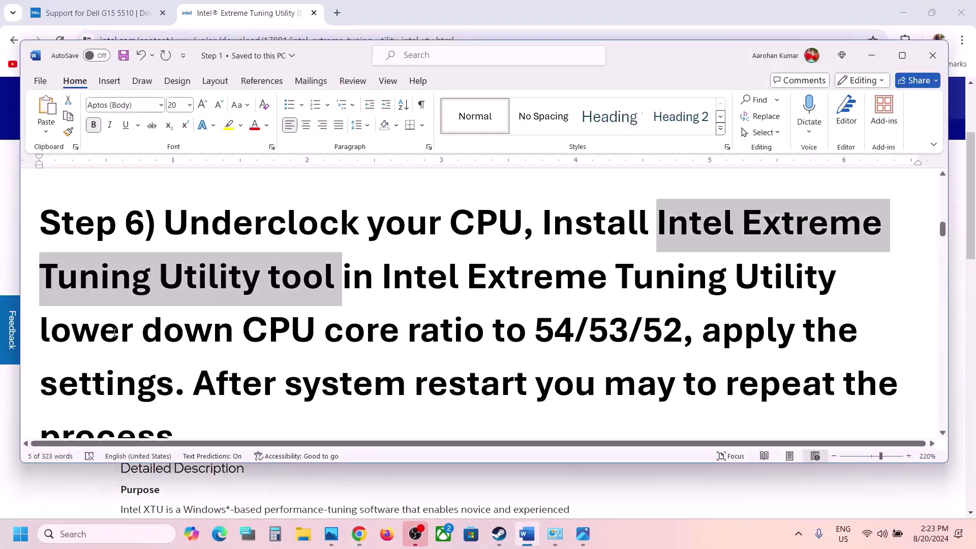
{"action": "left_click_drag", "start_coordinate": [114, 333], "coordinate": [680, 330]}
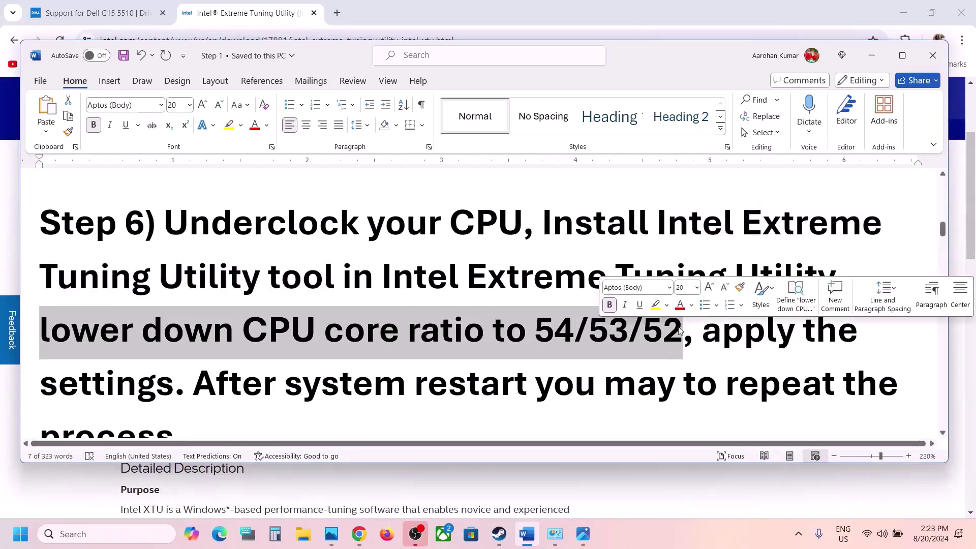
{"action": "left_click", "coordinate": [505, 291]}
{"action": "scroll", "coordinate": [748, 268], "scroll_direction": "down", "scroll_amount": 1}
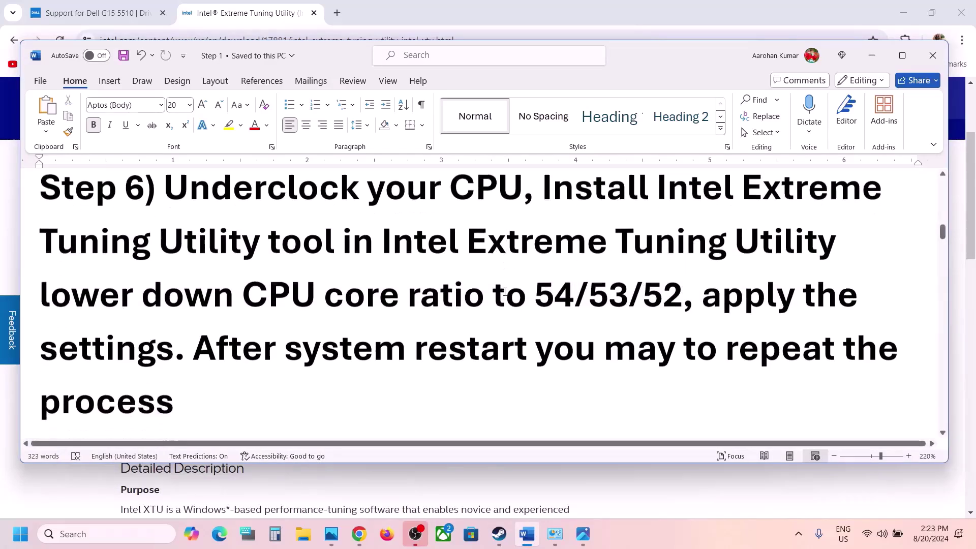
{"action": "left_click_drag", "start_coordinate": [710, 275], "coordinate": [244, 275]}
{"action": "left_click", "coordinate": [291, 275]}
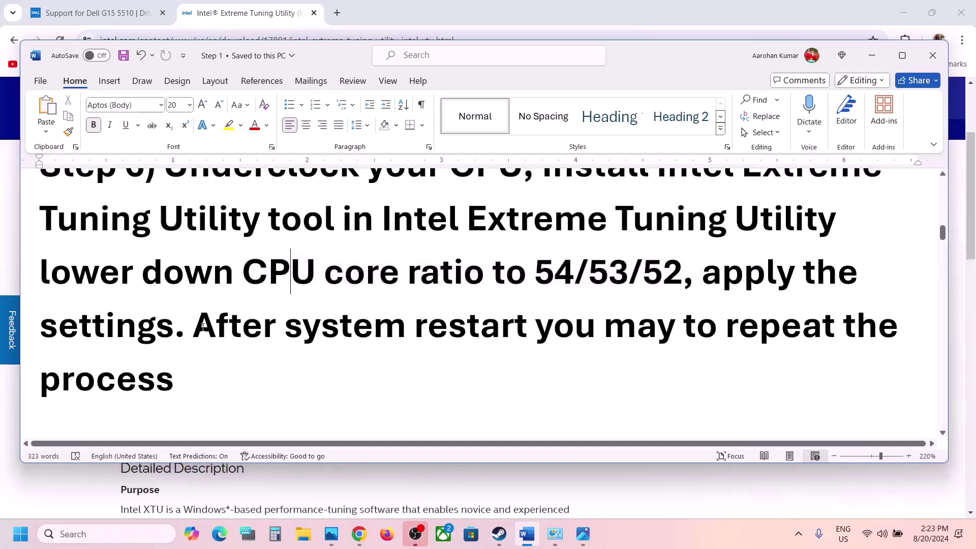
{"action": "left_click_drag", "start_coordinate": [203, 327], "coordinate": [399, 369]}
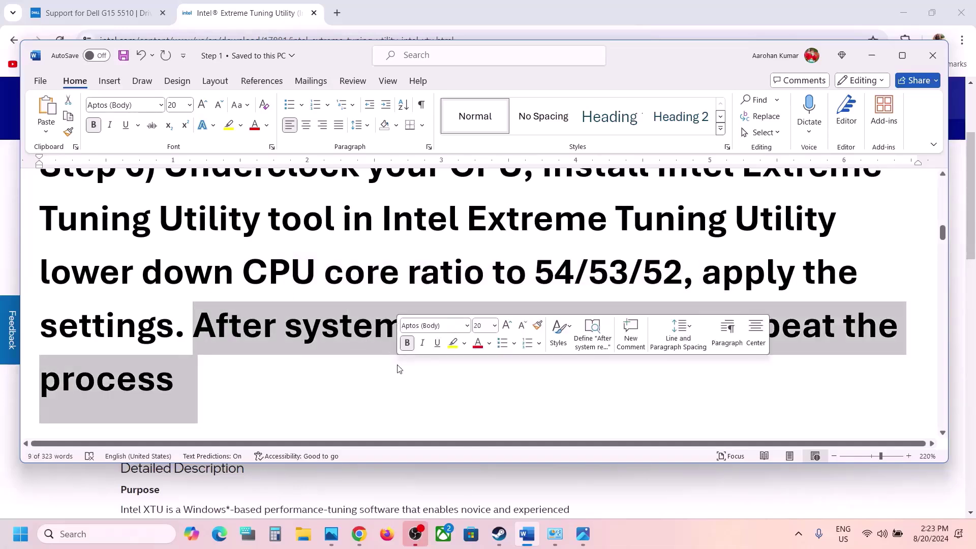
Step: Highlight Step 7's instruction on launching from the installation folder, and open Black Myth: Wukong's local files folder from Steam
{"action": "scroll", "coordinate": [400, 369], "scroll_direction": "down", "scroll_amount": 4}
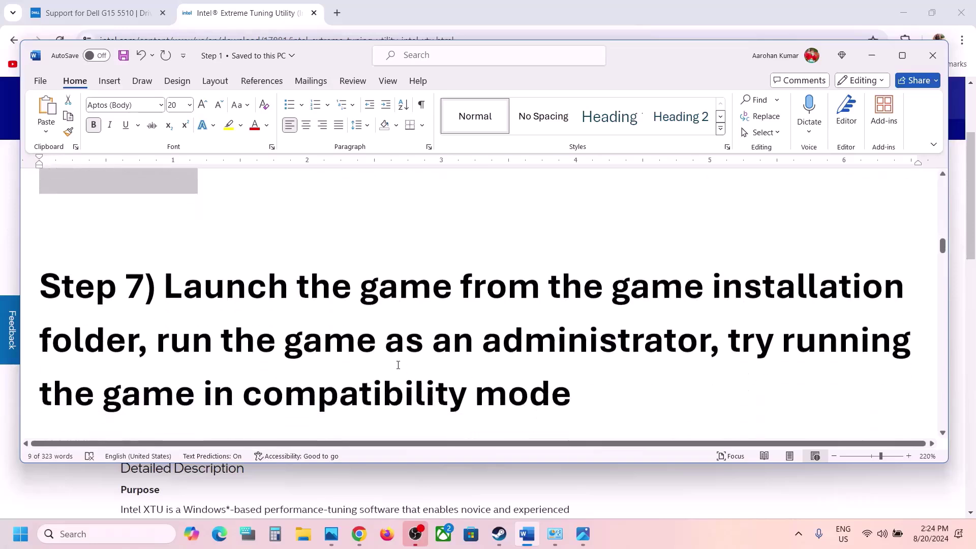
{"action": "left_click_drag", "start_coordinate": [172, 284], "coordinate": [169, 337]}
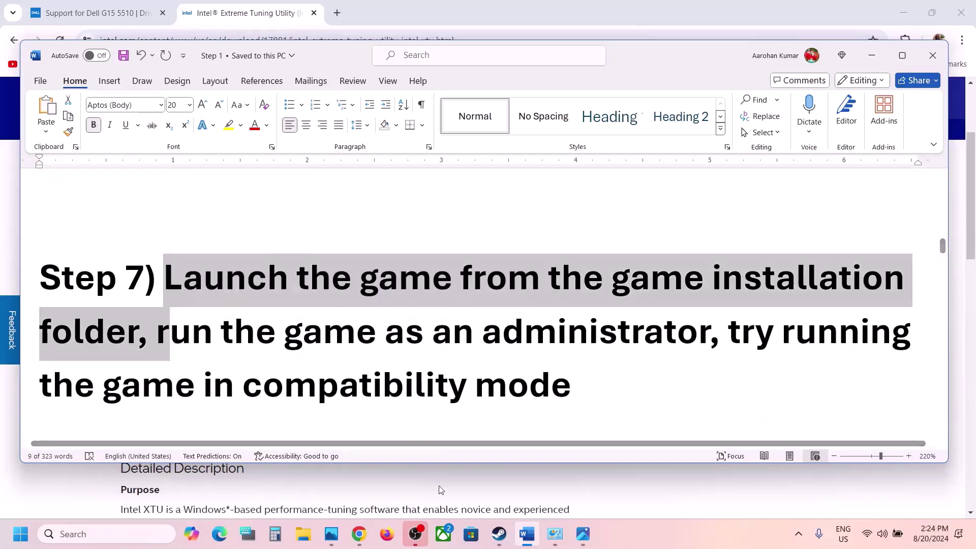
{"action": "mouse_move", "coordinate": [509, 534]}
{"action": "left_click", "coordinate": [475, 481]}
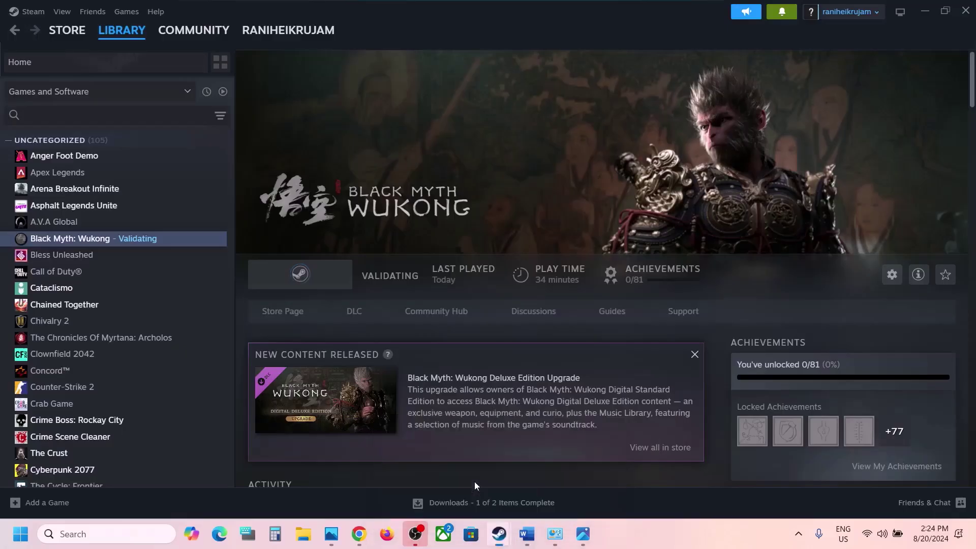
{"action": "right_click", "coordinate": [112, 237]}
{"action": "mouse_move", "coordinate": [147, 292]}
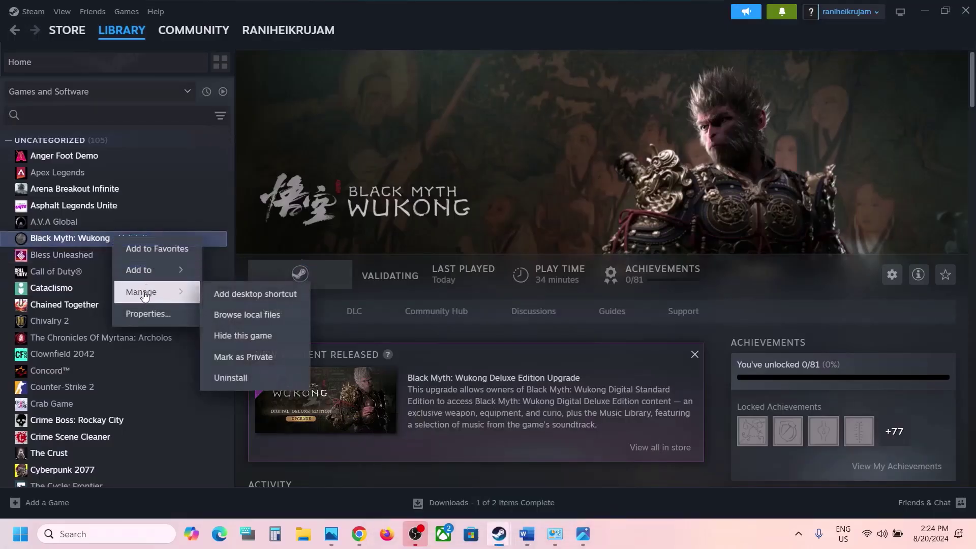
{"action": "left_click", "coordinate": [268, 313]}
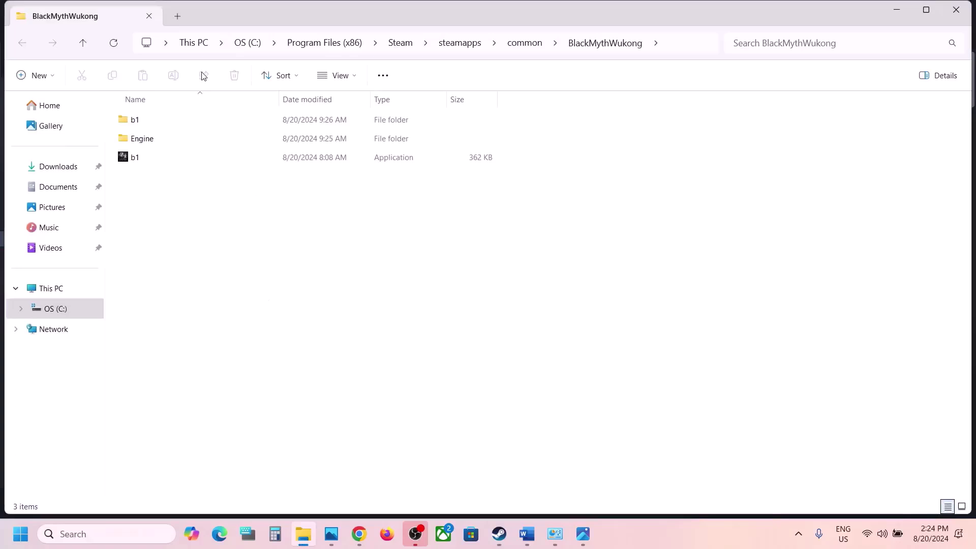
Step: Set the b1 application in the BlackMythWukong folder to run as an administrator, and apply and confirm the change
{"action": "left_click", "coordinate": [149, 158]}
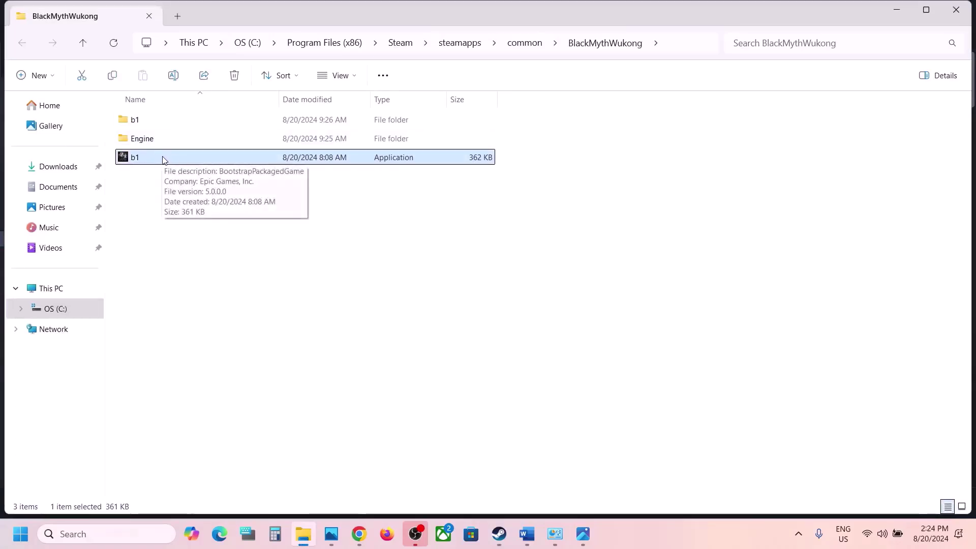
{"action": "mouse_move", "coordinate": [503, 533]}
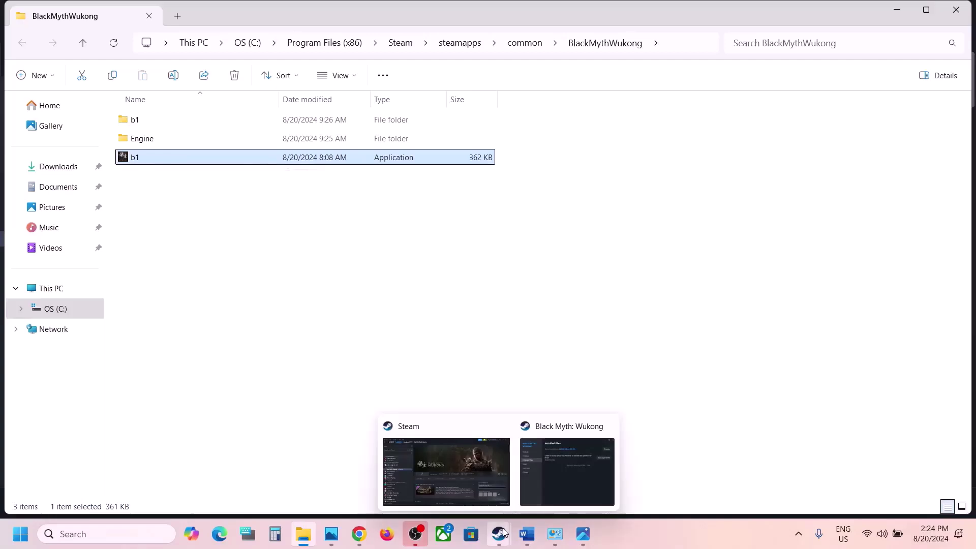
{"action": "right_click", "coordinate": [157, 160]}
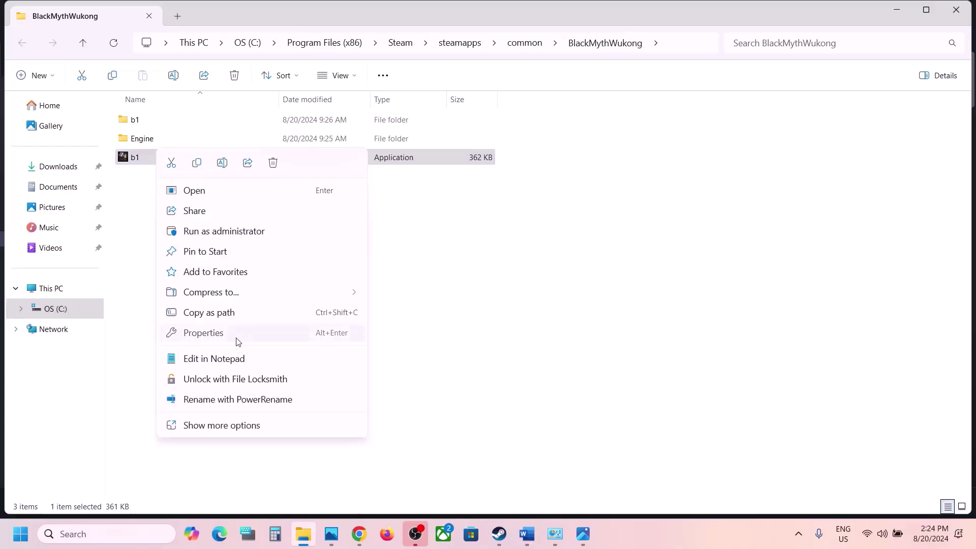
{"action": "left_click", "coordinate": [237, 338]}
{"action": "left_click", "coordinate": [275, 202]}
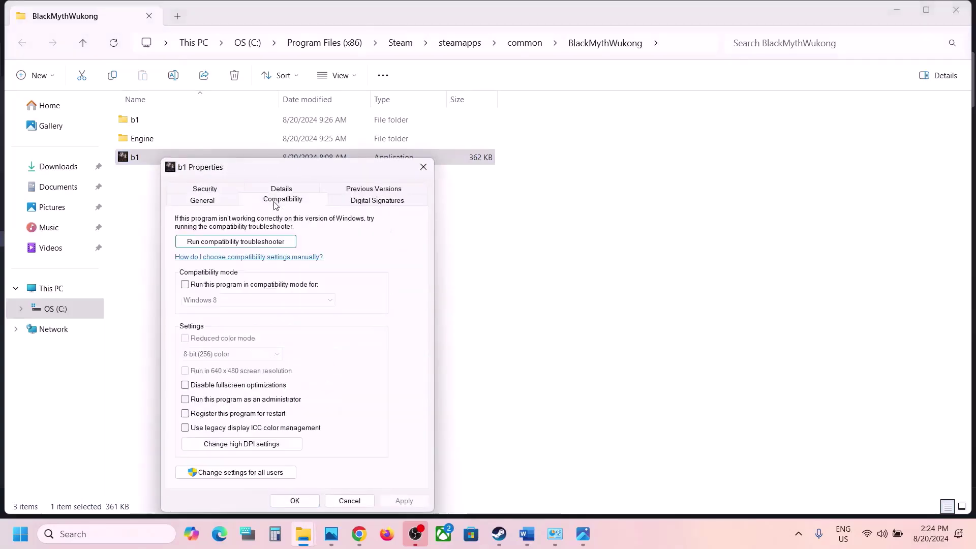
{"action": "left_click", "coordinate": [185, 400]}
{"action": "left_click", "coordinate": [400, 500]}
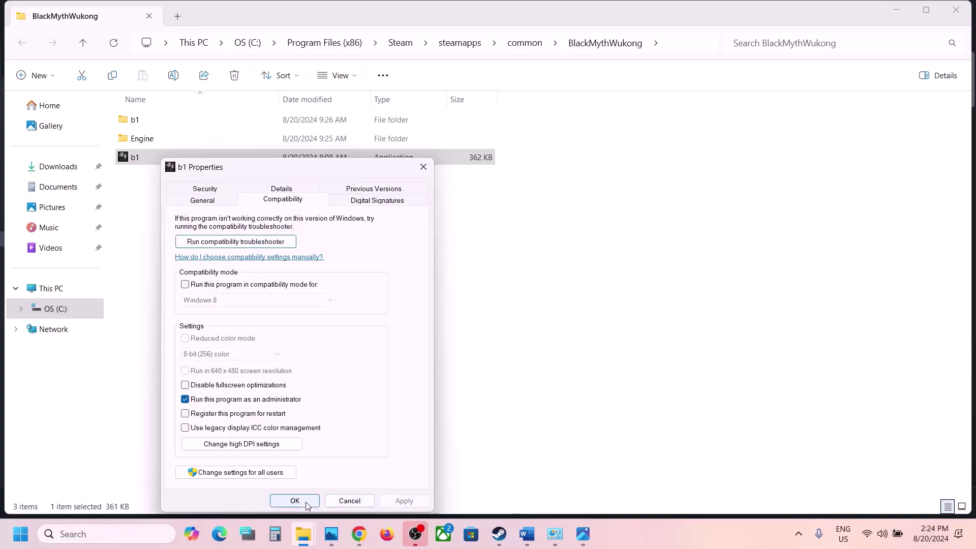
{"action": "left_click", "coordinate": [295, 501]}
Step: Reopen the b1 application's properties, enable compatibility mode for Windows 8 and apply it
{"action": "right_click", "coordinate": [170, 161]}
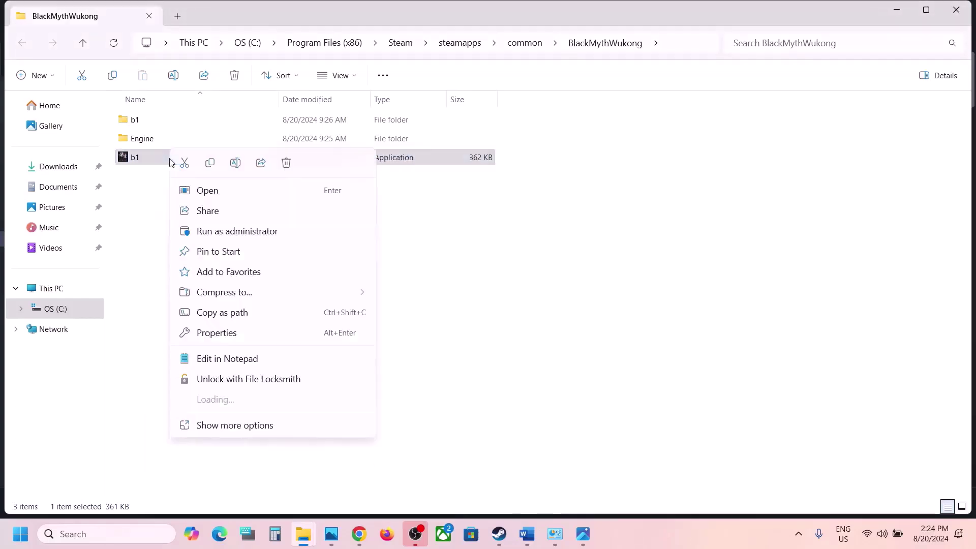
{"action": "left_click", "coordinate": [287, 332]}
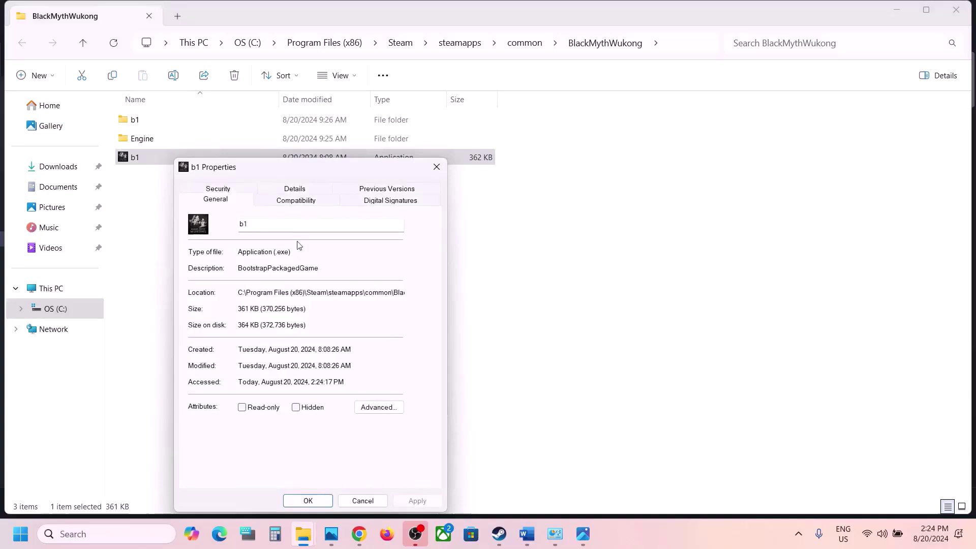
{"action": "left_click", "coordinate": [271, 203]}
{"action": "left_click", "coordinate": [198, 285]}
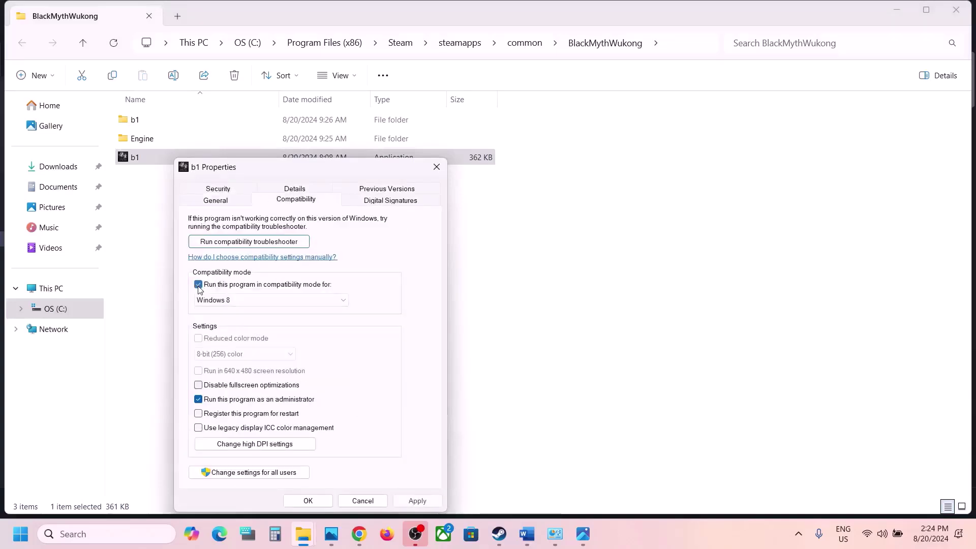
{"action": "left_click", "coordinate": [239, 301]}
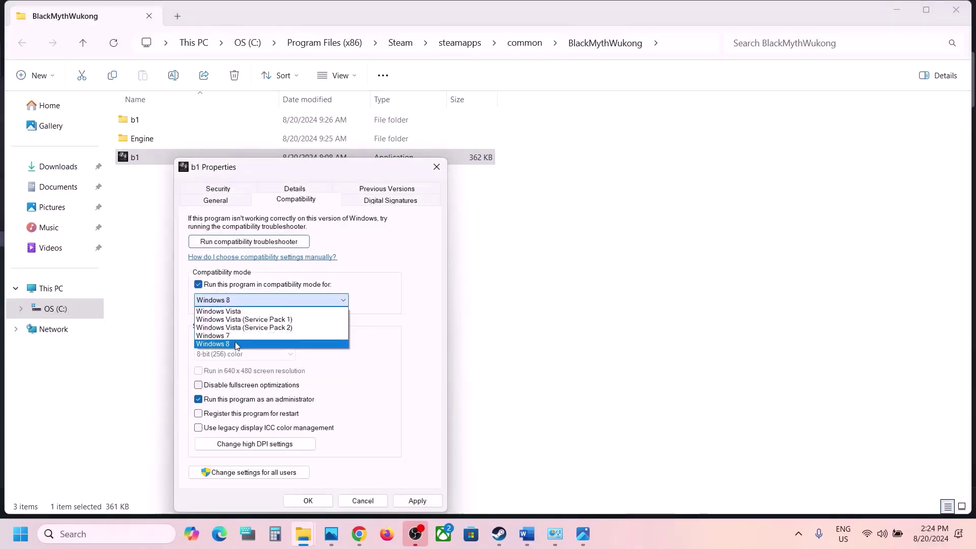
{"action": "left_click", "coordinate": [235, 345]}
{"action": "left_click", "coordinate": [417, 501]}
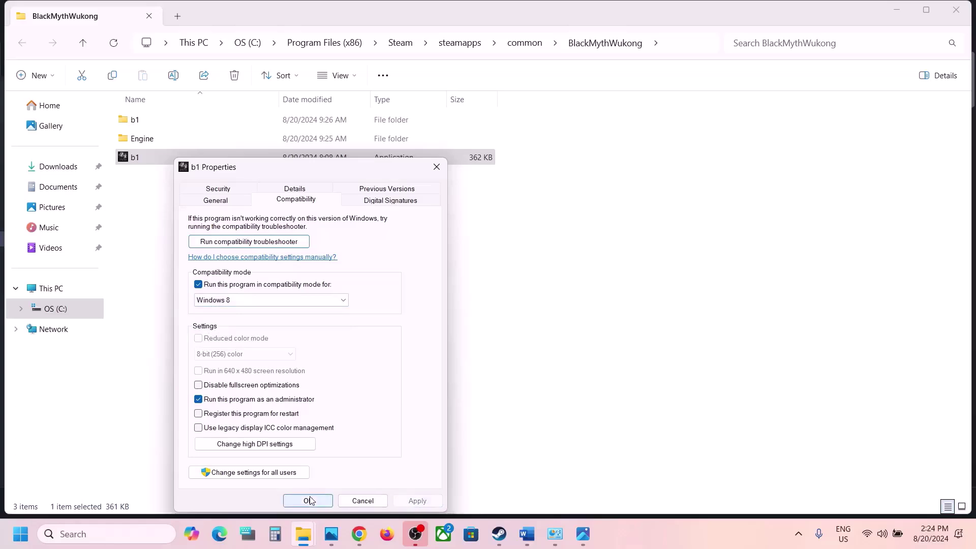
Step: Change the b1 application's compatibility mode to Windows 7, disable fullscreen optimizations and apply the settings
{"action": "left_click", "coordinate": [242, 301]}
{"action": "left_click", "coordinate": [248, 337]}
{"action": "left_click", "coordinate": [412, 501]}
{"action": "left_click", "coordinate": [198, 385]}
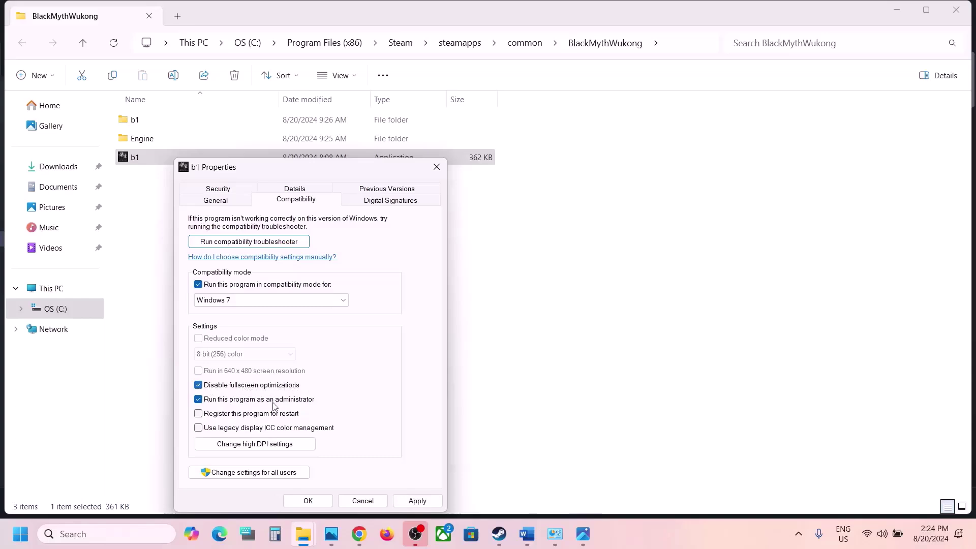
{"action": "left_click", "coordinate": [415, 500]}
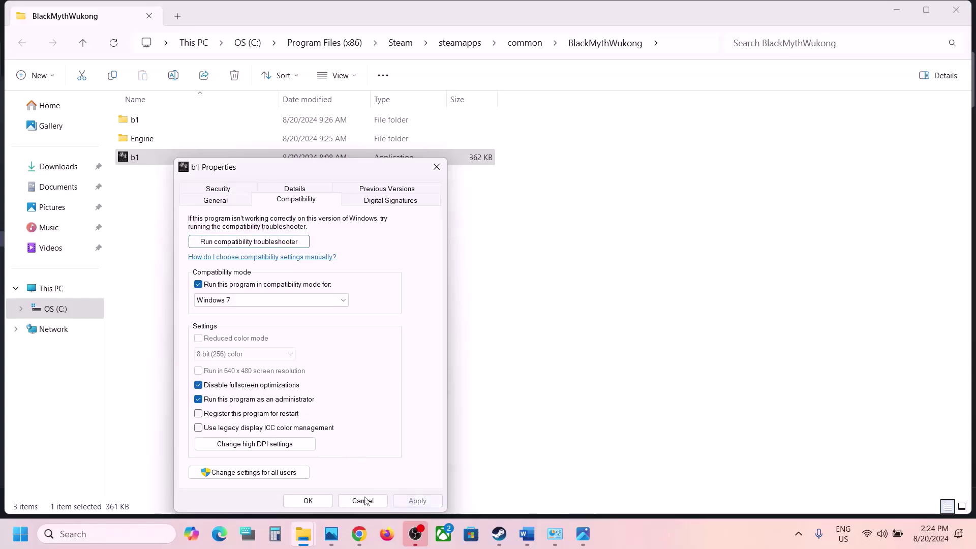
Step: Confirm the b1 application's properties and open the game's Win64 folder inside b1 and Binaries
{"action": "left_click", "coordinate": [308, 501]}
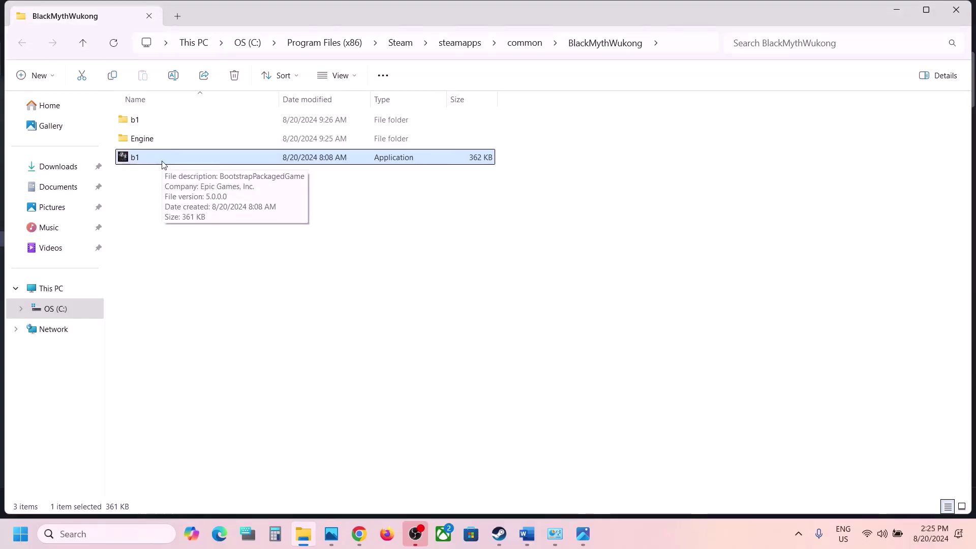
{"action": "left_click", "coordinate": [150, 122]}
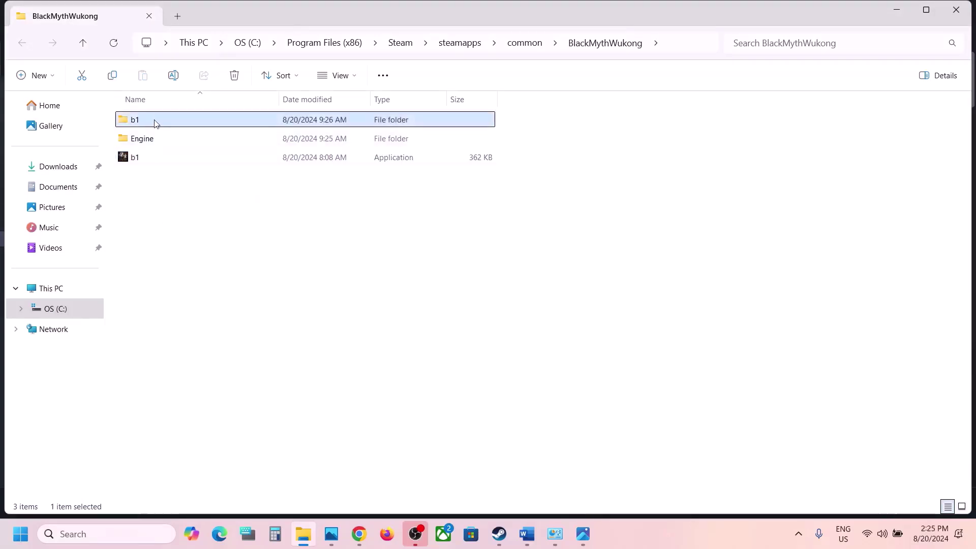
{"action": "double_click", "coordinate": [145, 125]}
{"action": "double_click", "coordinate": [162, 124]}
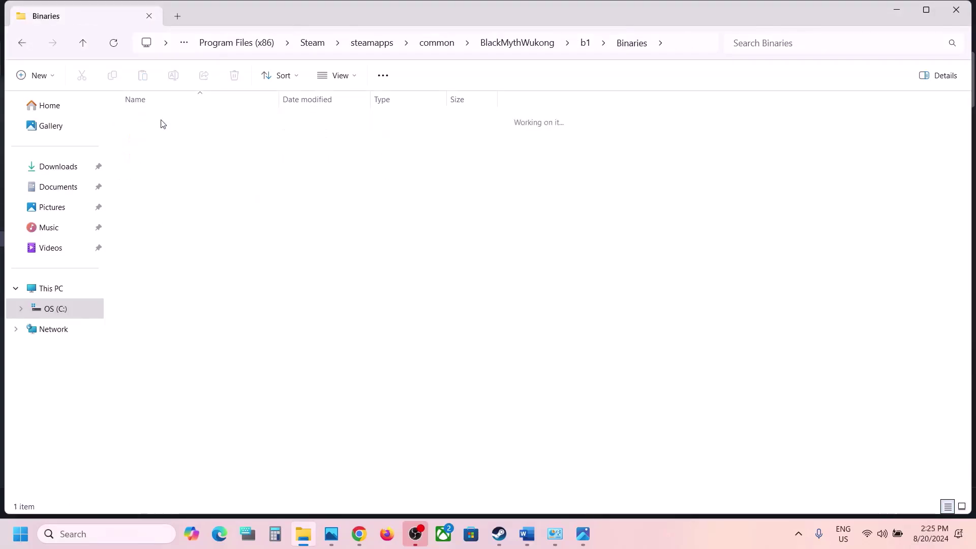
{"action": "double_click", "coordinate": [160, 121]}
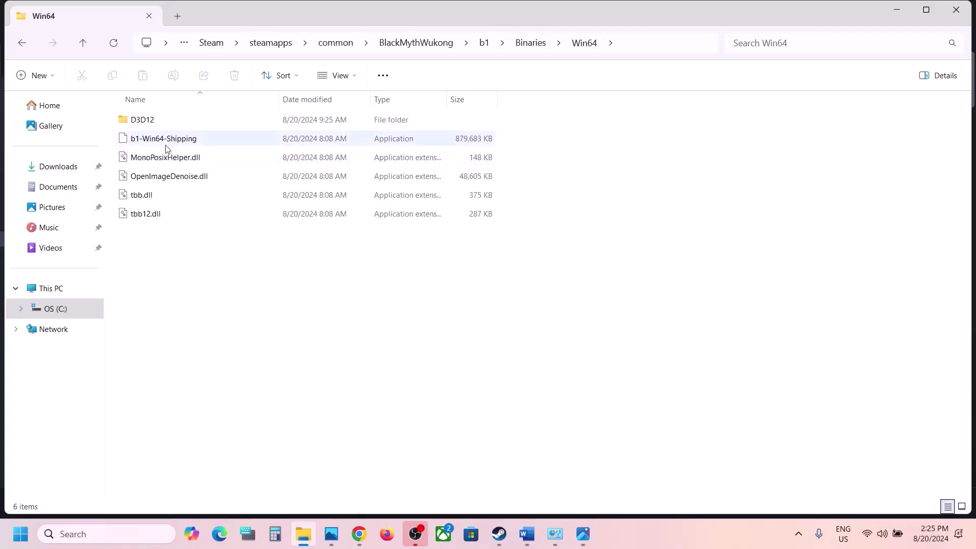
Step: Set the b1-Win64-Shipping application to run as an administrator and apply the change
{"action": "left_click", "coordinate": [159, 138]}
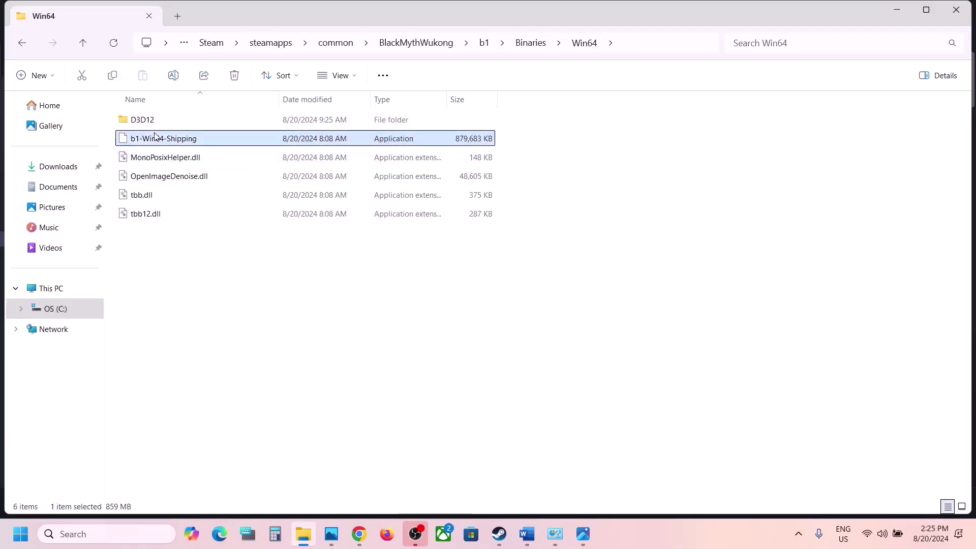
{"action": "right_click", "coordinate": [194, 144]}
{"action": "left_click", "coordinate": [251, 326]}
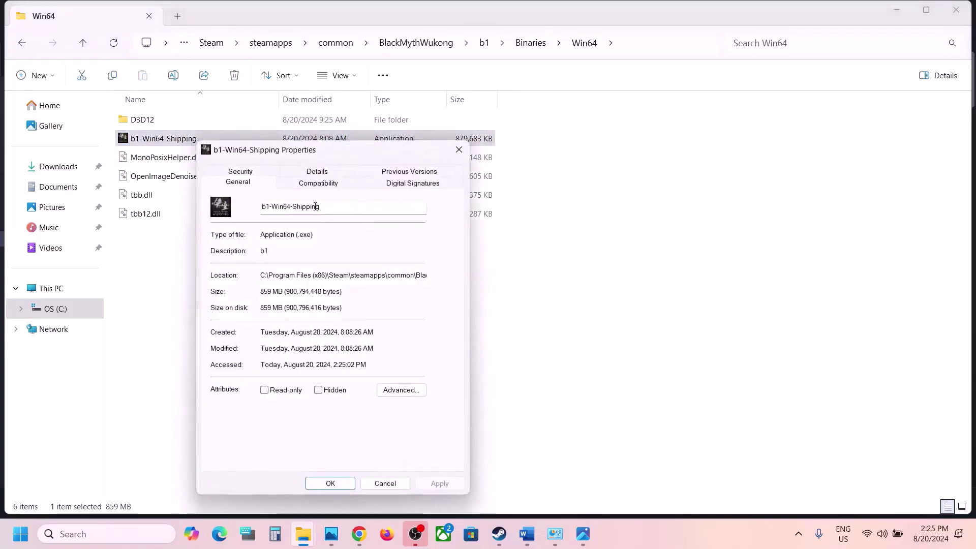
{"action": "left_click", "coordinate": [311, 188]}
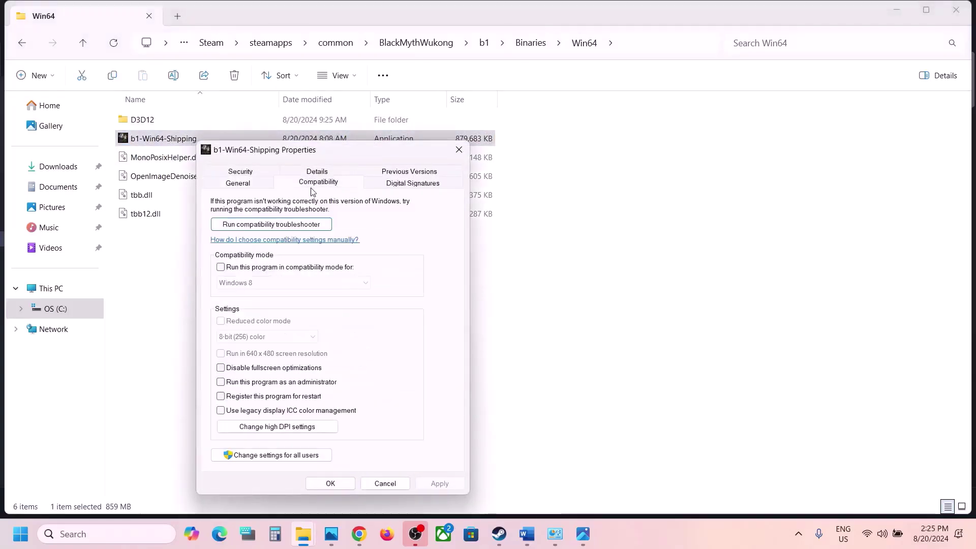
{"action": "left_click", "coordinate": [221, 382]}
{"action": "left_click", "coordinate": [438, 484]}
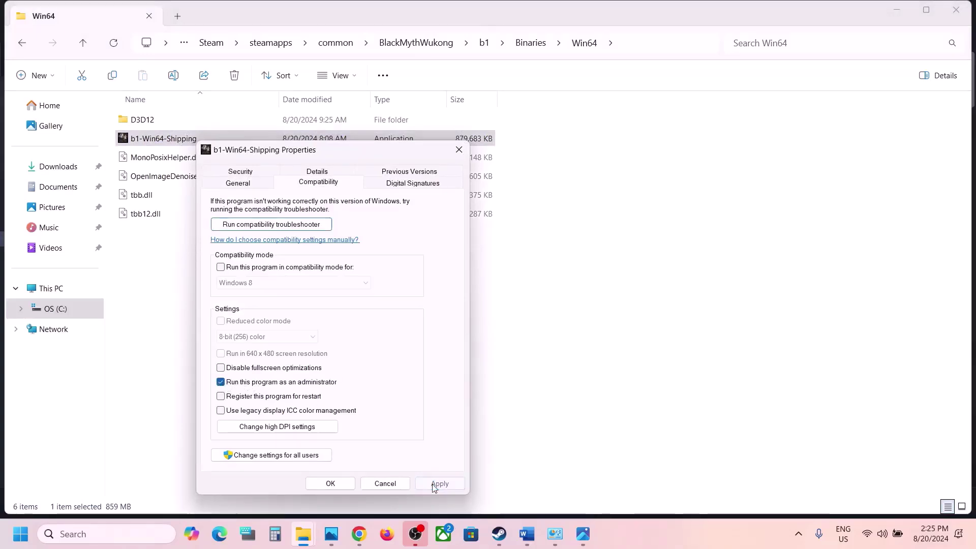
Step: Apply Windows 8 compatibility mode to b1-Win64-Shipping, and switch it to Windows 7 and apply again
{"action": "left_click", "coordinate": [221, 268]}
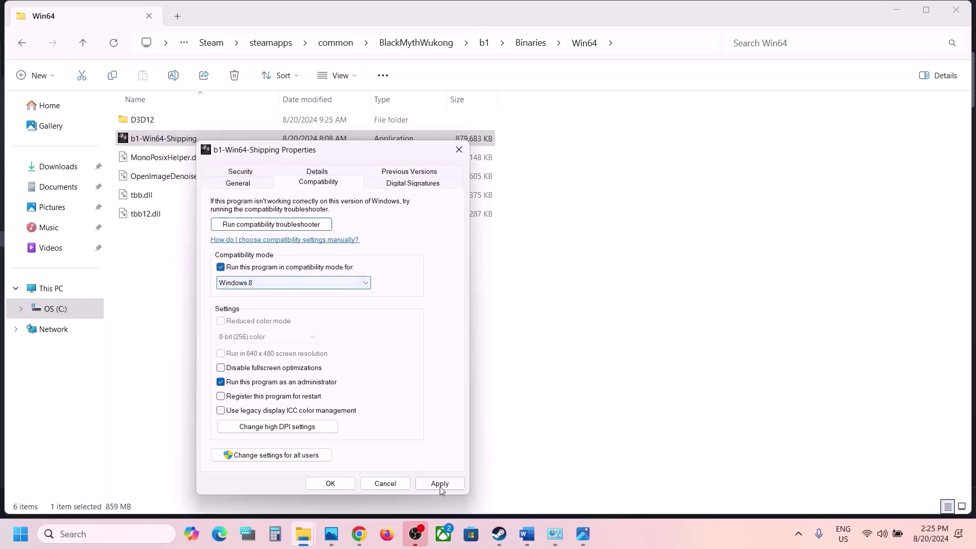
{"action": "left_click", "coordinate": [439, 487]}
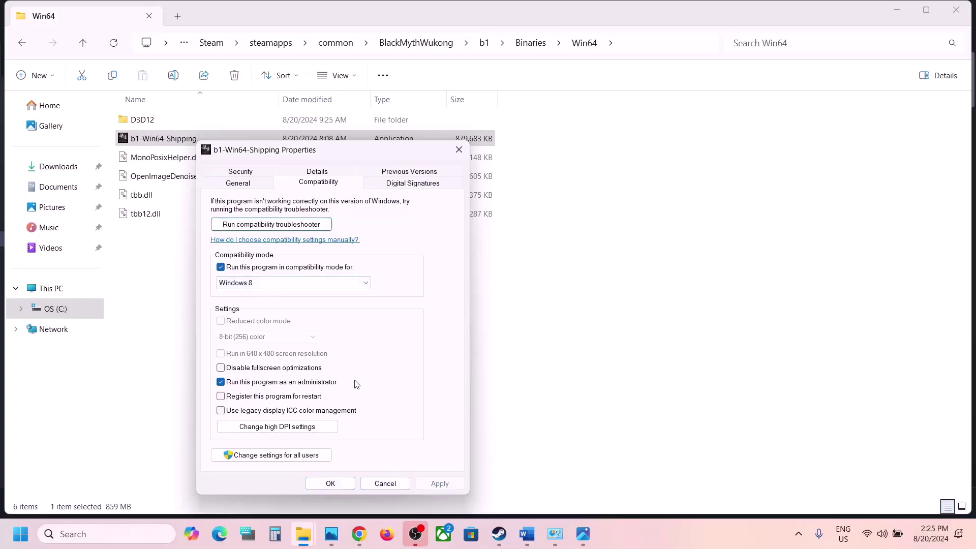
{"action": "left_click", "coordinate": [282, 284]}
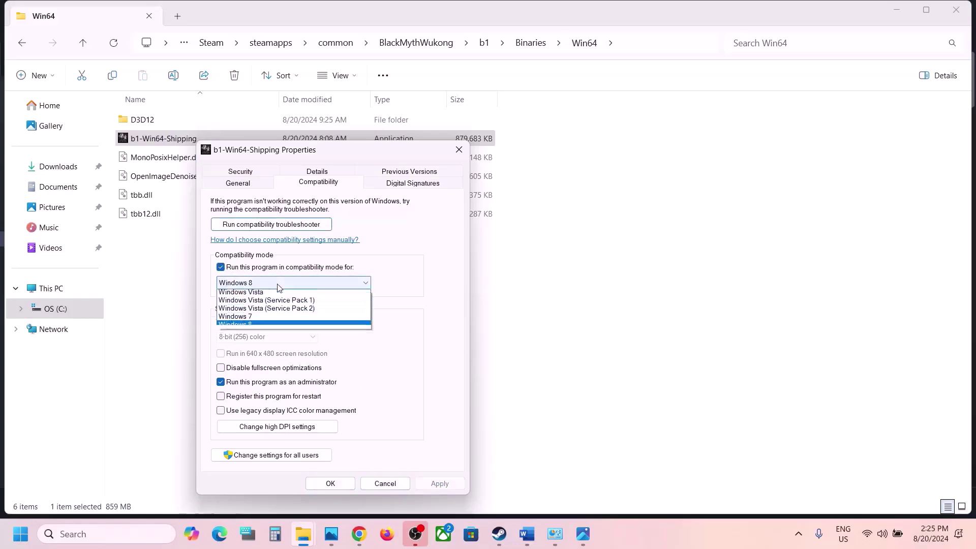
{"action": "left_click", "coordinate": [260, 319]}
{"action": "left_click", "coordinate": [437, 484]}
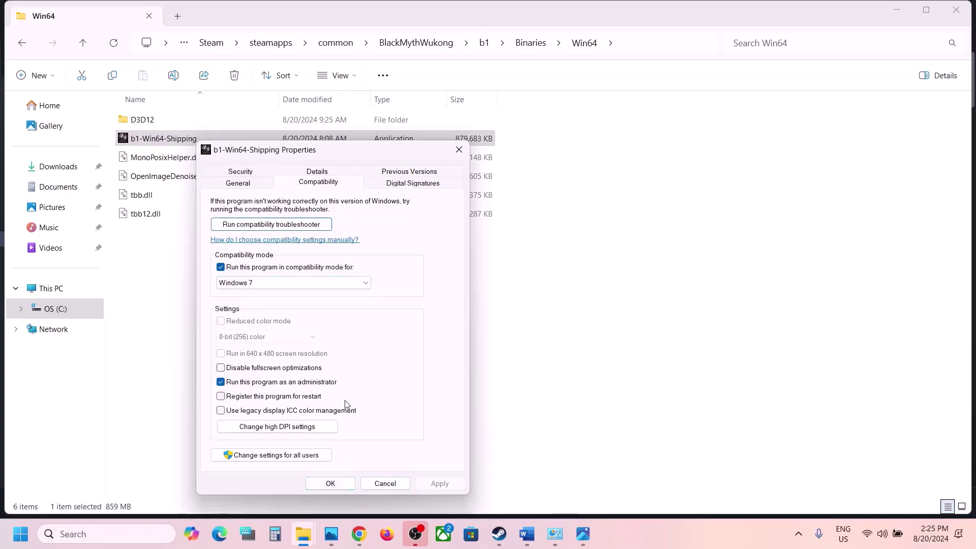
Step: Disable fullscreen optimizations for b1-Win64-Shipping, apply the change and confirm its properties
{"action": "left_click", "coordinate": [220, 369]}
{"action": "left_click", "coordinate": [434, 486]}
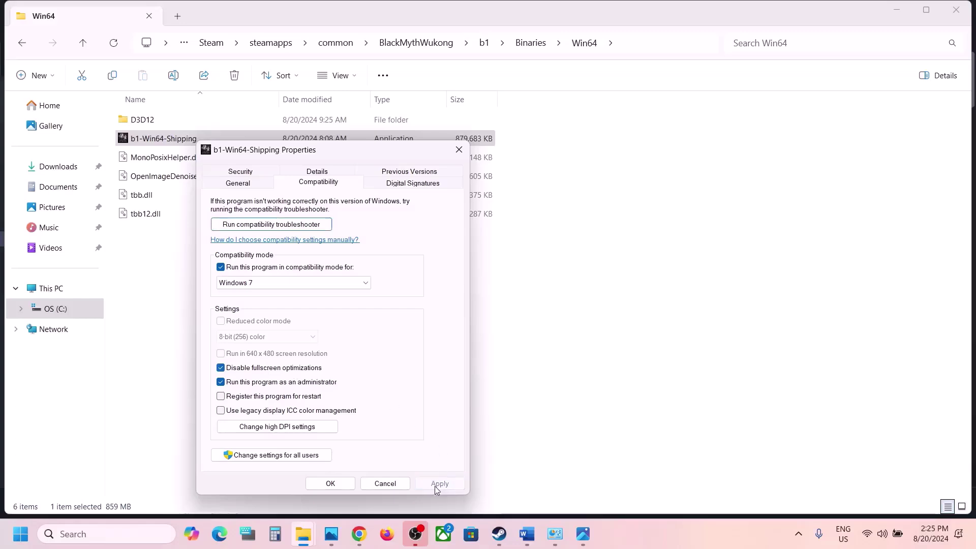
{"action": "left_click", "coordinate": [330, 483]}
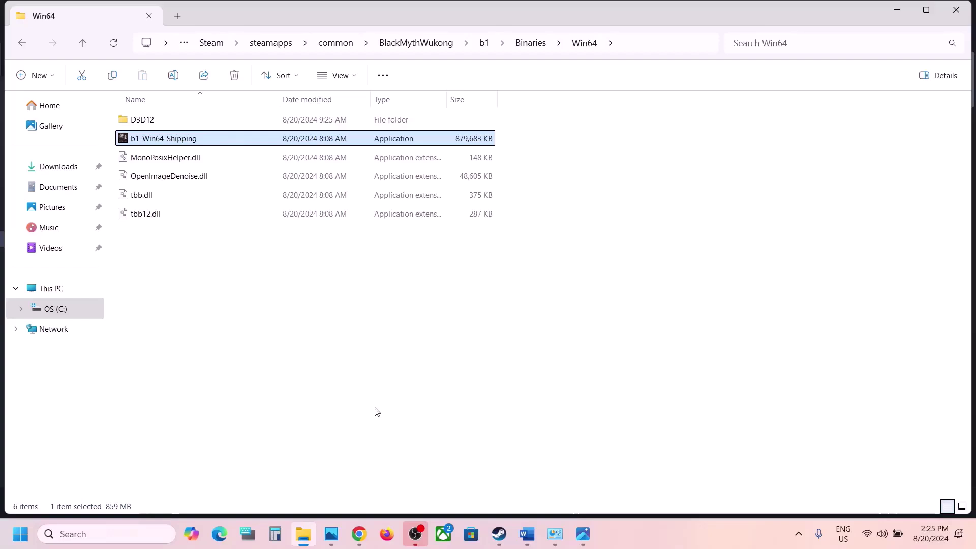
Step: Clear the compatibility mode, disabled fullscreen optimizations and administrator options for b1-Win64-Shipping, and apply and confirm
{"action": "right_click", "coordinate": [178, 142]}
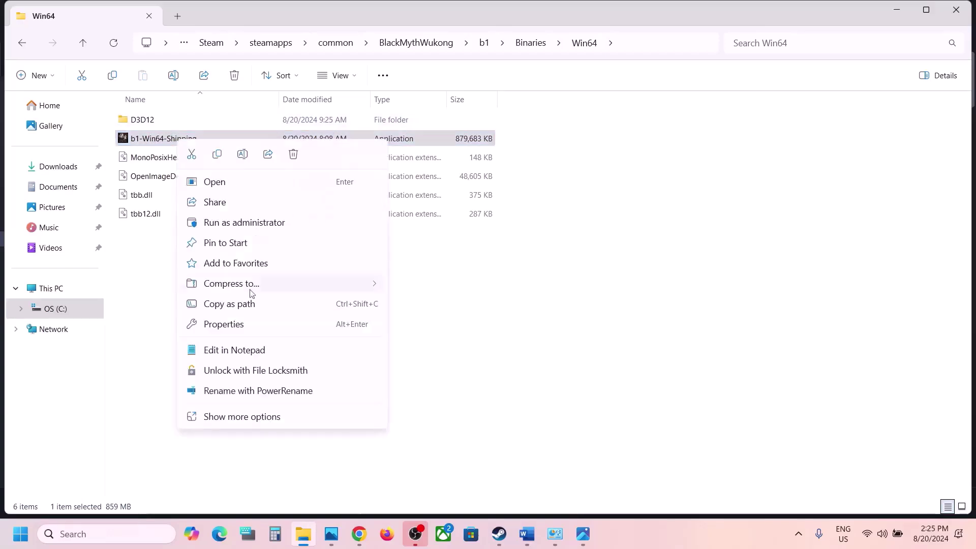
{"action": "left_click", "coordinate": [235, 324]}
{"action": "left_click", "coordinate": [275, 184]}
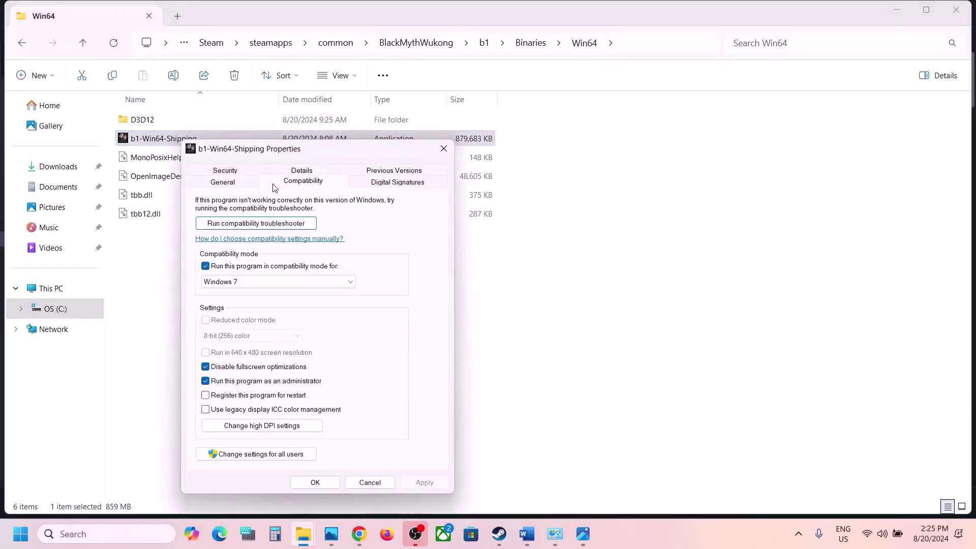
{"action": "left_click", "coordinate": [206, 267]}
{"action": "left_click", "coordinate": [206, 367]}
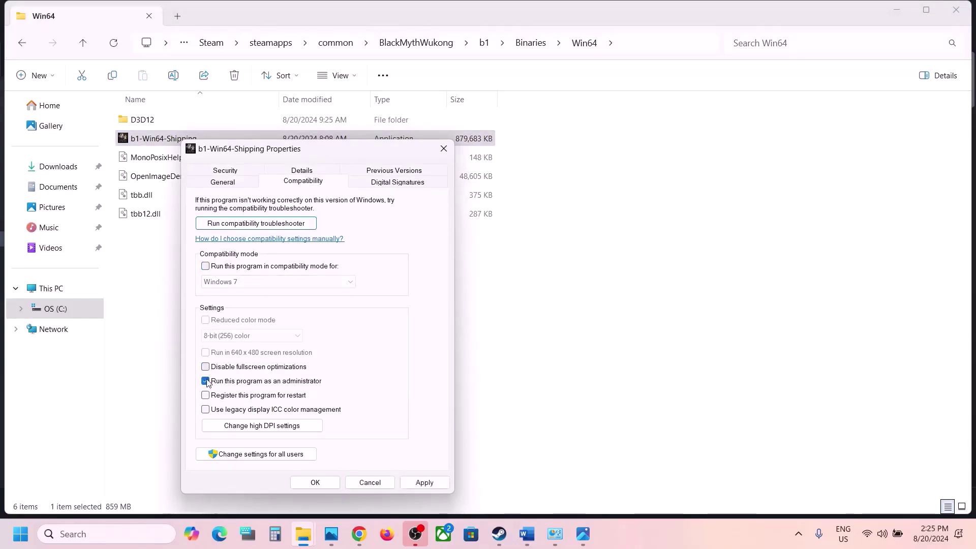
{"action": "left_click", "coordinate": [206, 381]}
{"action": "left_click", "coordinate": [423, 484]}
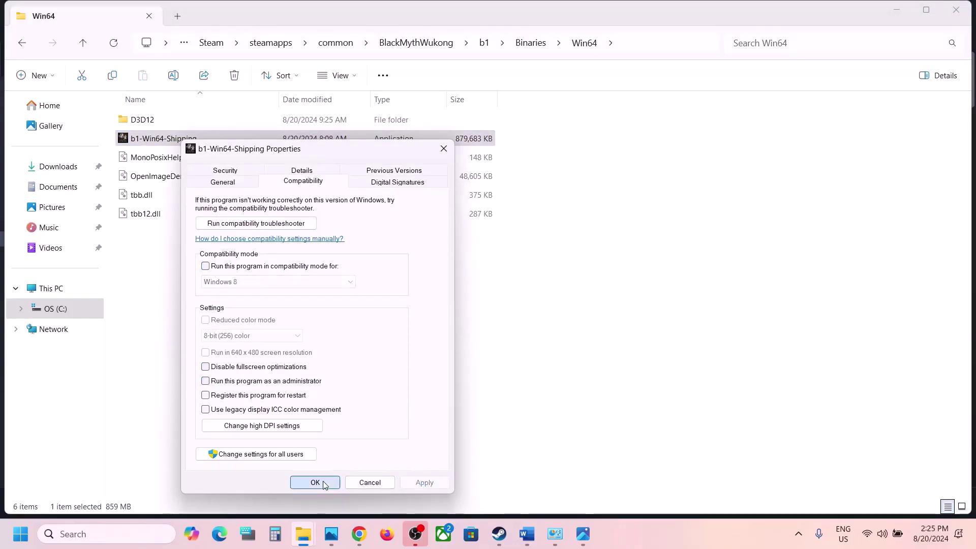
{"action": "left_click", "coordinate": [324, 483]}
Step: Return to the BlackMythWukong folder and clear the b1 application's compatibility mode, fullscreen optimizations and administrator options, applying the changes
{"action": "left_click", "coordinate": [84, 44]}
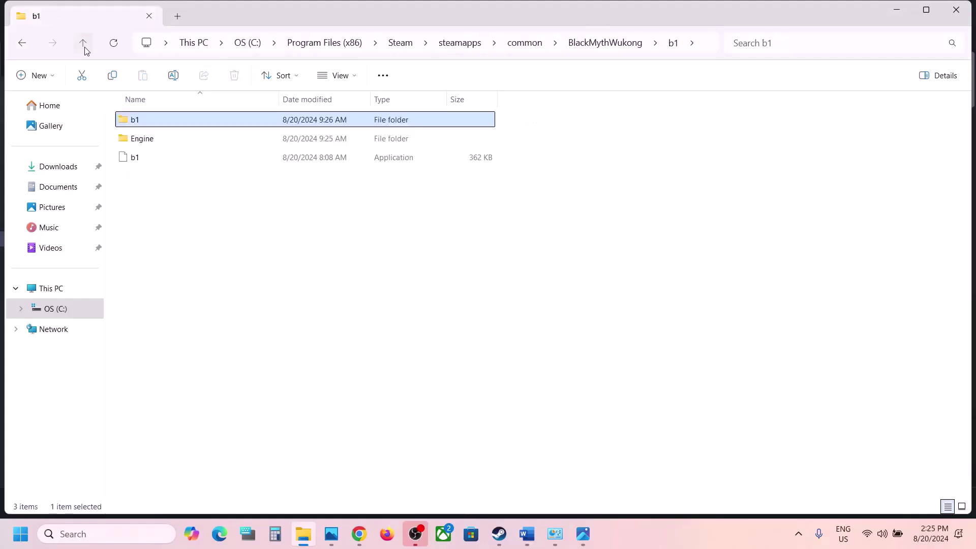
{"action": "left_click", "coordinate": [84, 45]}
{"action": "left_click", "coordinate": [146, 154]}
{"action": "right_click", "coordinate": [145, 153]}
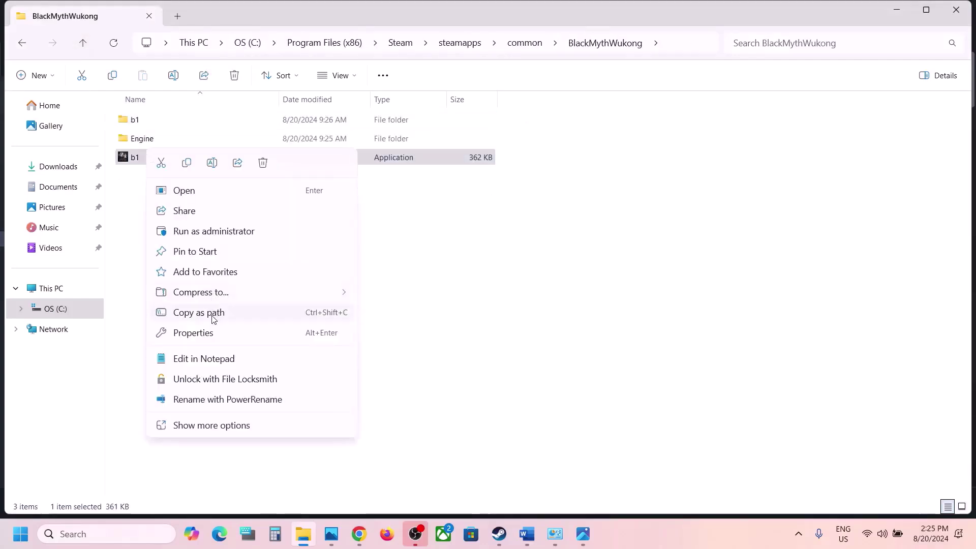
{"action": "left_click", "coordinate": [197, 332]}
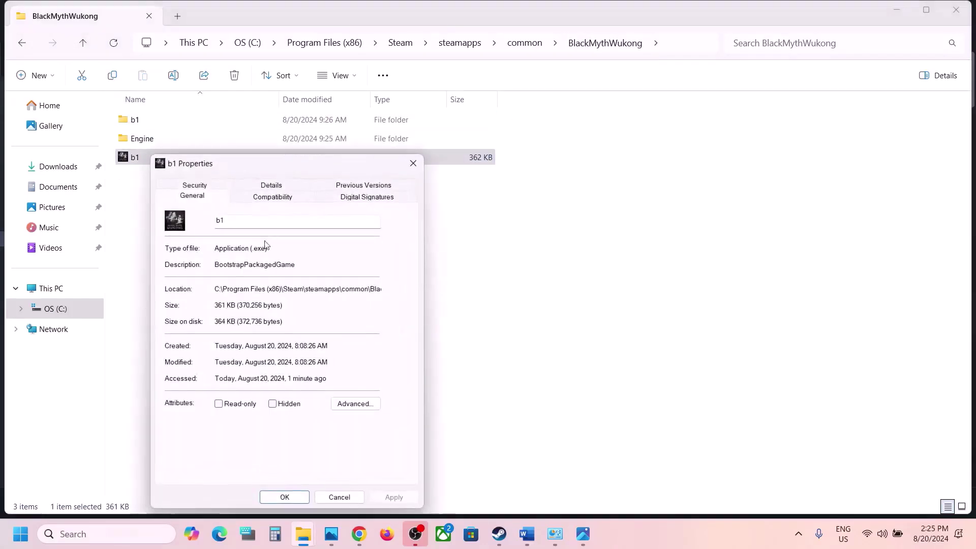
{"action": "left_click", "coordinate": [241, 200]}
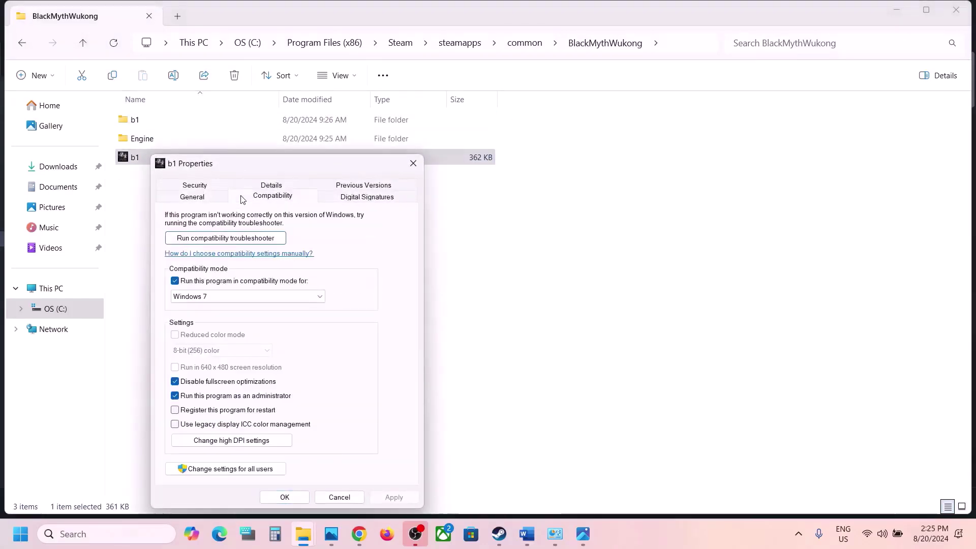
{"action": "left_click", "coordinate": [175, 396]}
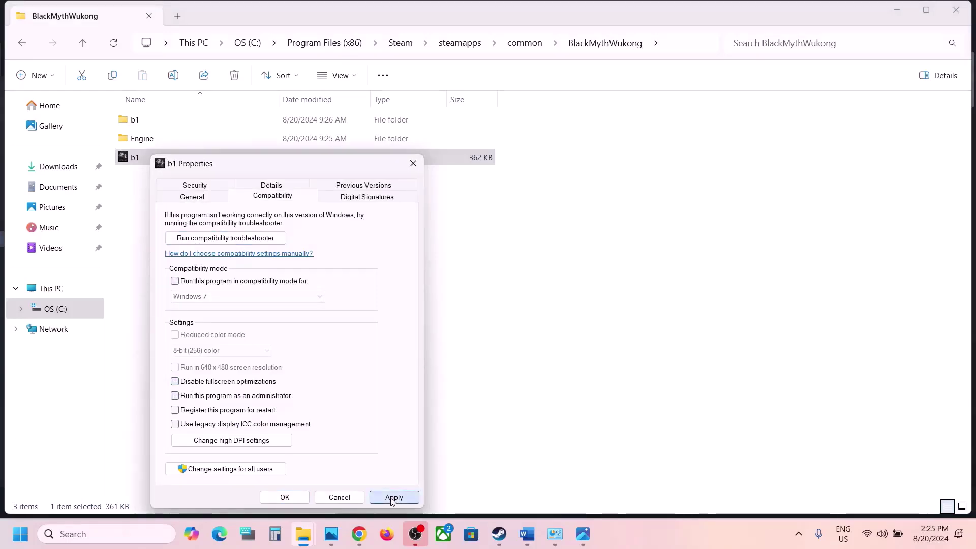
{"action": "left_click", "coordinate": [393, 497]}
{"action": "left_click", "coordinate": [284, 497]}
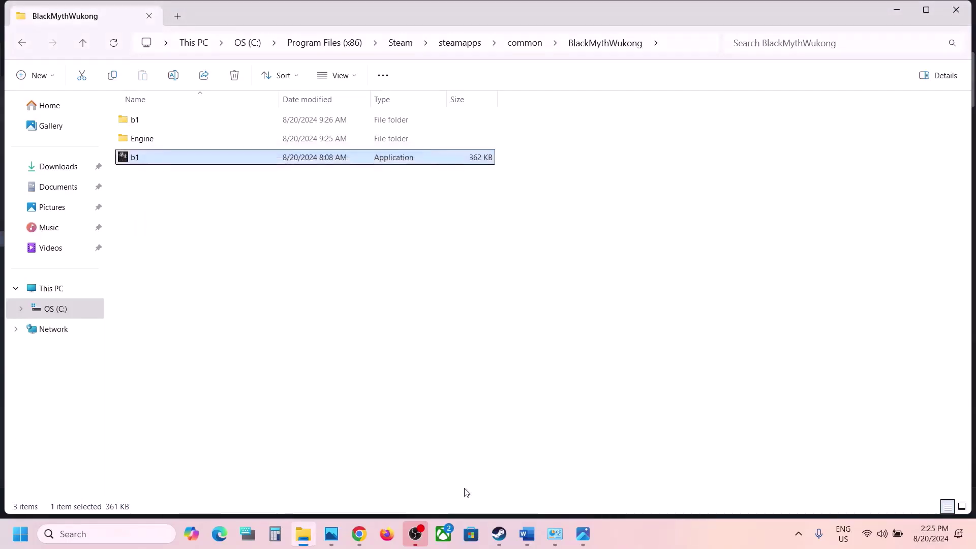
Step: Switch to the Word document and highlight Step 8's instructions on skipping the step, turning off Frame Generation and lowering graphics settings
{"action": "left_click", "coordinate": [527, 534]}
{"action": "scroll", "coordinate": [376, 348], "scroll_direction": "down", "scroll_amount": 5}
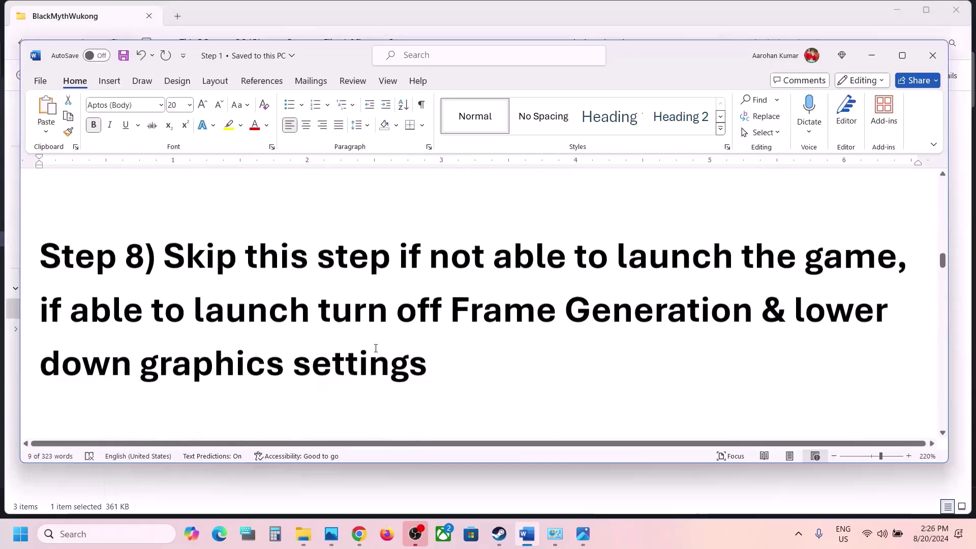
{"action": "left_click_drag", "start_coordinate": [174, 247], "coordinate": [785, 257]}
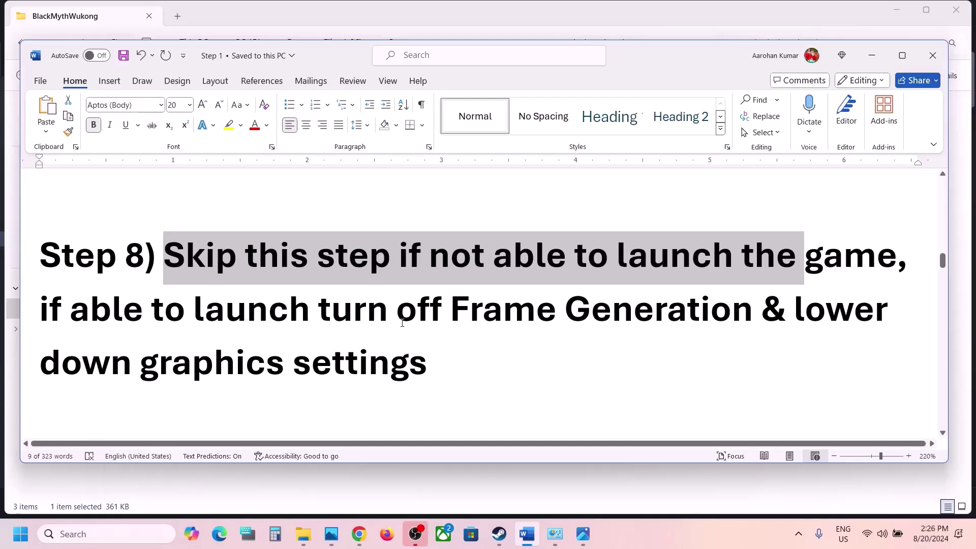
{"action": "left_click_drag", "start_coordinate": [218, 313], "coordinate": [658, 328]}
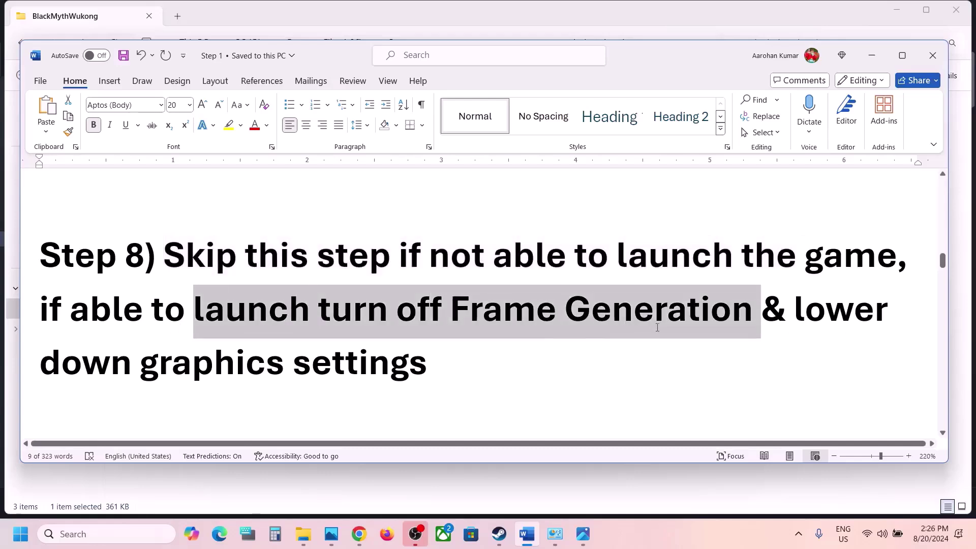
{"action": "left_click_drag", "start_coordinate": [795, 311], "coordinate": [839, 354]}
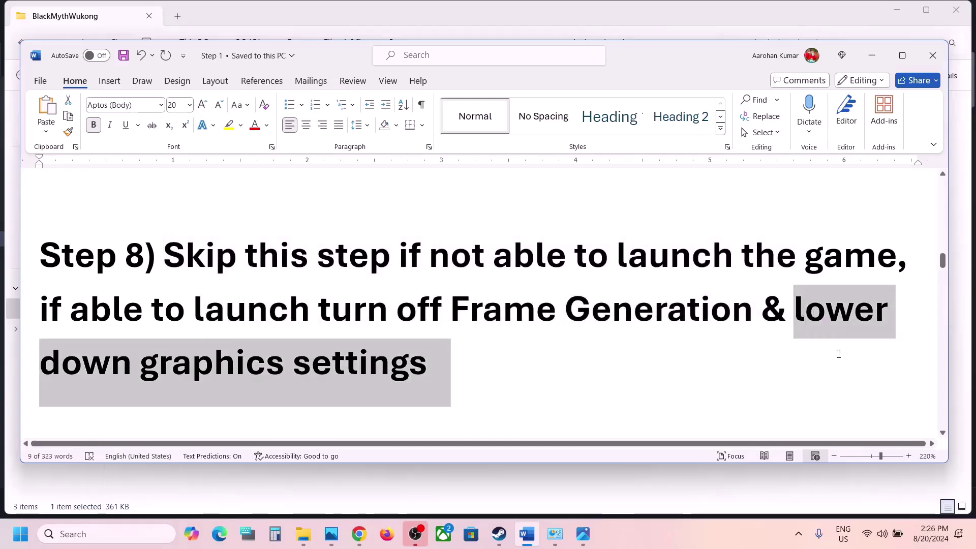
{"action": "left_click", "coordinate": [460, 366]}
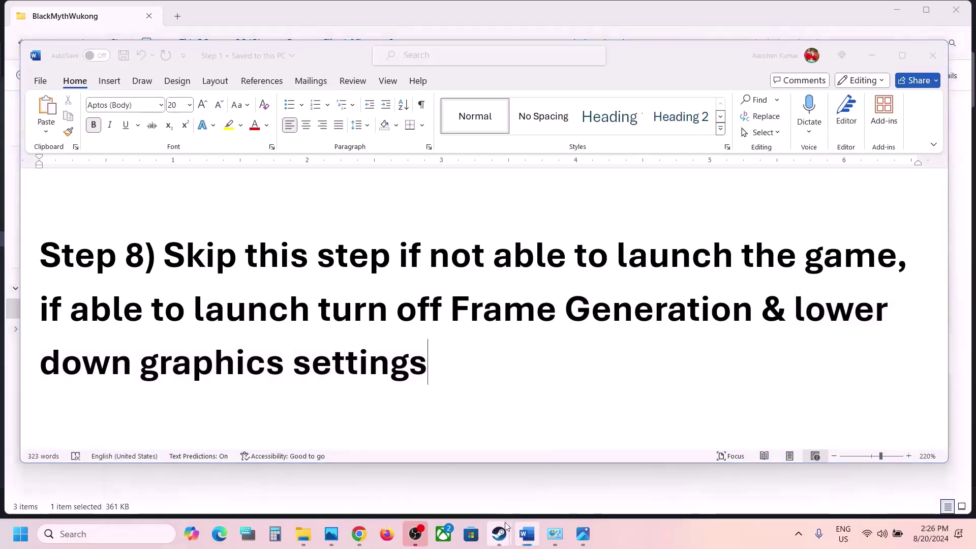
Step: Switch to the running Black Myth: Wukong game and open its graphics settings
{"action": "mouse_move", "coordinate": [498, 533]}
{"action": "left_click", "coordinate": [475, 488]}
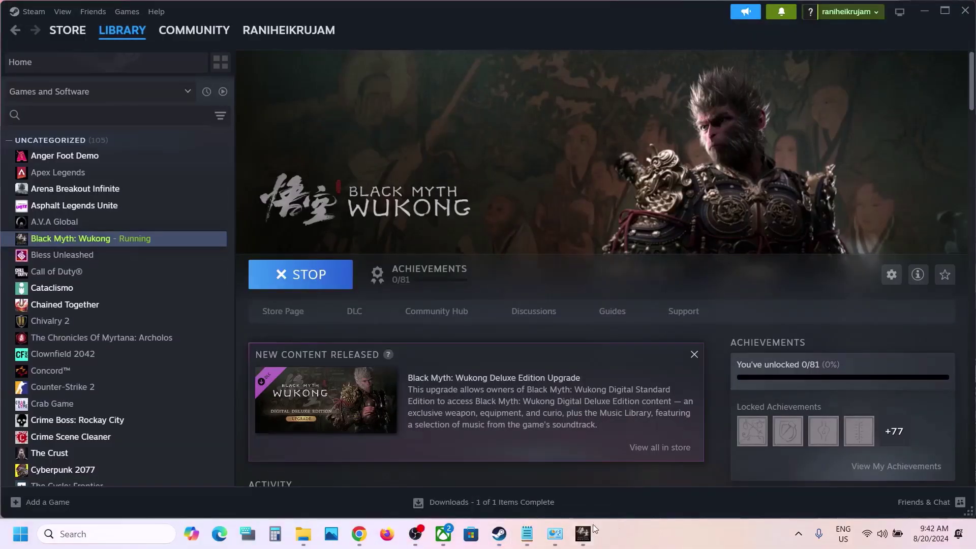
{"action": "left_click", "coordinate": [584, 533]}
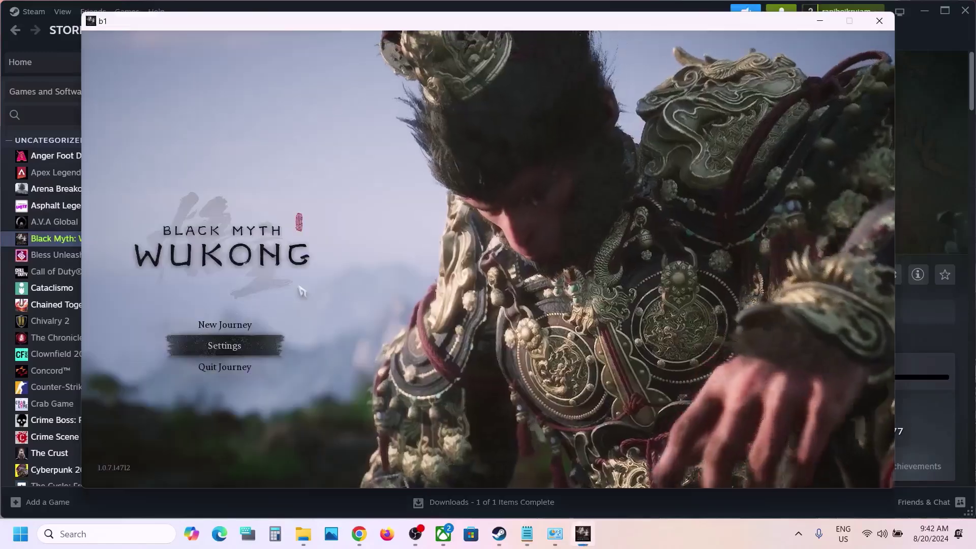
{"action": "left_click", "coordinate": [239, 349]}
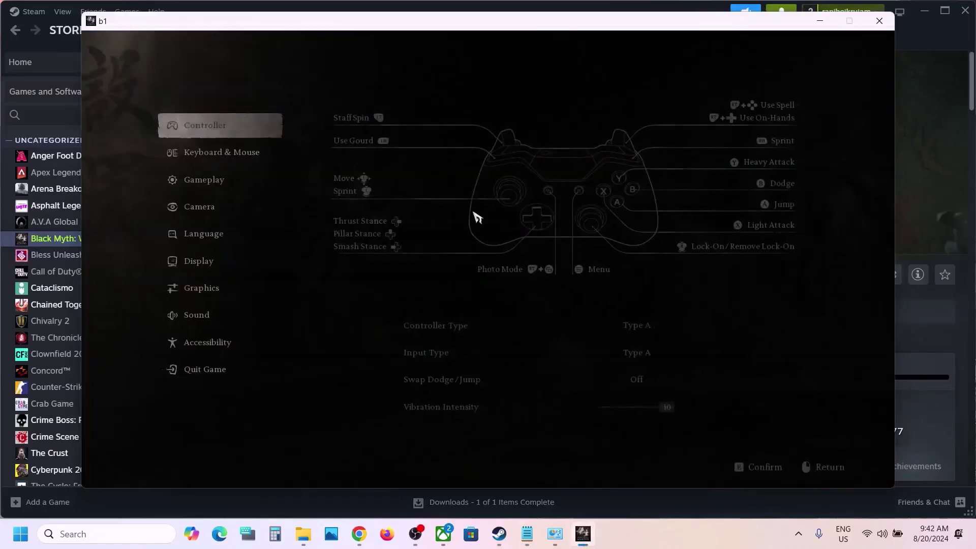
{"action": "left_click", "coordinate": [241, 294]}
{"action": "left_click", "coordinate": [241, 293]}
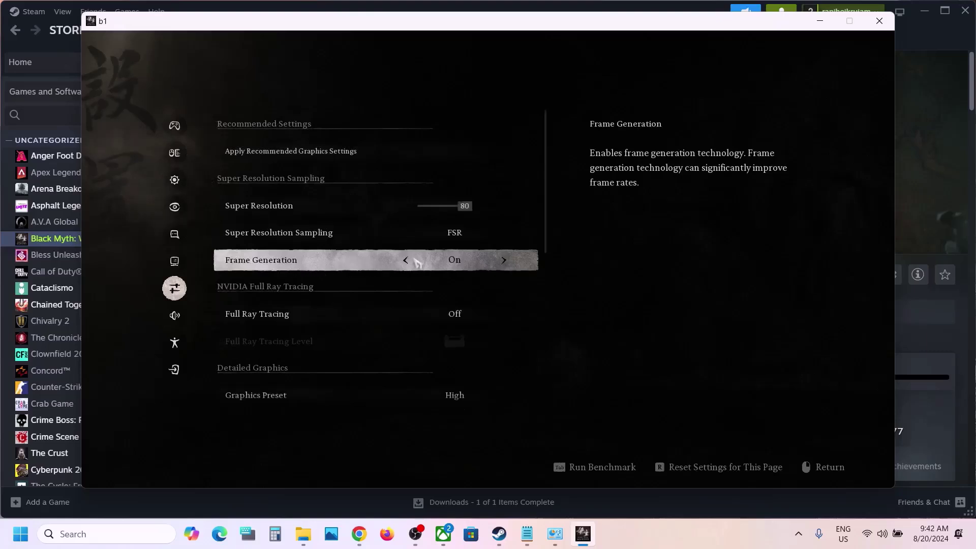
Step: Turn Frame Generation off and keep Super Resolution Sampling on FSR in the game's graphics settings
{"action": "left_click", "coordinate": [406, 260]}
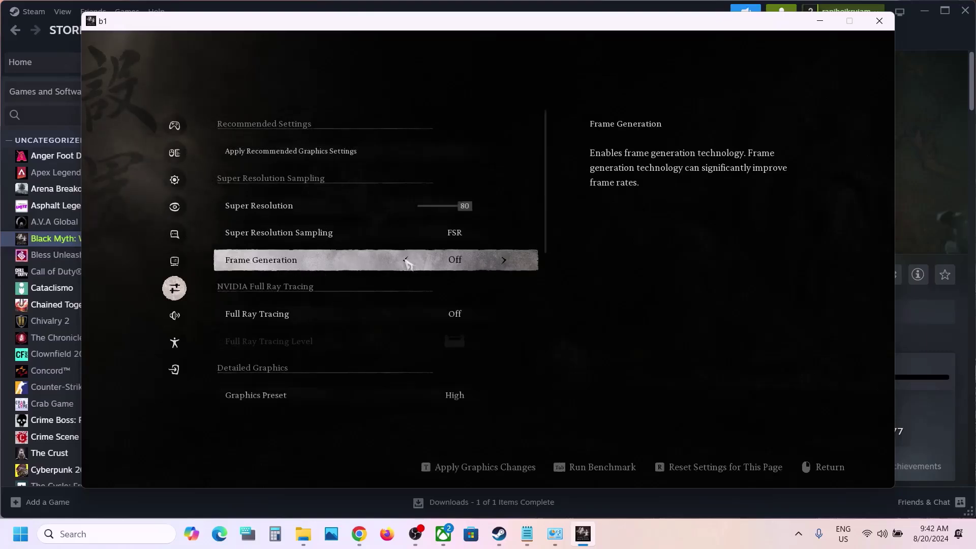
{"action": "left_click", "coordinate": [505, 233]}
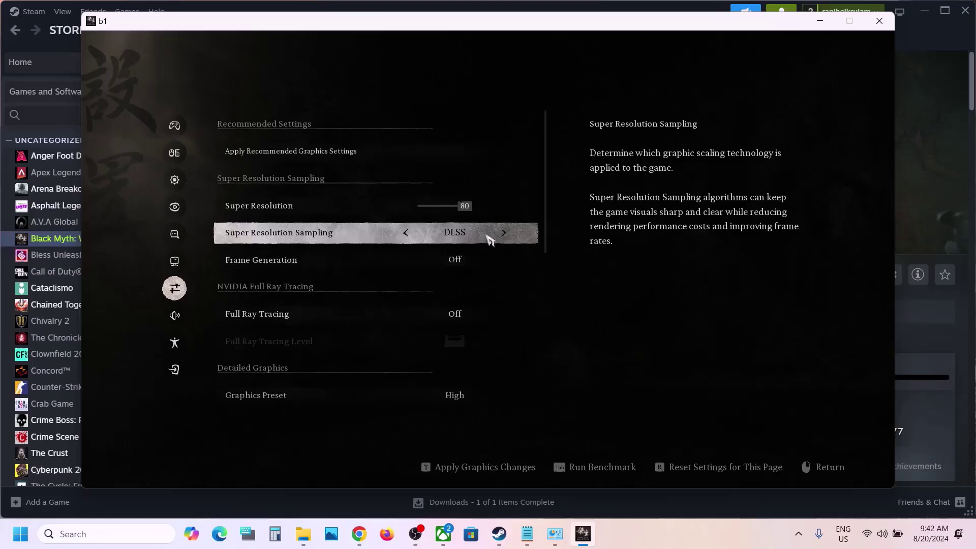
{"action": "left_click", "coordinate": [406, 237]}
{"action": "left_click", "coordinate": [406, 237]}
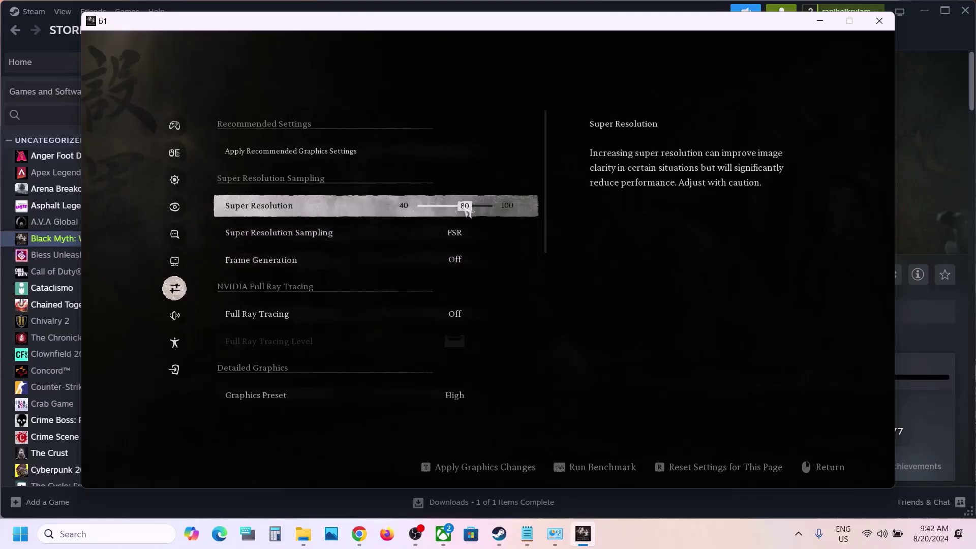
Step: Lower Super Resolution to 50 and leave Full Ray Tracing set to Off
{"action": "left_click_drag", "start_coordinate": [467, 210], "coordinate": [433, 211]}
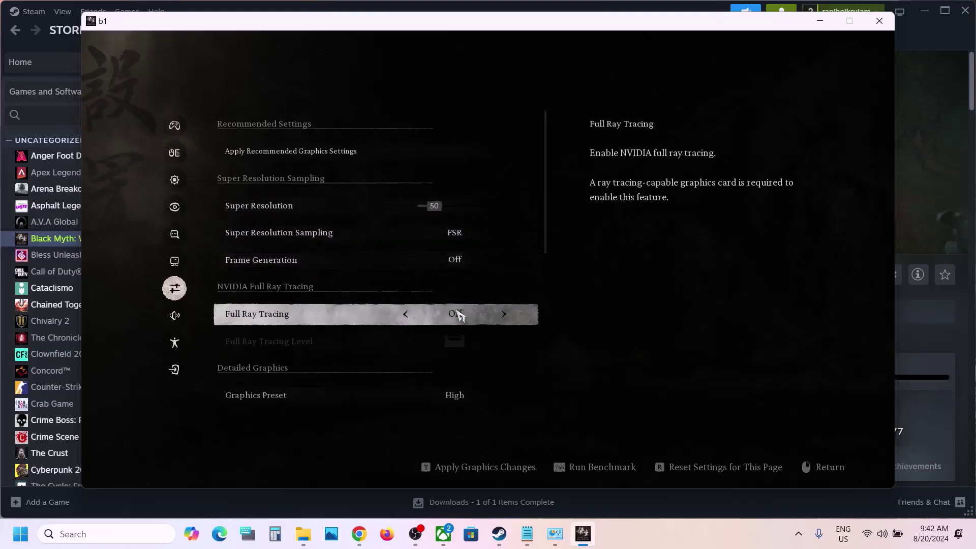
{"action": "left_click", "coordinate": [505, 317]}
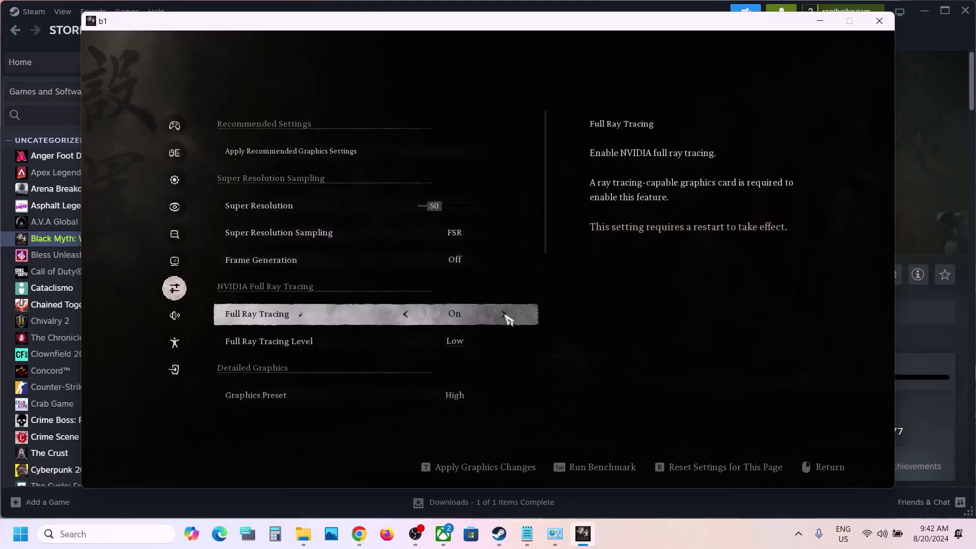
{"action": "left_click", "coordinate": [410, 318]}
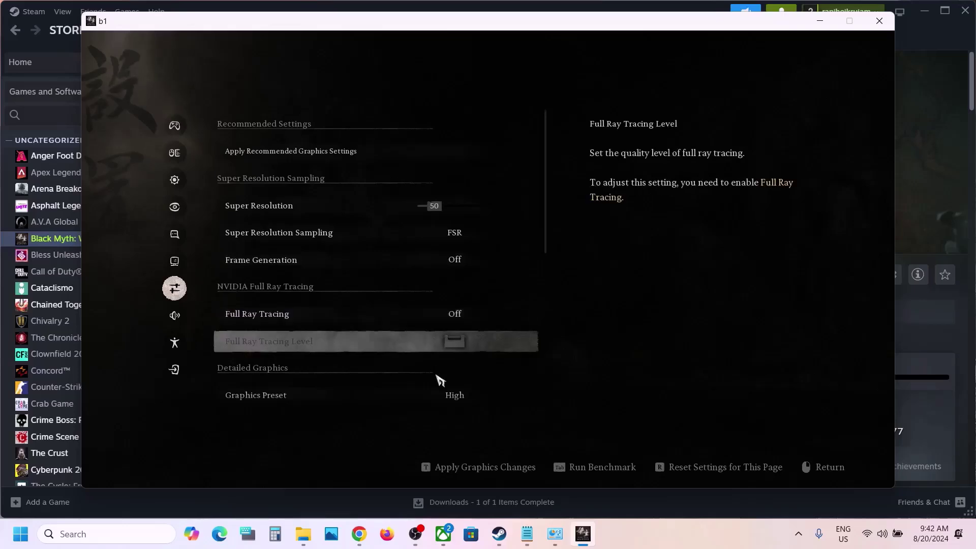
Step: Set the Graphics Preset to Medium and apply the graphics changes
{"action": "scroll", "coordinate": [436, 381], "scroll_direction": "down", "scroll_amount": 2}
{"action": "scroll", "coordinate": [440, 366], "scroll_direction": "down", "scroll_amount": 3}
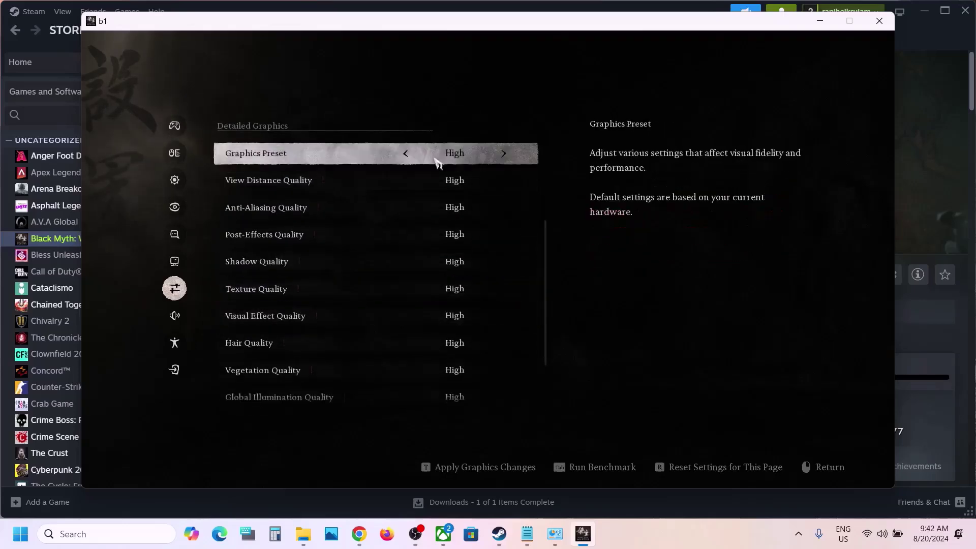
{"action": "left_click", "coordinate": [503, 153]}
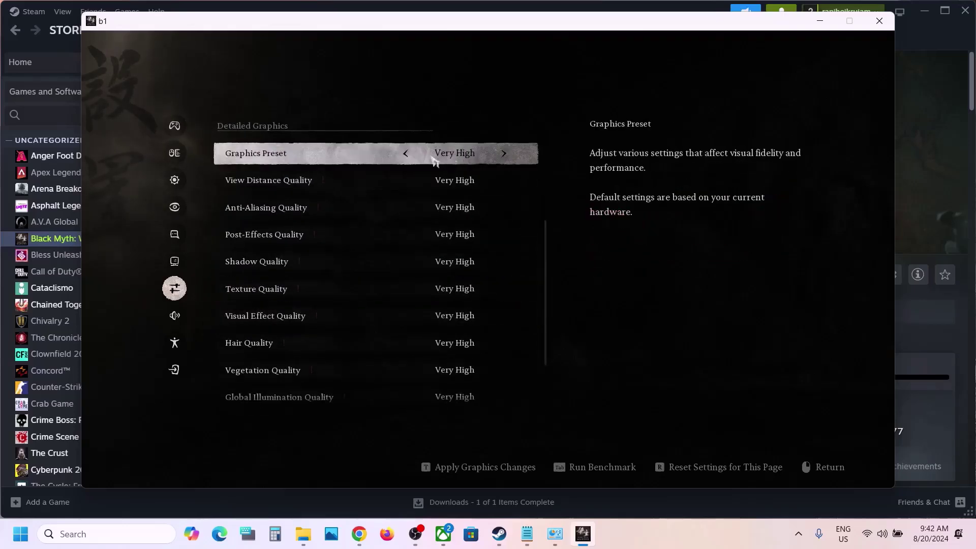
{"action": "left_click", "coordinate": [505, 153]}
{"action": "left_click", "coordinate": [406, 154]}
{"action": "left_click", "coordinate": [407, 154]}
{"action": "left_click", "coordinate": [407, 154]}
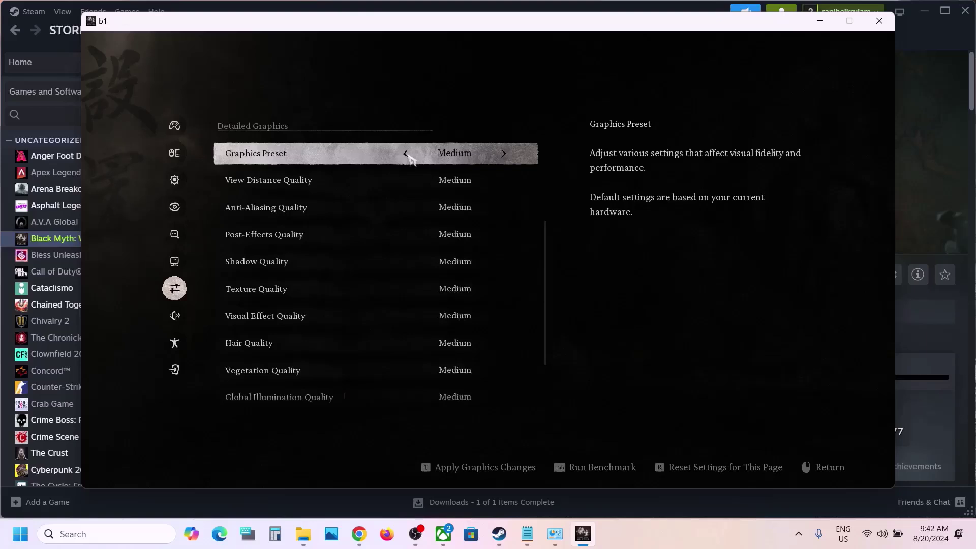
{"action": "left_click", "coordinate": [406, 154]}
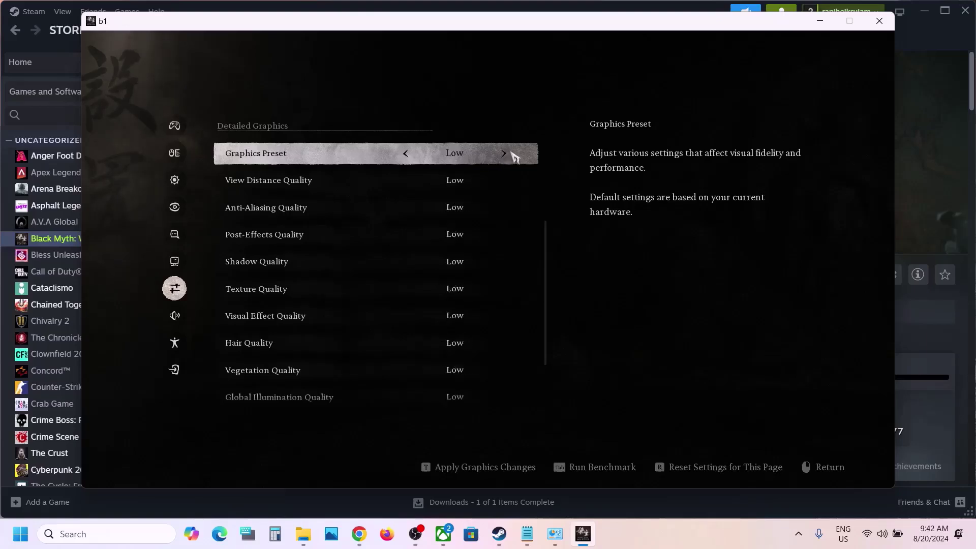
{"action": "left_click", "coordinate": [503, 153]}
{"action": "scroll", "coordinate": [442, 205], "scroll_direction": "up", "scroll_amount": 5}
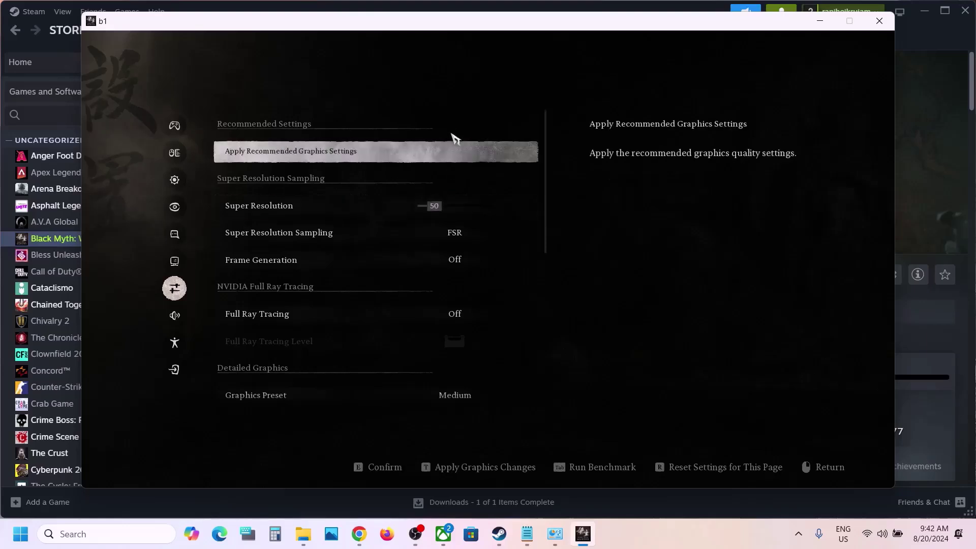
{"action": "right_click", "coordinate": [436, 244]}
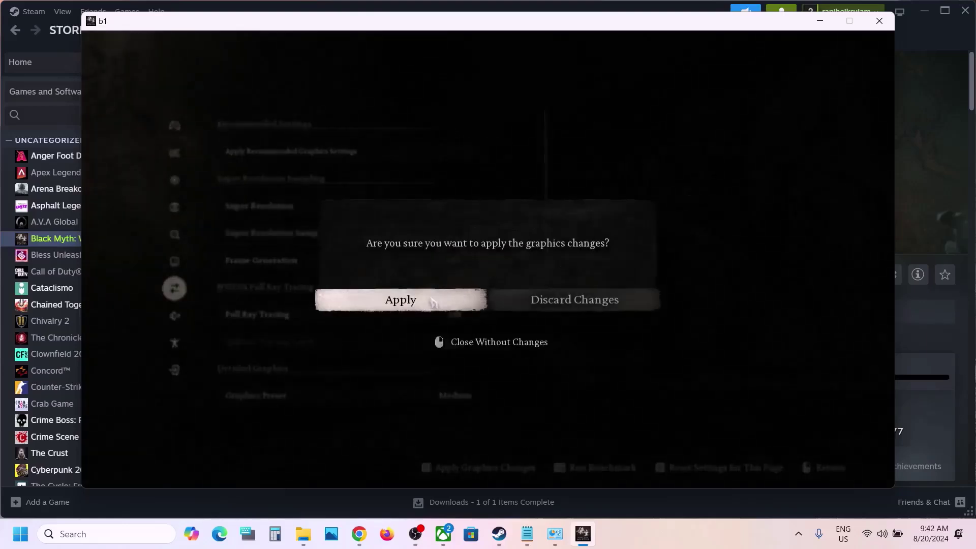
{"action": "left_click", "coordinate": [428, 304]}
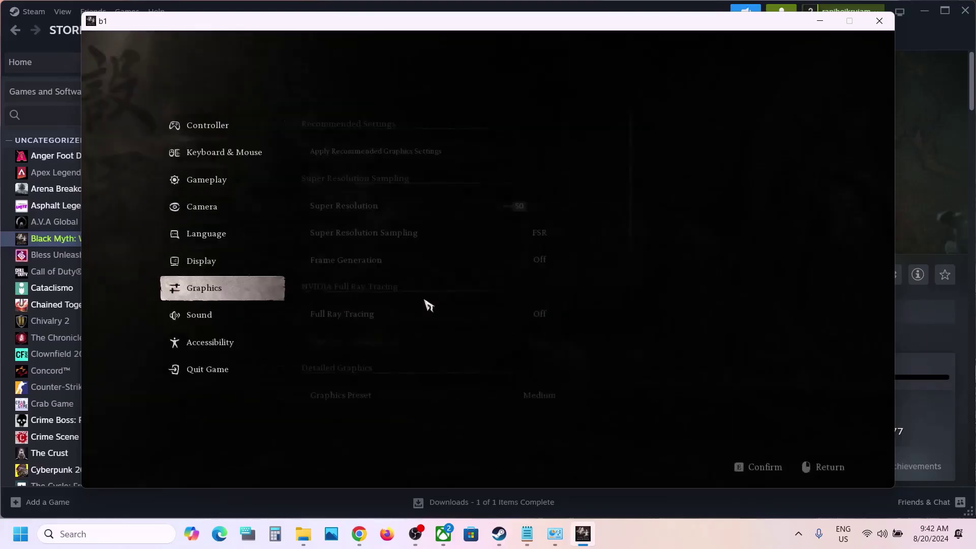
Step: In the Display settings, keep Windowed mode at 1600×900, set Framerate Cap to 60 and Motion Blur to Weak, and return to the title screen
{"action": "left_click", "coordinate": [220, 261]}
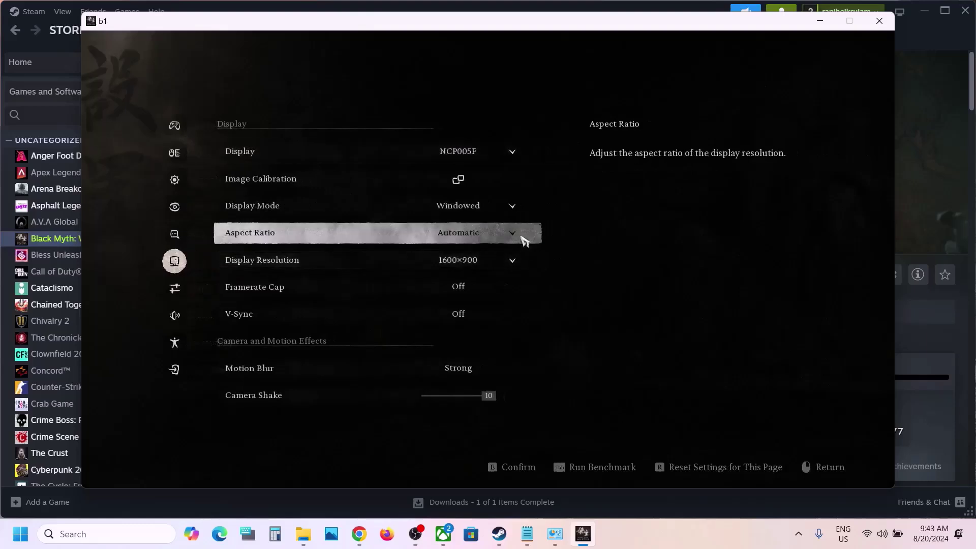
{"action": "left_click", "coordinate": [518, 207]}
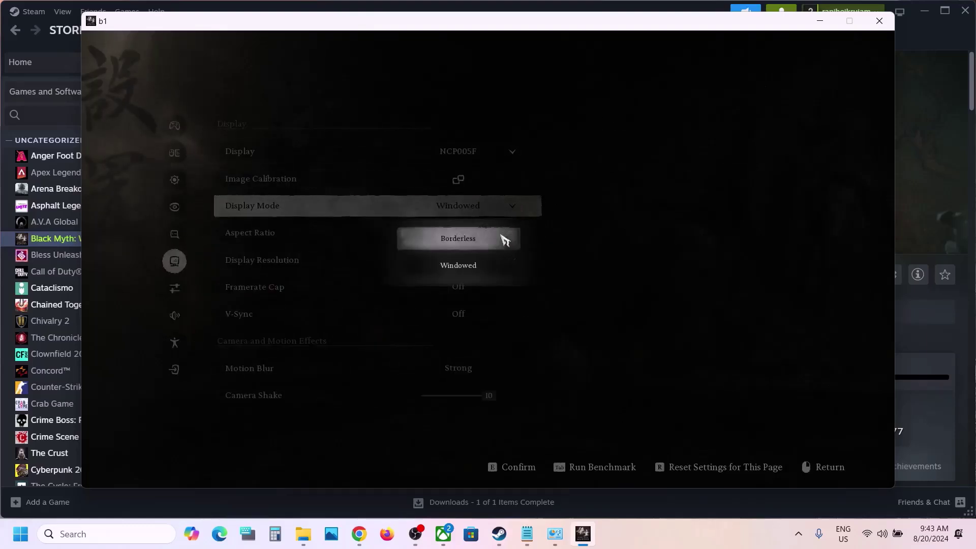
{"action": "left_click", "coordinate": [481, 265]}
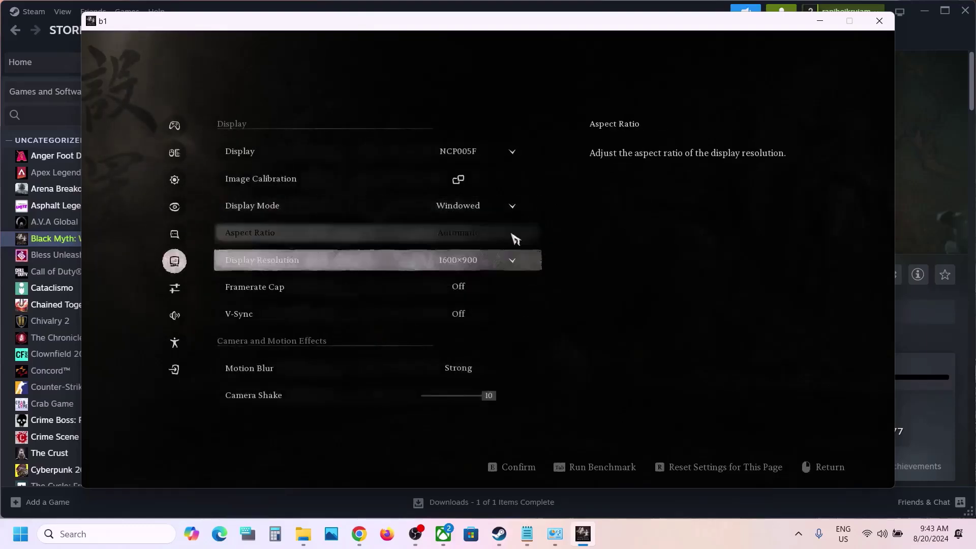
{"action": "left_click", "coordinate": [516, 263]}
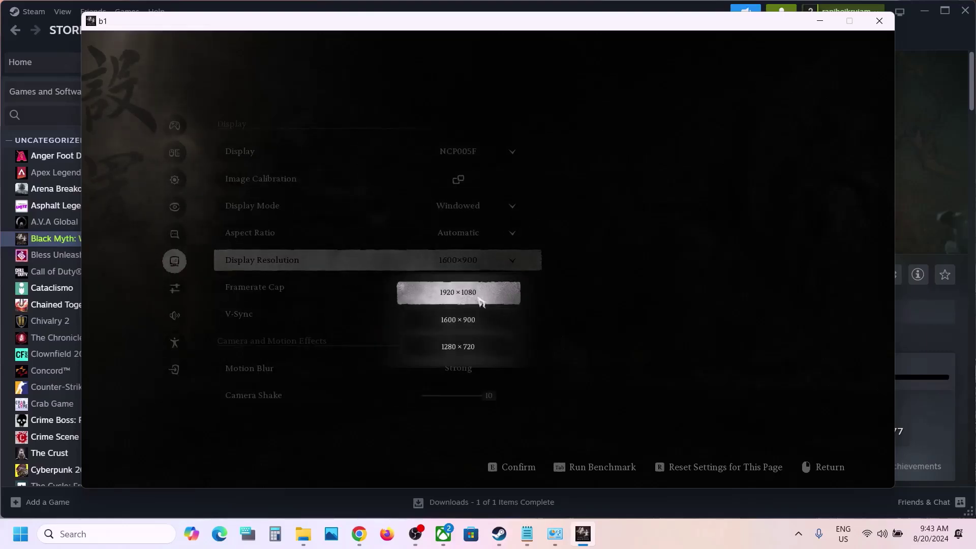
{"action": "left_click", "coordinate": [543, 286]}
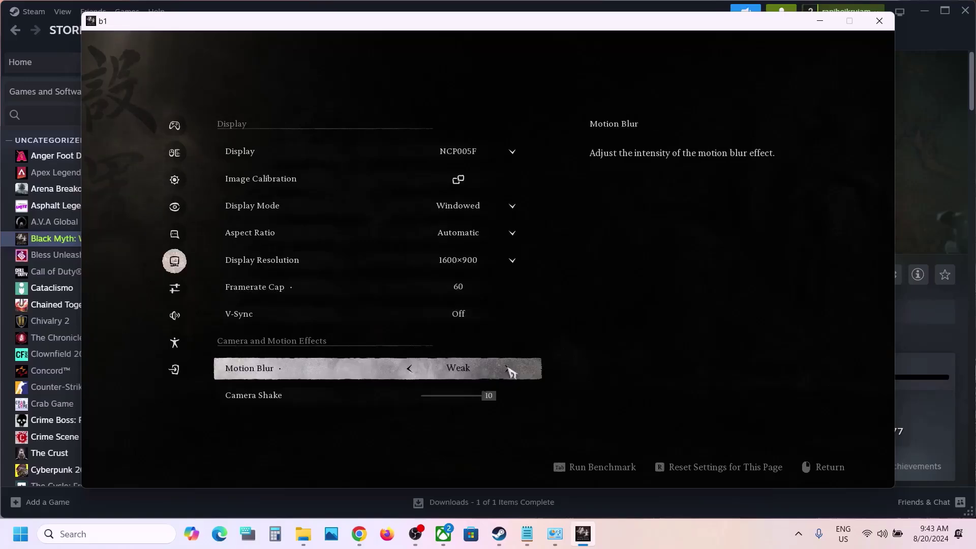
{"action": "right_click", "coordinate": [378, 258]}
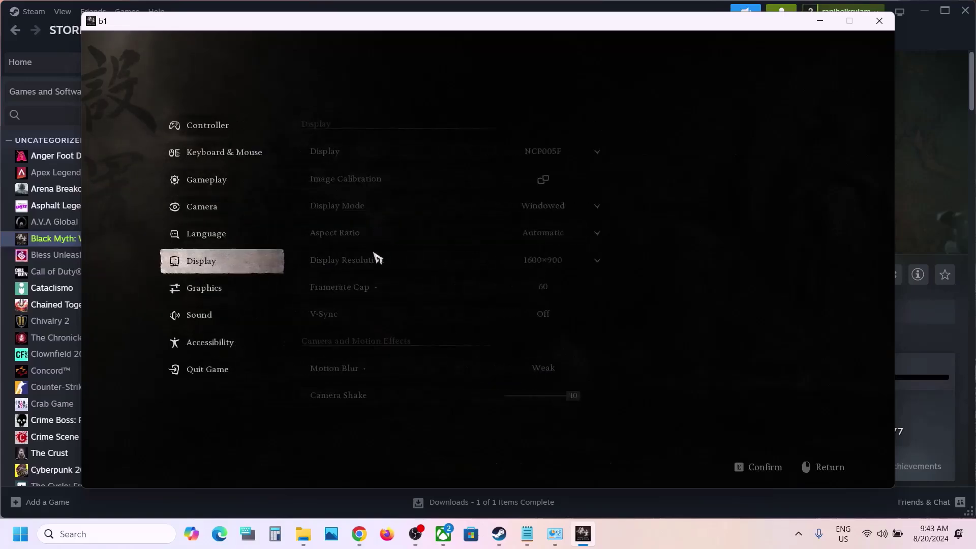
{"action": "right_click", "coordinate": [369, 268]}
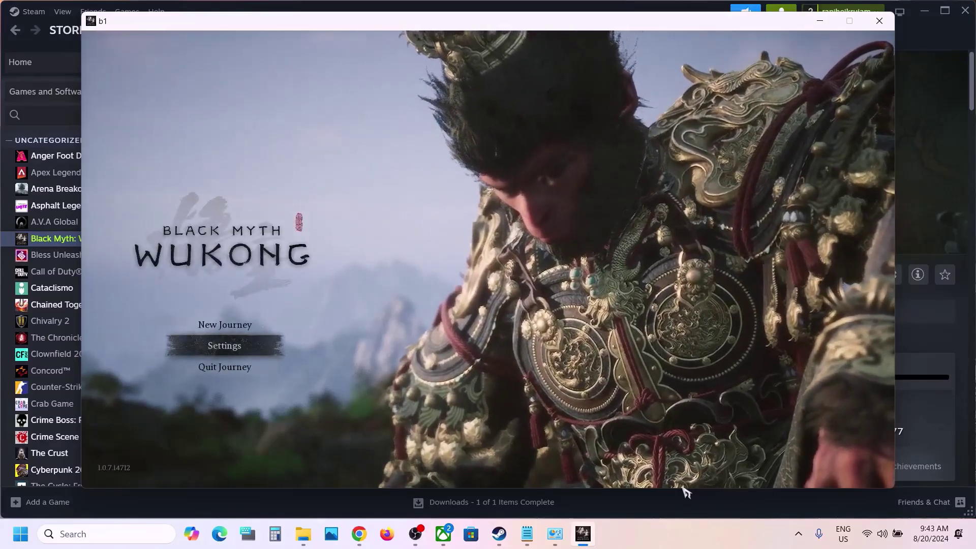
Step: Switch to the Word document and highlight Step 9's instructions on allowing the game exe in third-party antivirus programs and Windows Security
{"action": "left_click", "coordinate": [822, 32]}
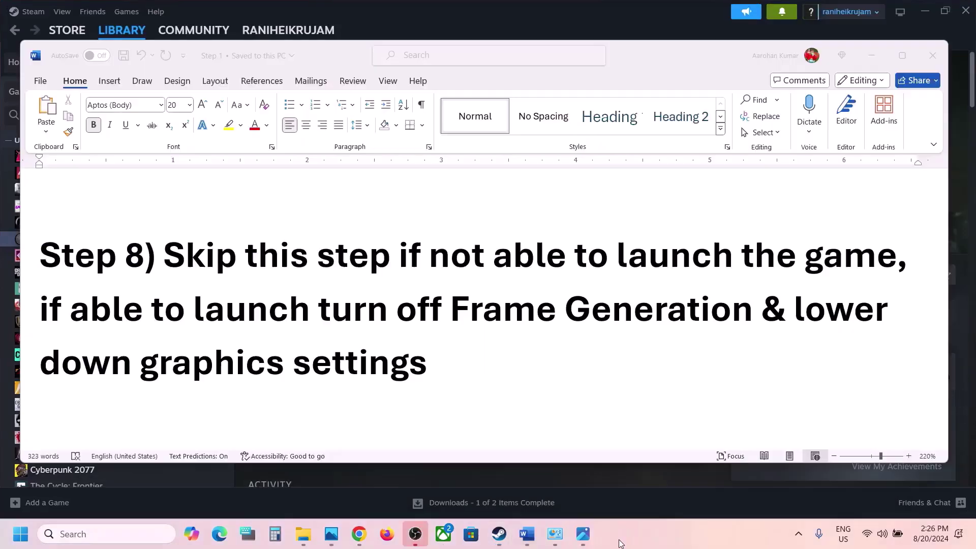
{"action": "scroll", "coordinate": [423, 373], "scroll_direction": "down", "scroll_amount": 7}
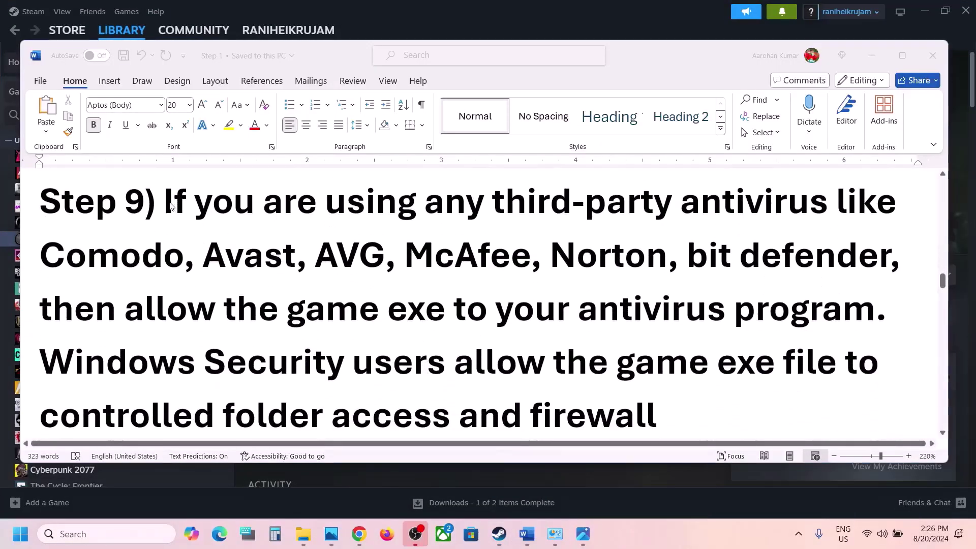
{"action": "left_click", "coordinate": [171, 208]}
{"action": "left_click_drag", "start_coordinate": [169, 207], "coordinate": [439, 268]}
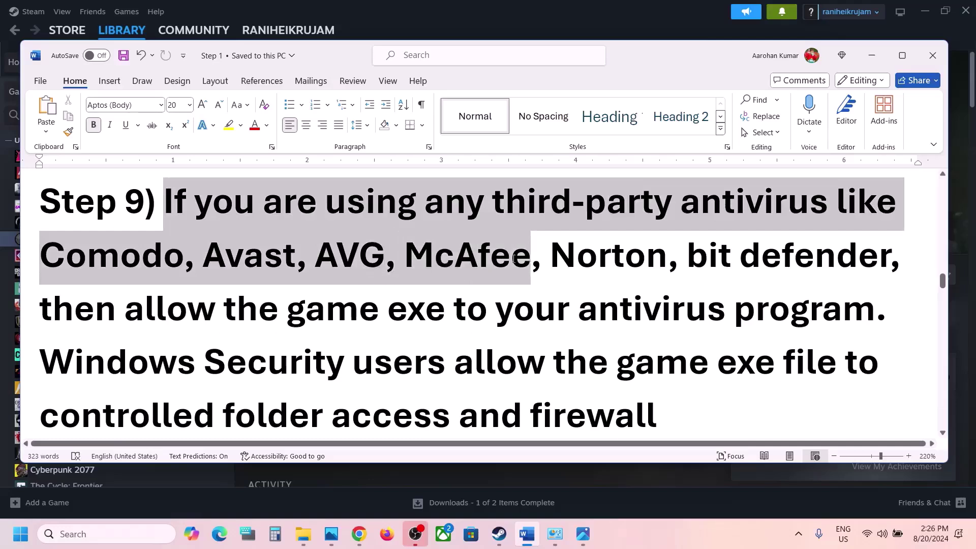
{"action": "left_click_drag", "start_coordinate": [514, 259], "coordinate": [738, 261]}
{"action": "left_click_drag", "start_coordinate": [124, 314], "coordinate": [876, 311]}
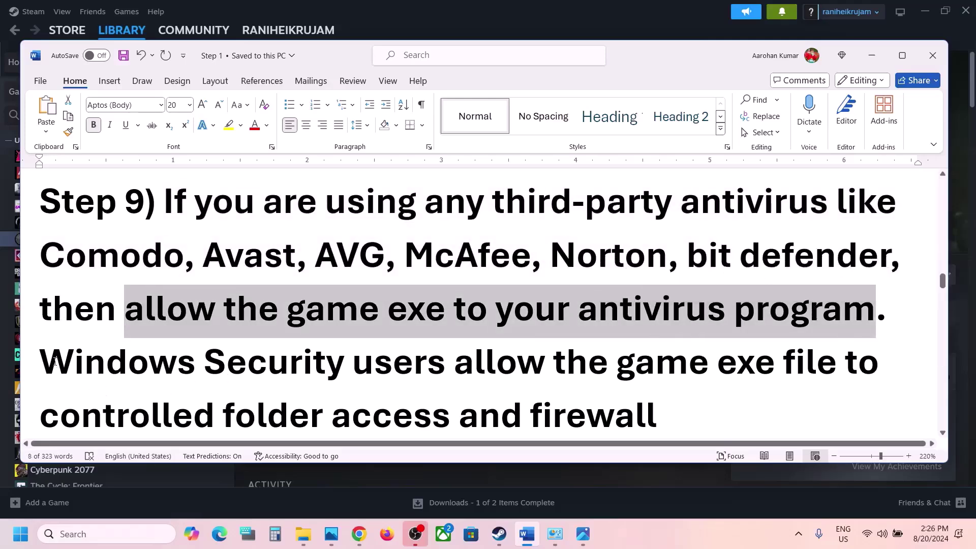
{"action": "left_click_drag", "start_coordinate": [55, 361], "coordinate": [488, 358]}
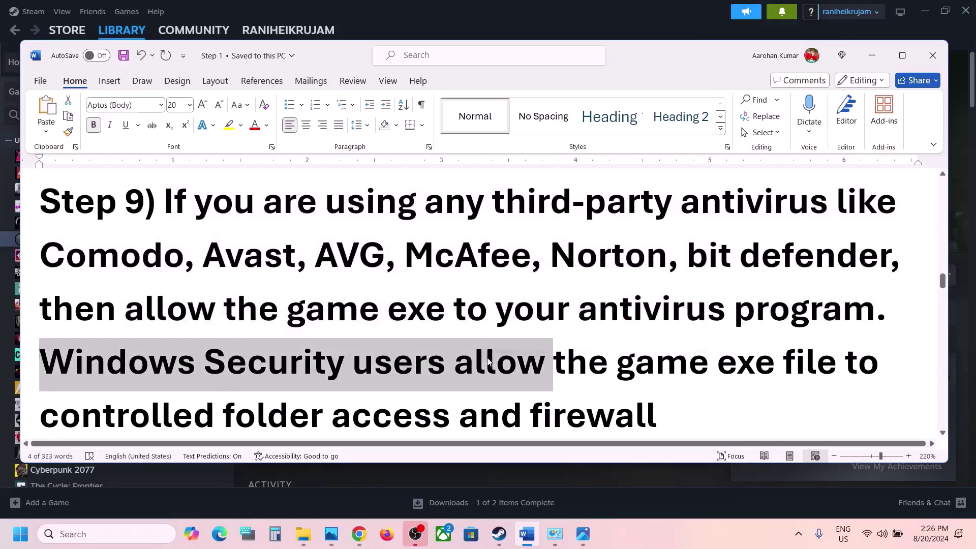
{"action": "left_click", "coordinate": [488, 357]}
Step: Open Windows Security's ransomware protection and go to the list of apps allowed through Controlled folder access
{"action": "key", "text": "super+i"}
{"action": "left_click", "coordinate": [73, 392]}
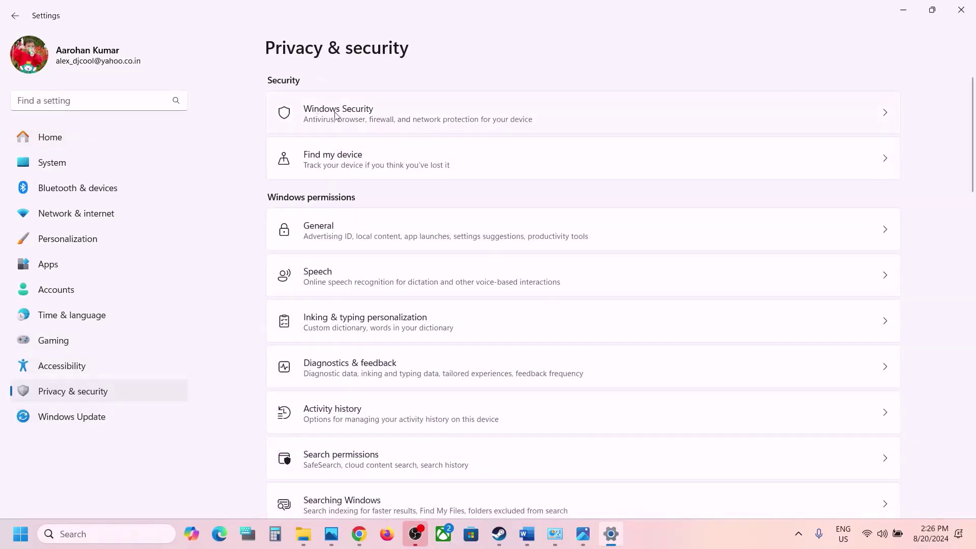
{"action": "left_click", "coordinate": [369, 117]}
{"action": "left_click", "coordinate": [345, 191]}
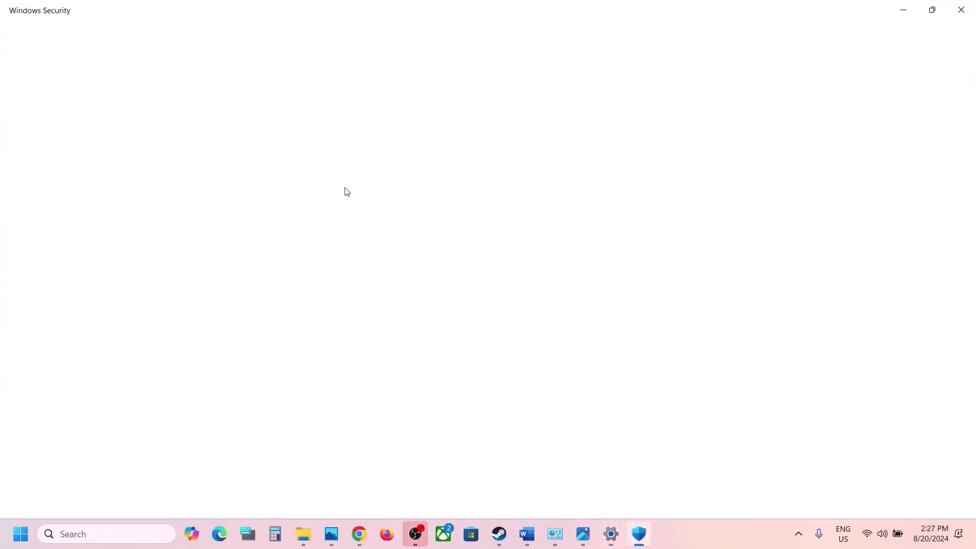
{"action": "scroll", "coordinate": [345, 192], "scroll_direction": "down", "scroll_amount": 5}
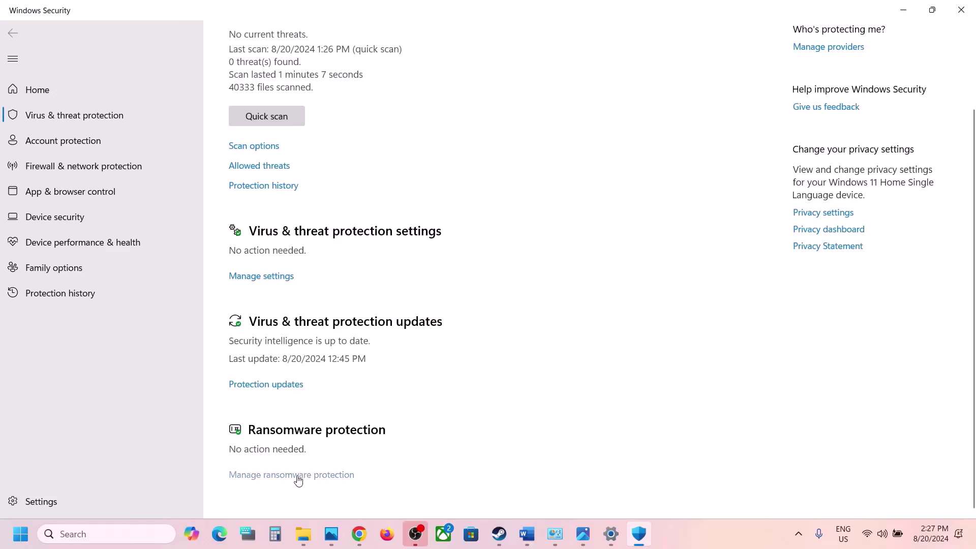
{"action": "left_click", "coordinate": [298, 478]}
{"action": "left_click", "coordinate": [321, 261]}
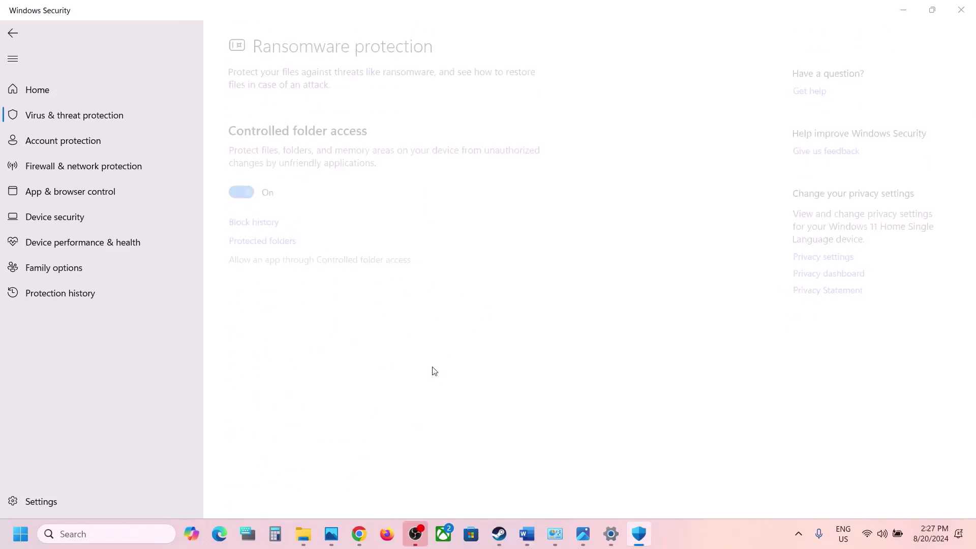
Step: Start adding an allowed app to Controlled folder access and browse to C:\Program Files (x86)\Steam
{"action": "left_click", "coordinate": [292, 153]}
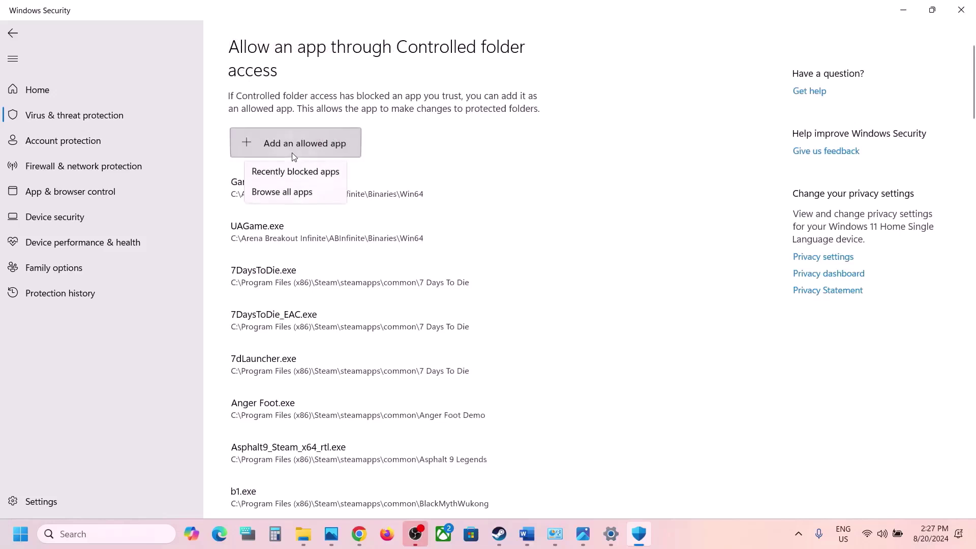
{"action": "left_click", "coordinate": [283, 192]}
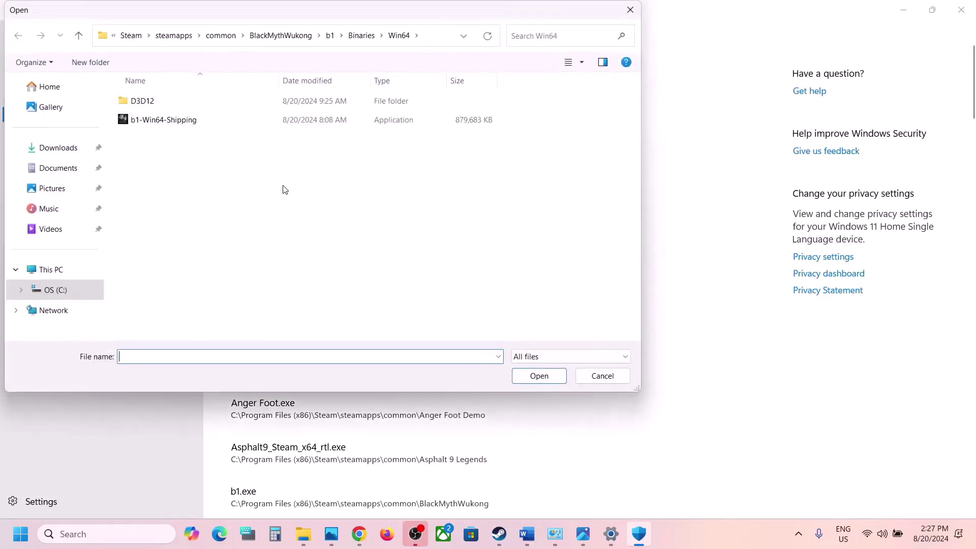
{"action": "left_click", "coordinate": [73, 273]}
{"action": "double_click", "coordinate": [209, 118]}
{"action": "scroll", "coordinate": [210, 118], "scroll_direction": "down", "scroll_amount": 3}
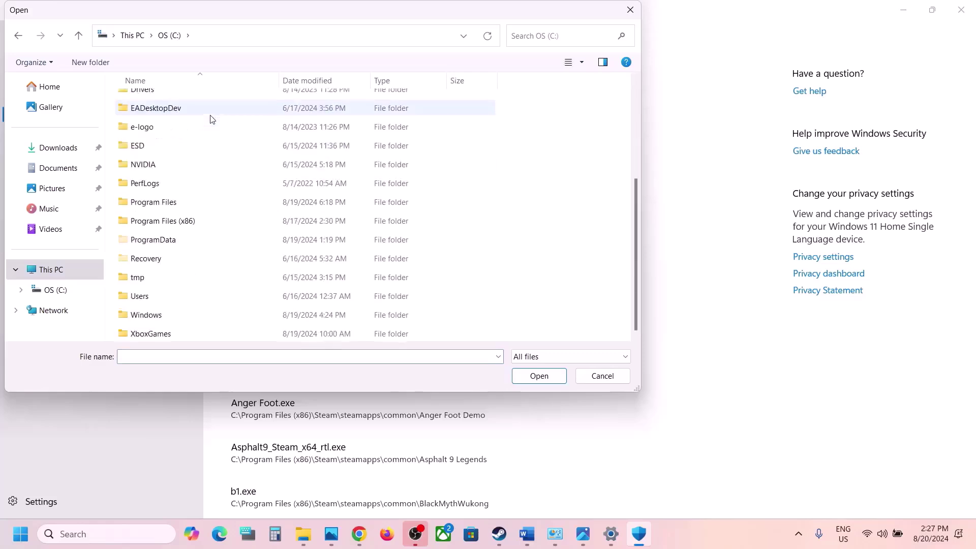
{"action": "double_click", "coordinate": [183, 221]}
{"action": "scroll", "coordinate": [183, 222], "scroll_direction": "down", "scroll_amount": 6}
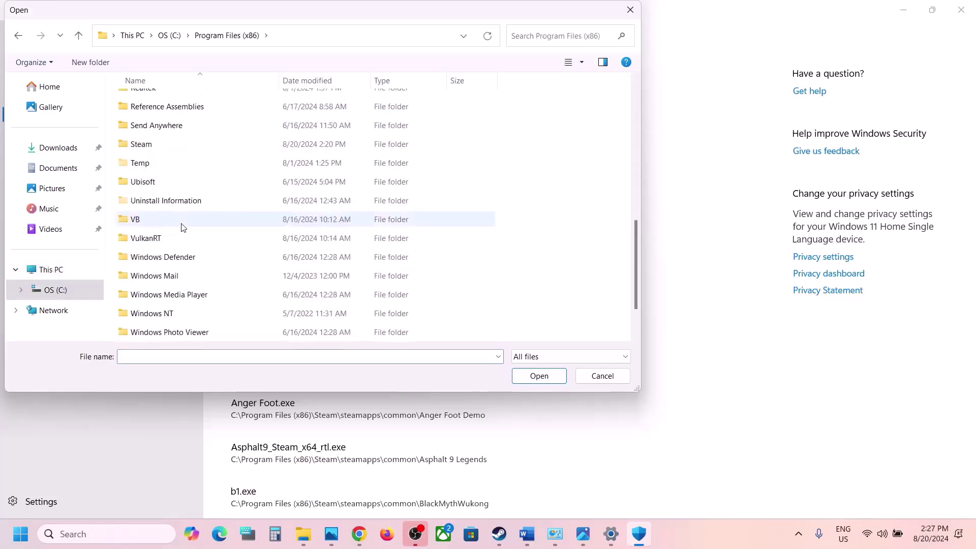
{"action": "double_click", "coordinate": [153, 144]}
Step: Allow the b1 application from the steamapps\common\BlackMythWukong folder through Controlled folder access
{"action": "scroll", "coordinate": [157, 153], "scroll_direction": "down", "scroll_amount": 2}
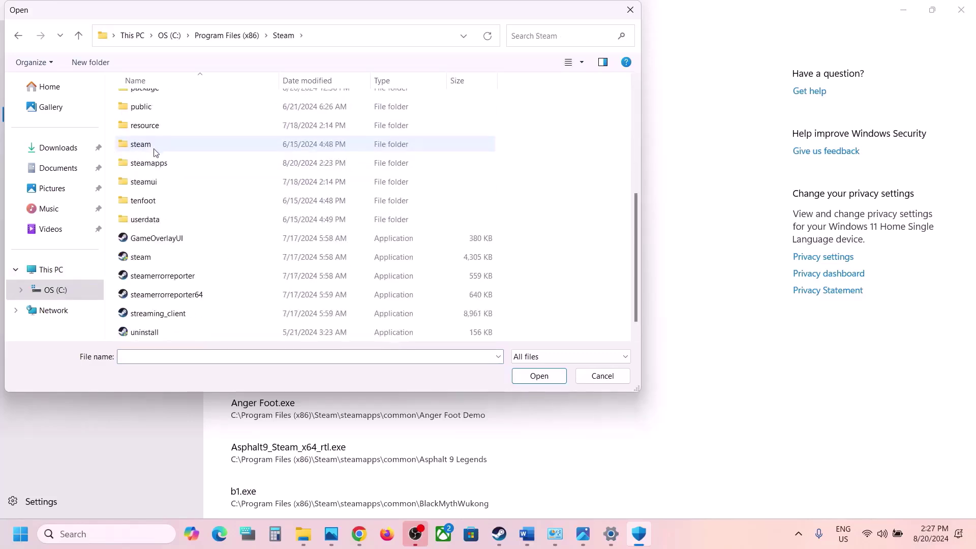
{"action": "left_click", "coordinate": [155, 164]}
{"action": "double_click", "coordinate": [156, 164]}
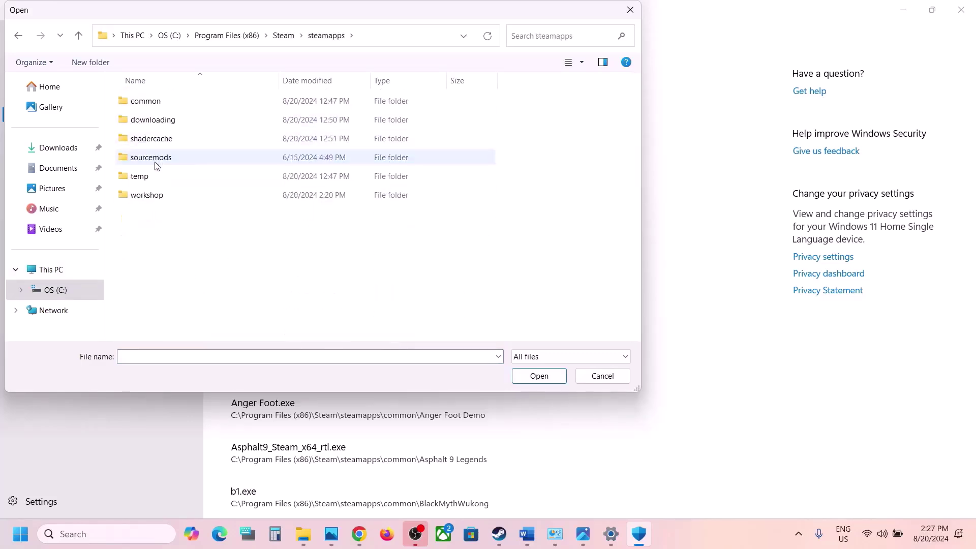
{"action": "double_click", "coordinate": [159, 100]}
{"action": "double_click", "coordinate": [178, 120]}
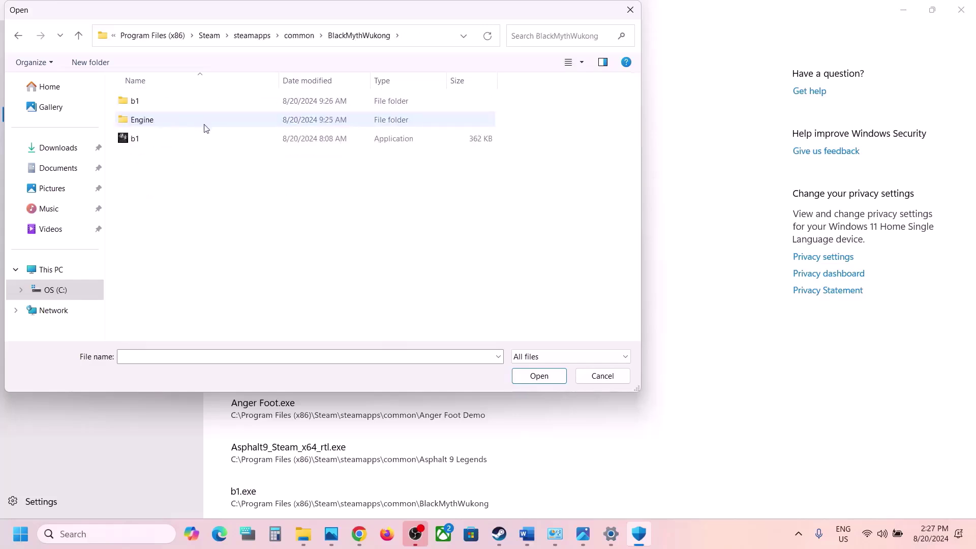
{"action": "left_click", "coordinate": [158, 140]}
{"action": "left_click", "coordinate": [539, 376]}
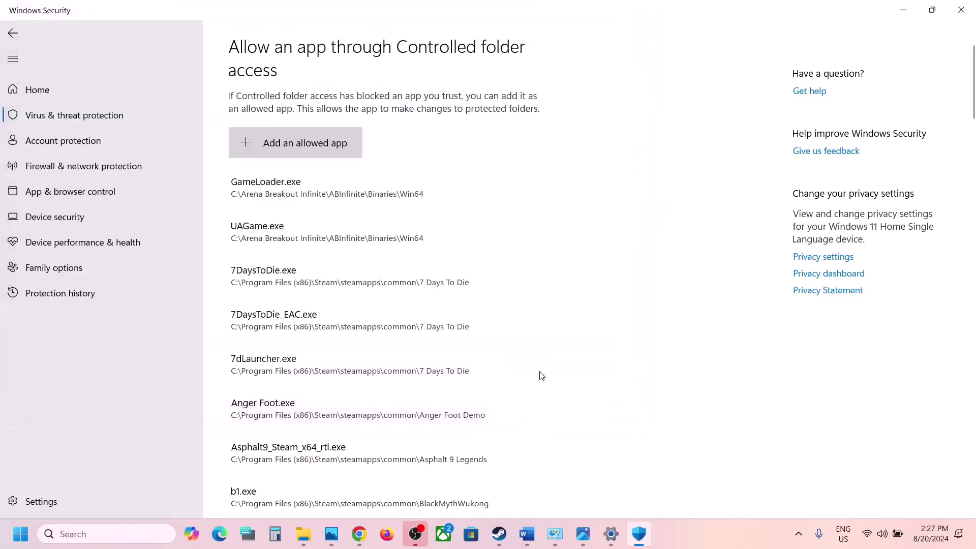
Step: Also allow b1-Win64-Shipping from BlackMythWukong\b1\Binaries\Win64 through Controlled folder access
{"action": "left_click", "coordinate": [314, 148]}
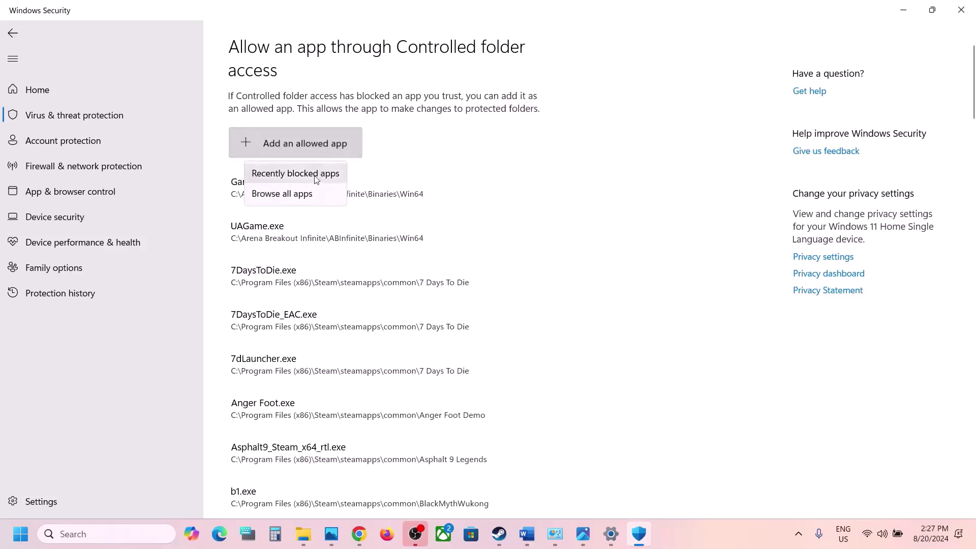
{"action": "left_click", "coordinate": [301, 195]}
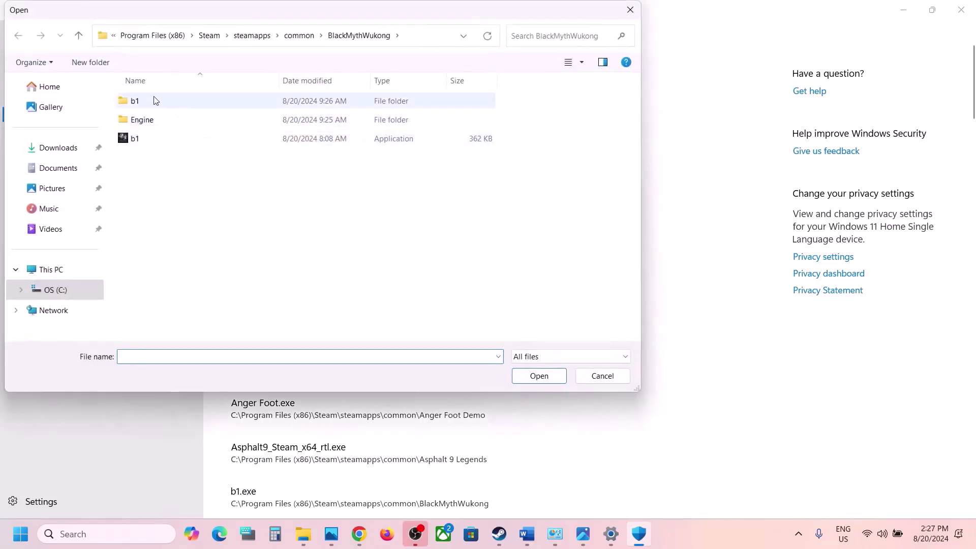
{"action": "double_click", "coordinate": [157, 100]}
{"action": "left_click", "coordinate": [155, 100]}
{"action": "double_click", "coordinate": [155, 100]}
{"action": "double_click", "coordinate": [153, 100]}
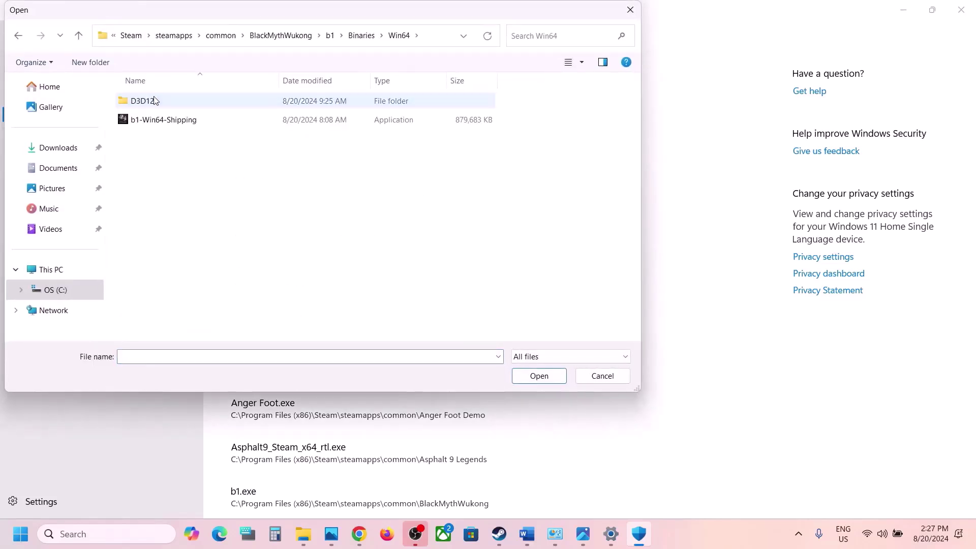
{"action": "left_click", "coordinate": [168, 120]}
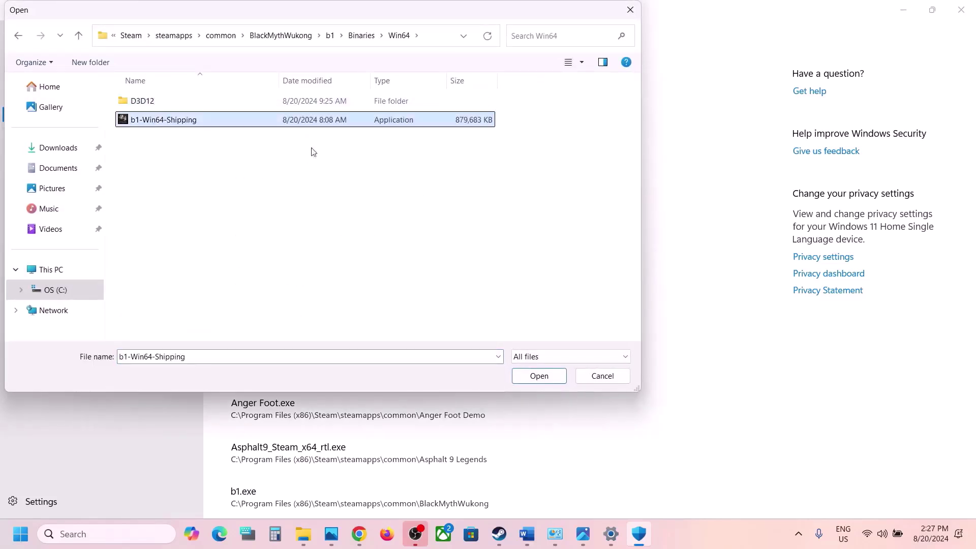
{"action": "left_click", "coordinate": [539, 381]}
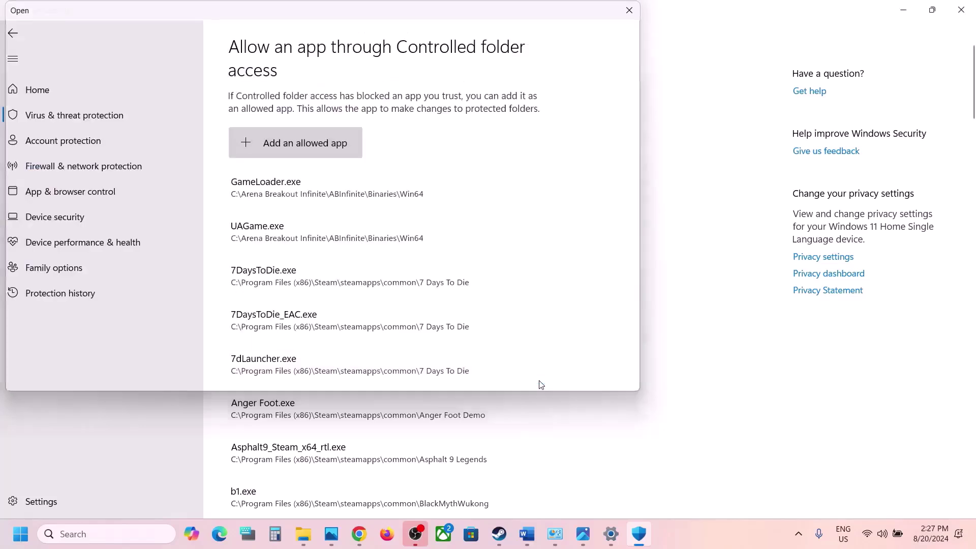
Step: Open Control Panel and go to the list of apps allowed through Windows Defender Firewall
{"action": "left_click", "coordinate": [133, 538]}
{"action": "type", "text": "control"}
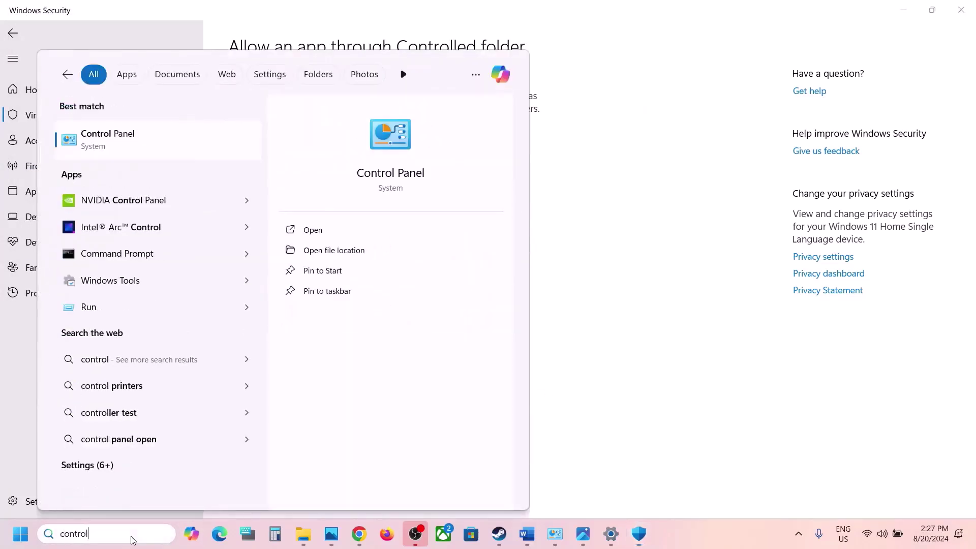
{"action": "key", "text": "Return"}
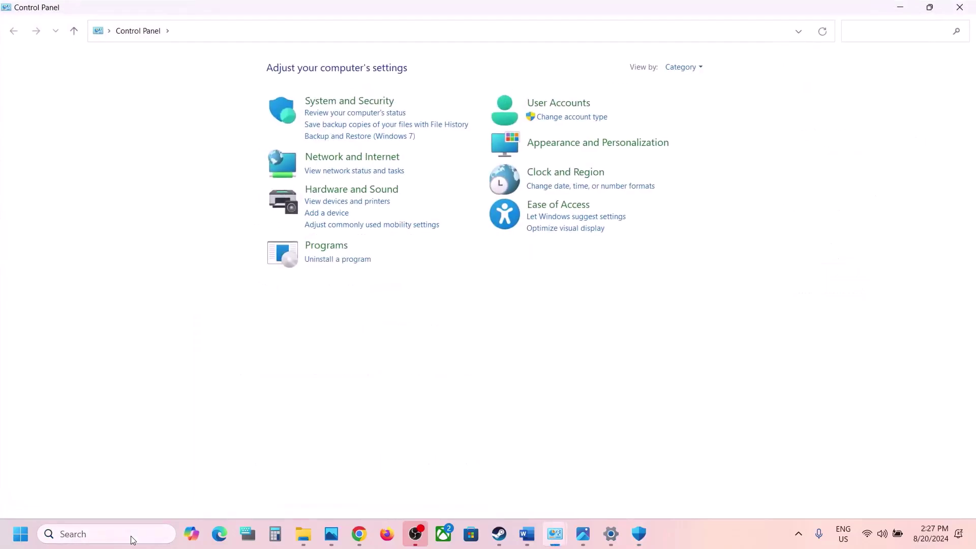
{"action": "left_click", "coordinate": [362, 105]}
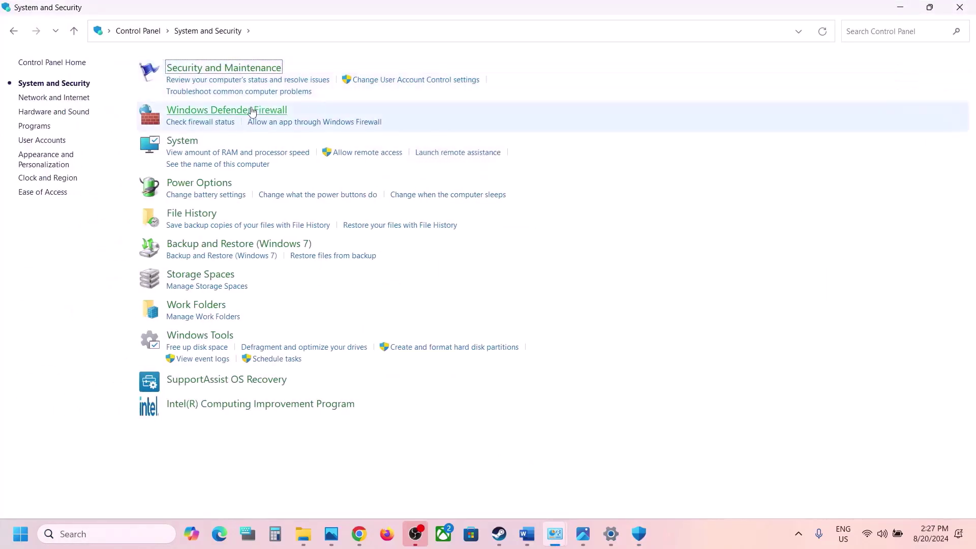
{"action": "left_click", "coordinate": [251, 112]}
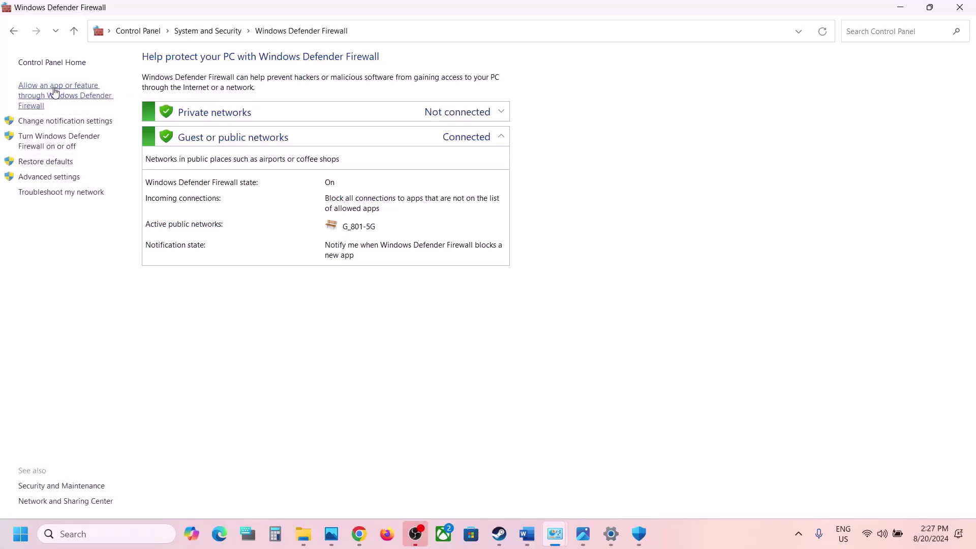
{"action": "left_click", "coordinate": [69, 97]}
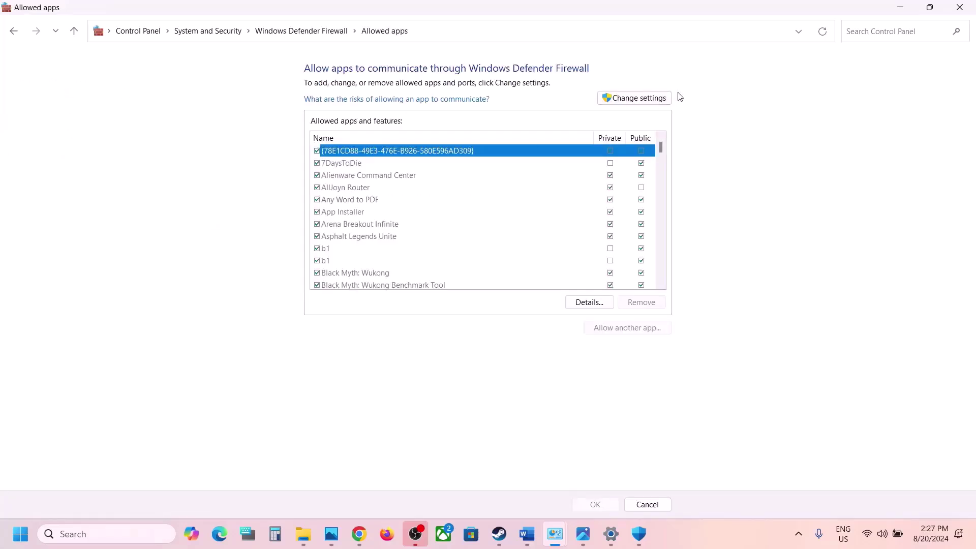
Step: Unlock the firewall's allowed-apps settings and try to add the b1 application from the BlackMythWukong folder
{"action": "left_click", "coordinate": [641, 99]}
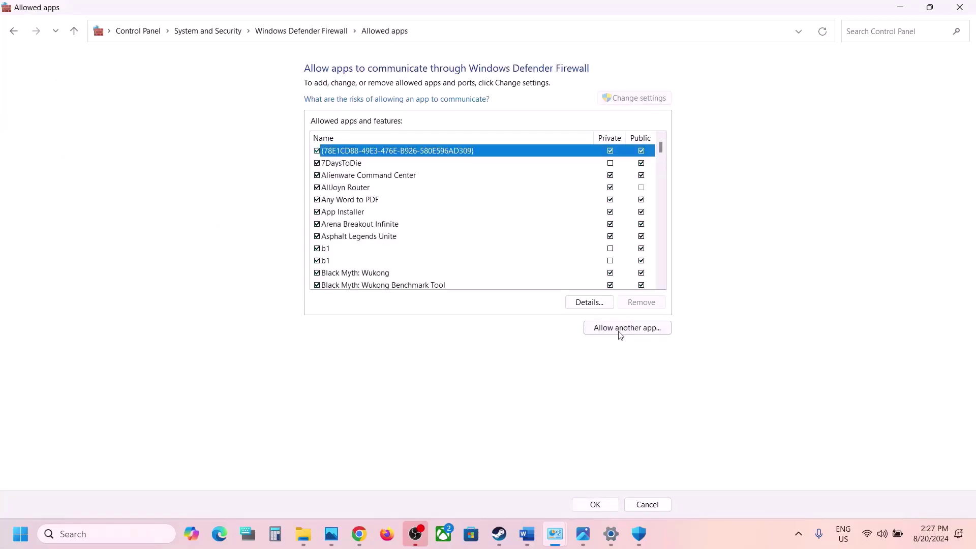
{"action": "left_click", "coordinate": [620, 330]}
{"action": "left_click", "coordinate": [580, 326]}
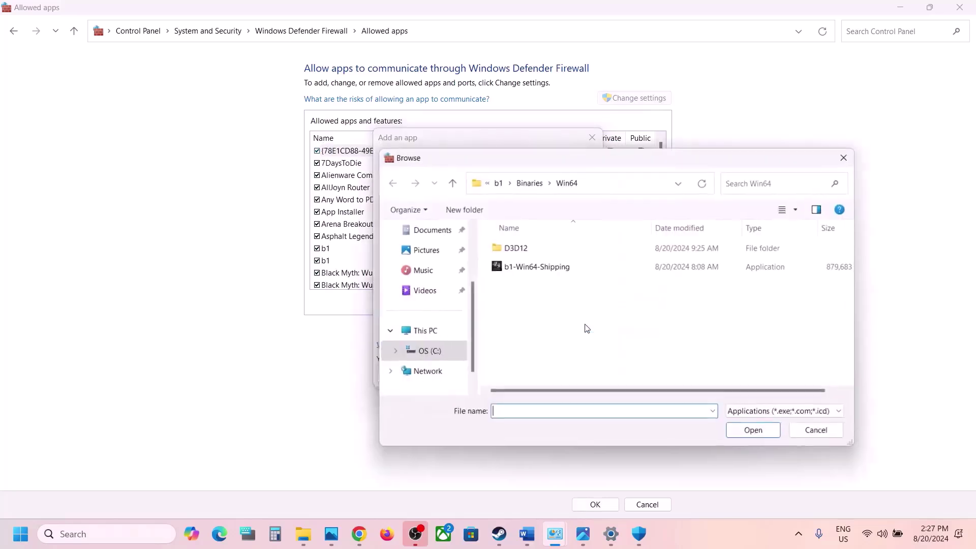
{"action": "left_click", "coordinate": [499, 184]}
{"action": "left_click", "coordinate": [506, 183]}
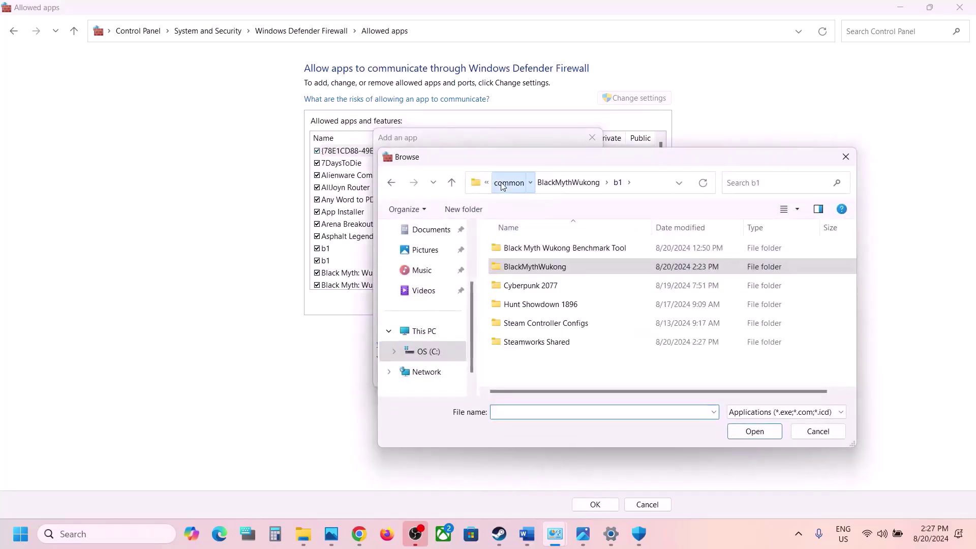
{"action": "double_click", "coordinate": [524, 266]}
{"action": "left_click", "coordinate": [525, 286]}
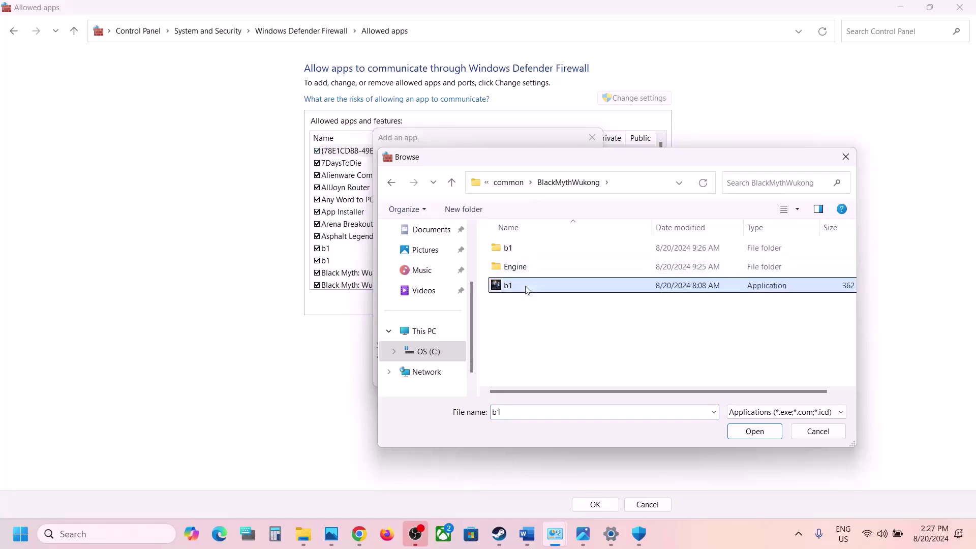
{"action": "left_click", "coordinate": [771, 440]}
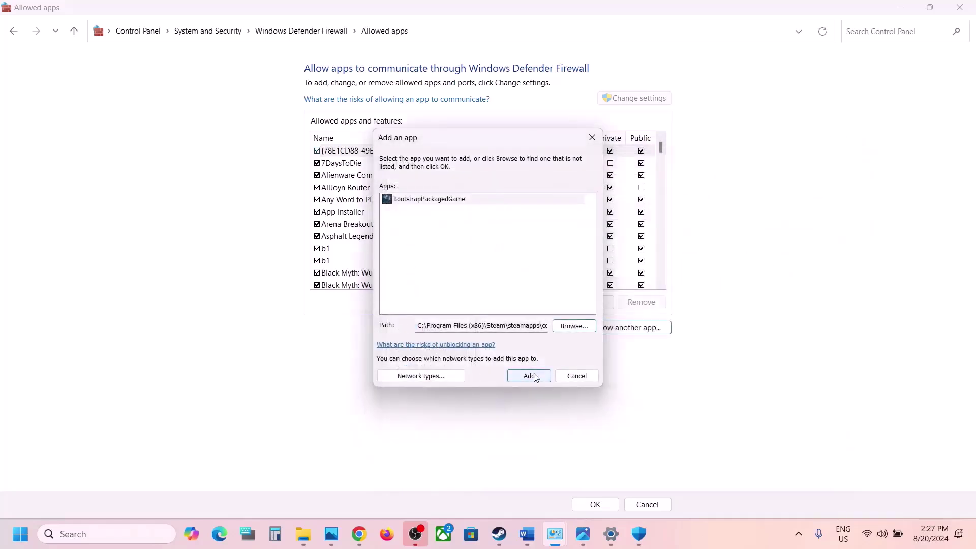
{"action": "left_click", "coordinate": [535, 377]}
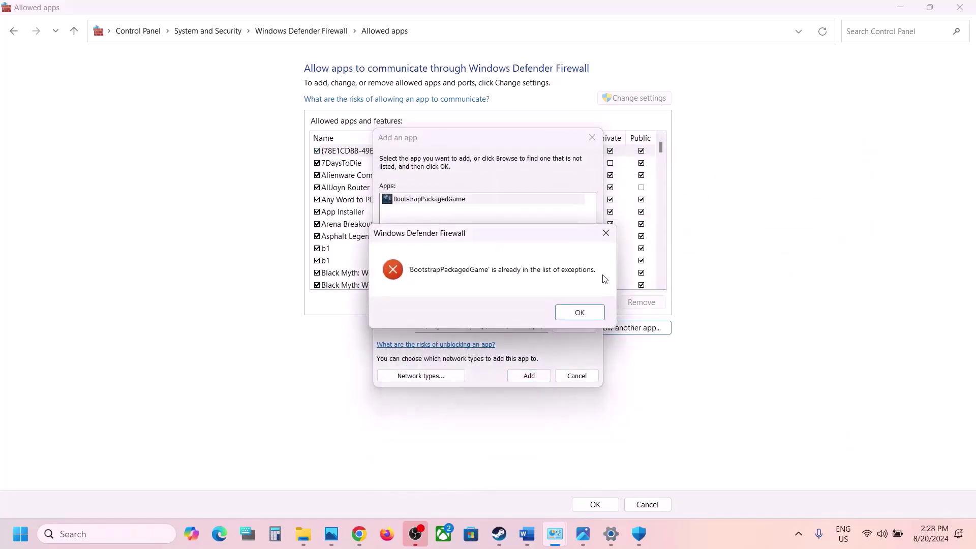
{"action": "left_click", "coordinate": [568, 311]}
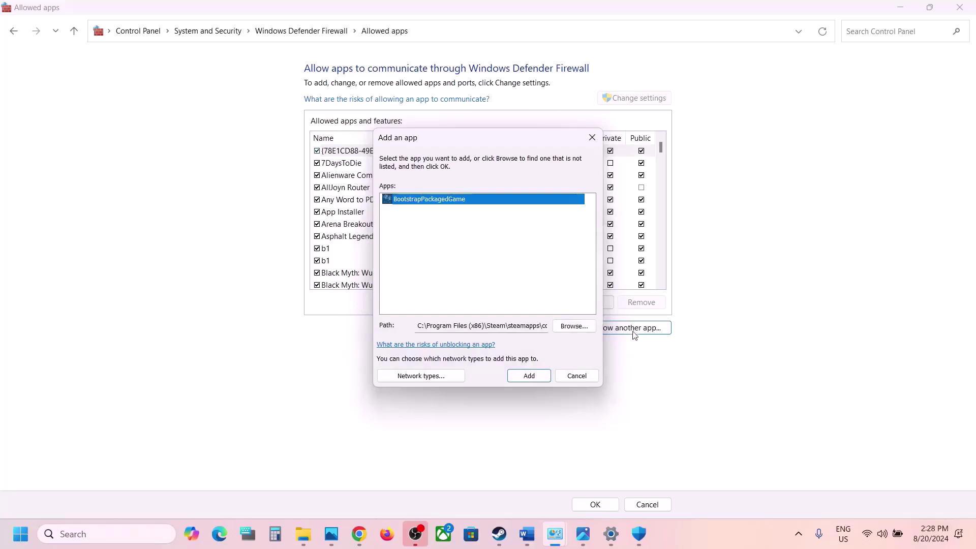
Step: Try to add b1-Win64-Shipping from BlackMythWukong\b1\Binaries\Win64 to the firewall's allowed apps, and leave the Add an app dialog
{"action": "left_click", "coordinate": [573, 326]}
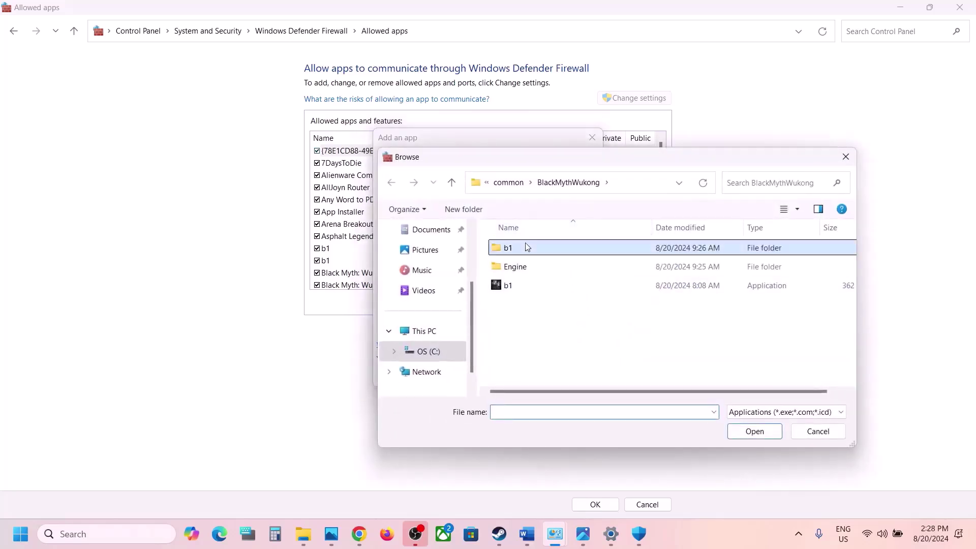
{"action": "double_click", "coordinate": [527, 247]}
{"action": "double_click", "coordinate": [525, 248]}
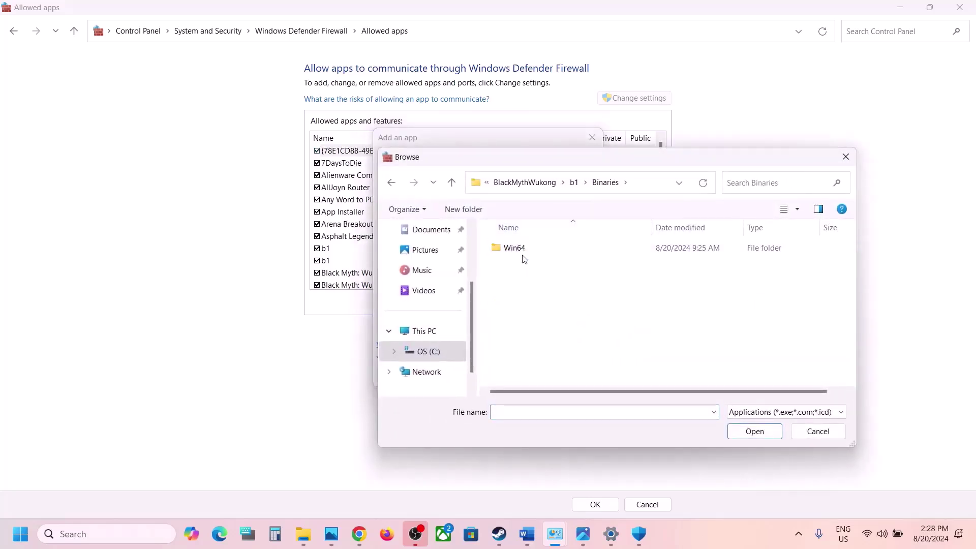
{"action": "double_click", "coordinate": [524, 249]}
{"action": "left_click", "coordinate": [538, 265]}
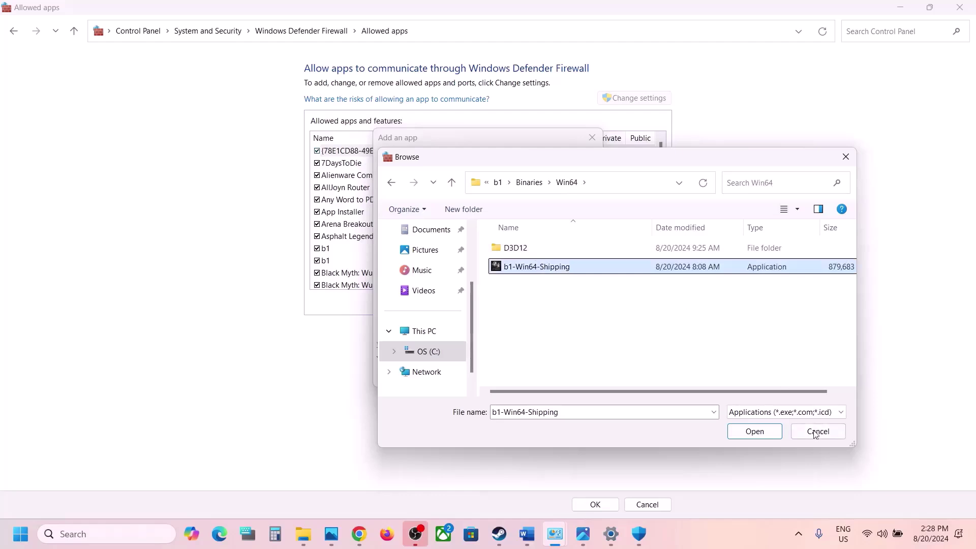
{"action": "left_click", "coordinate": [754, 432]}
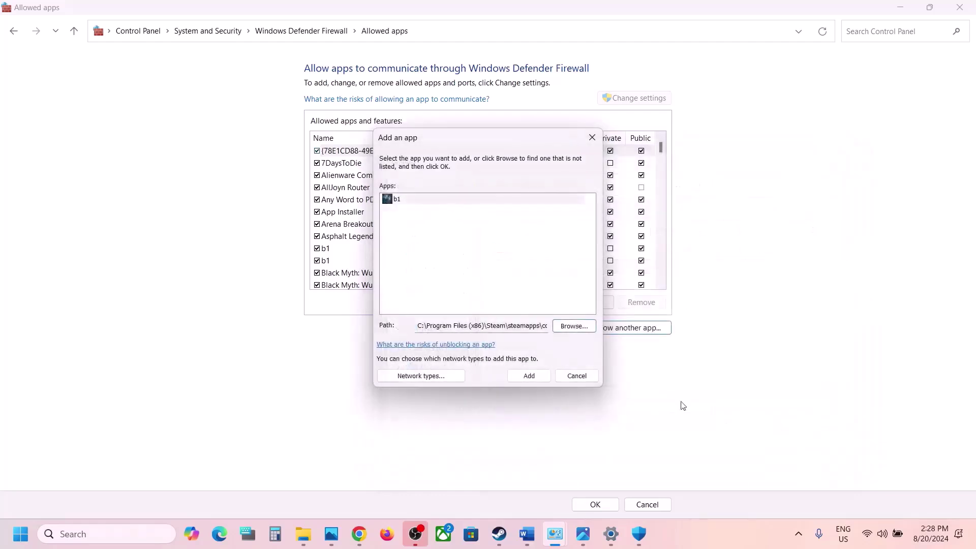
{"action": "left_click", "coordinate": [528, 376]}
{"action": "left_click", "coordinate": [560, 313]}
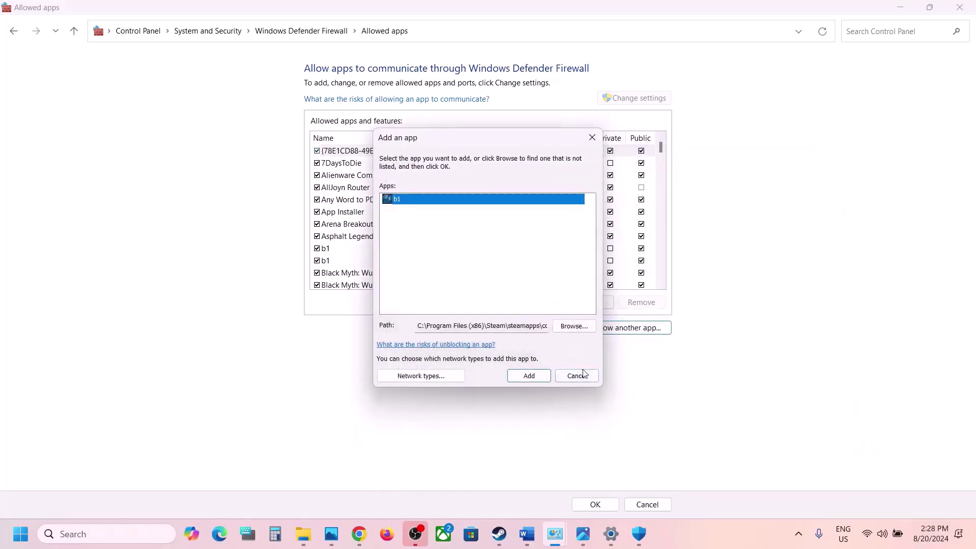
{"action": "left_click", "coordinate": [583, 375]}
Step: Check the b1 and Black Myth: Wukong entries in the firewall's allowed apps, and close the Control Panel and Windows Security windows
{"action": "left_click", "coordinate": [375, 275]}
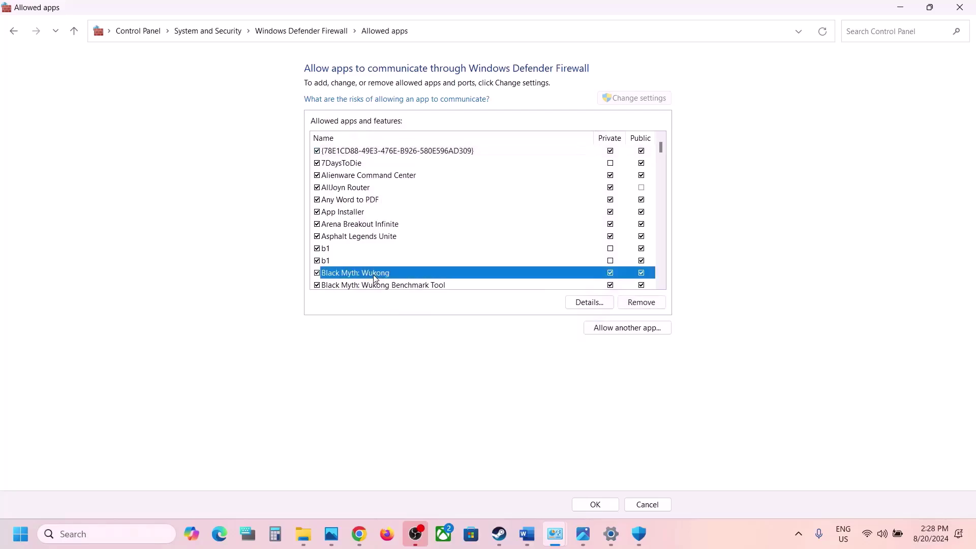
{"action": "left_click", "coordinate": [321, 261]}
{"action": "left_click", "coordinate": [344, 275]}
{"action": "left_click", "coordinate": [962, 7]}
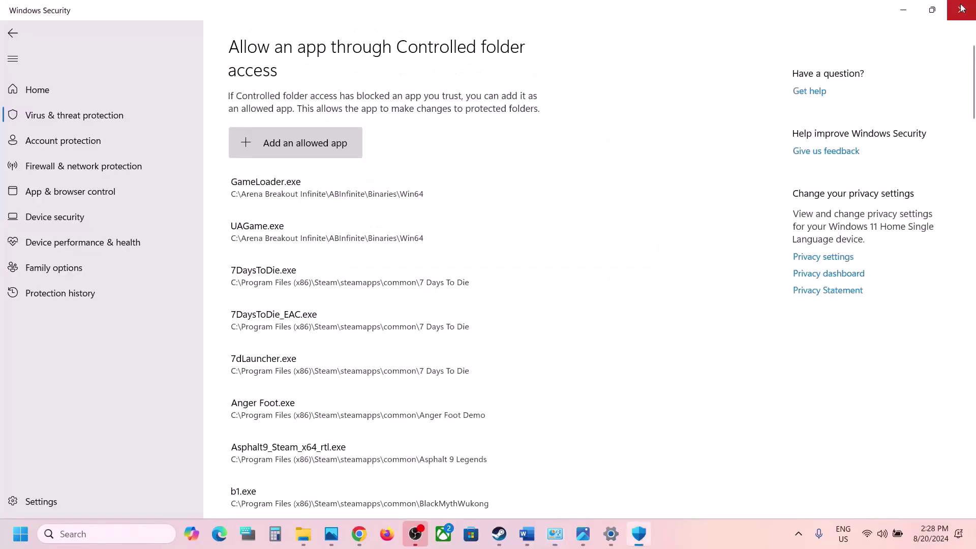
{"action": "left_click", "coordinate": [962, 7]}
{"action": "left_click", "coordinate": [963, 7]}
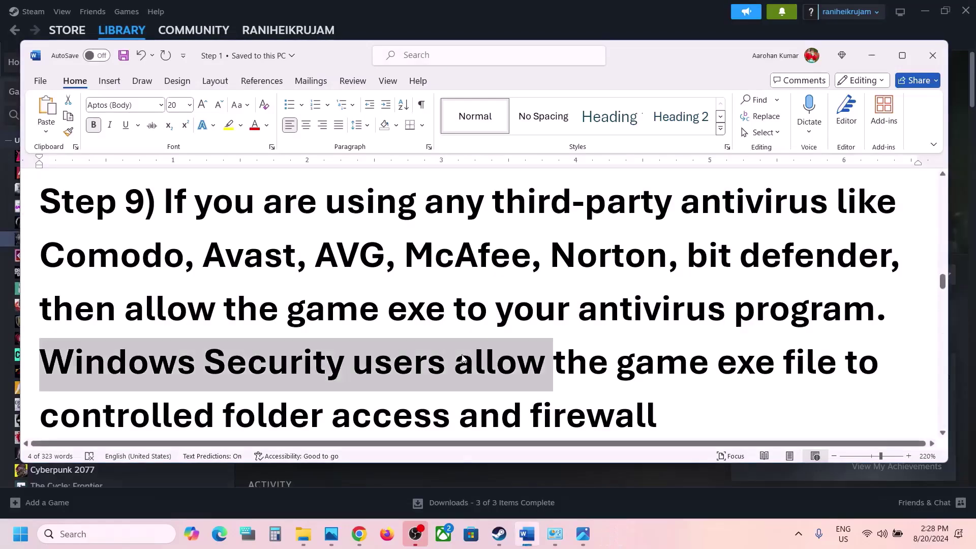
Step: Go to Step 10 in the Word document and highlight its instruction on performing a clean installation of the graphics driver
{"action": "scroll", "coordinate": [459, 353], "scroll_direction": "down", "scroll_amount": 5}
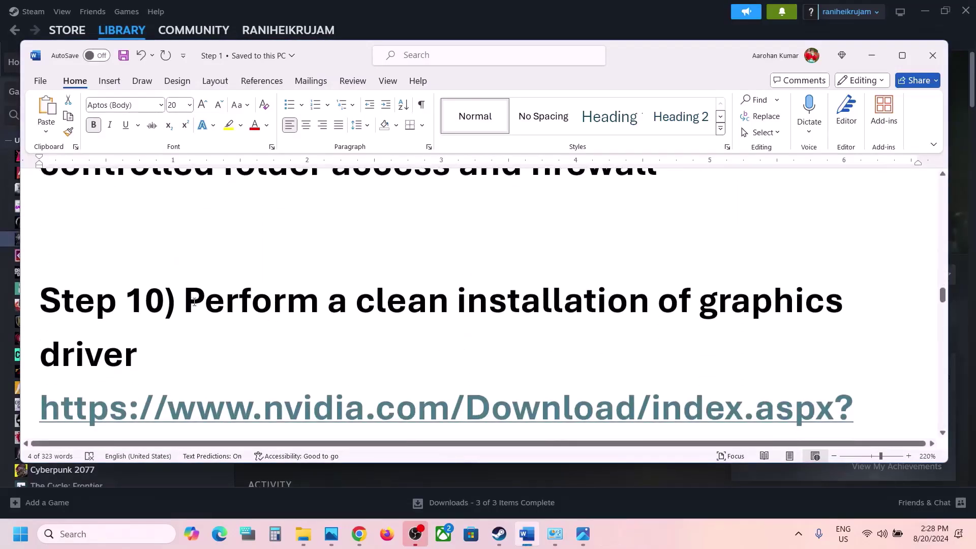
{"action": "left_click_drag", "start_coordinate": [188, 298], "coordinate": [322, 344]}
{"action": "scroll", "coordinate": [322, 344], "scroll_direction": "down", "scroll_amount": 1}
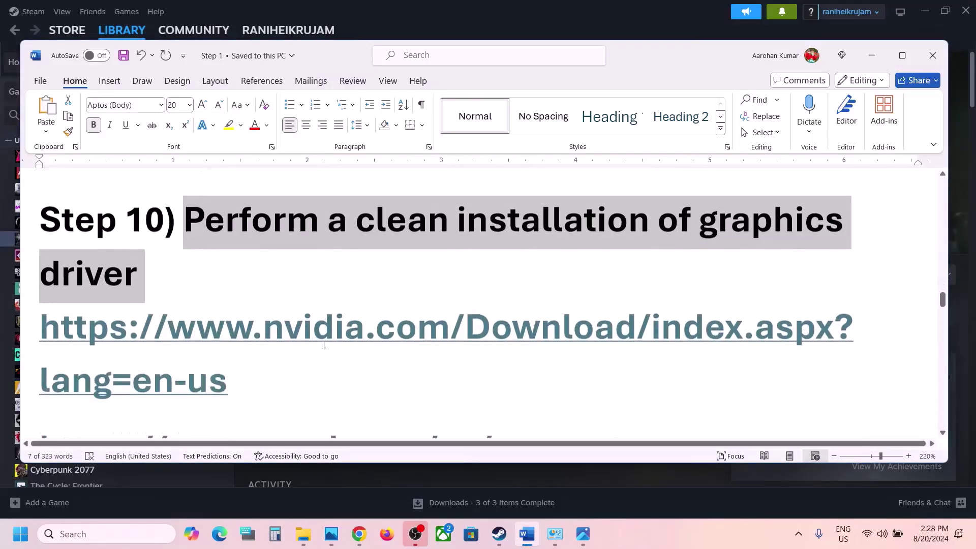
Step: Highlight the NVIDIA and AMD driver download links under Step 10 in the Word document
{"action": "left_click_drag", "start_coordinate": [264, 385], "coordinate": [41, 325]}
{"action": "scroll", "coordinate": [655, 340], "scroll_direction": "down", "scroll_amount": 2}
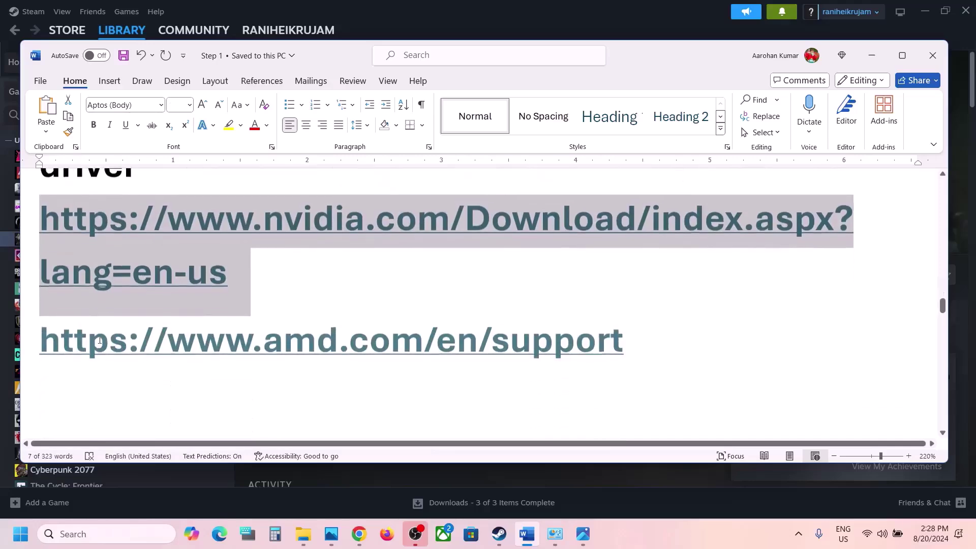
{"action": "left_click_drag", "start_coordinate": [654, 339], "coordinate": [40, 335]}
{"action": "scroll", "coordinate": [325, 305], "scroll_direction": "up", "scroll_amount": 2}
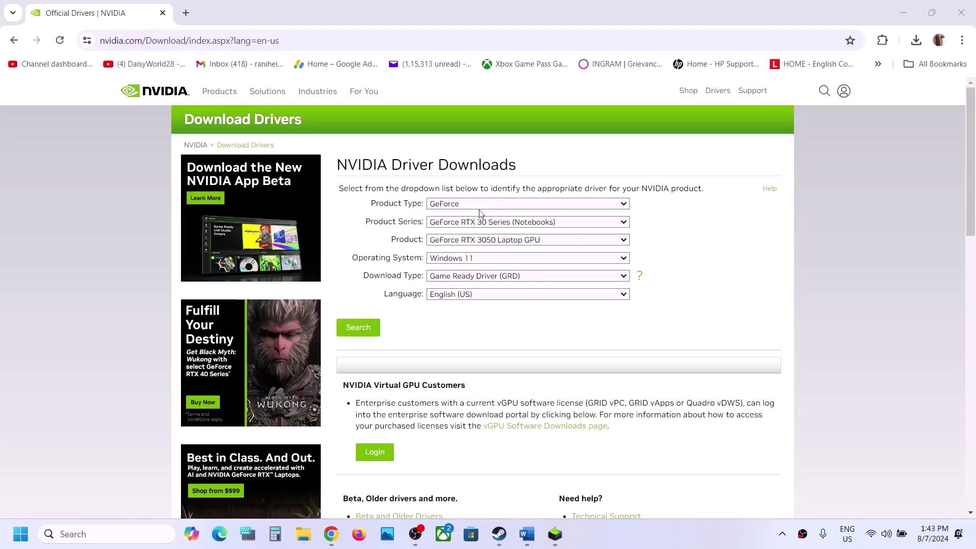
Step: On NVIDIA's driver page, choose product type GeForce, series GeForce RTX 30 Series (Notebooks) and product GeForce RTX 3050 Laptop GPU
{"action": "left_click", "coordinate": [466, 204]}
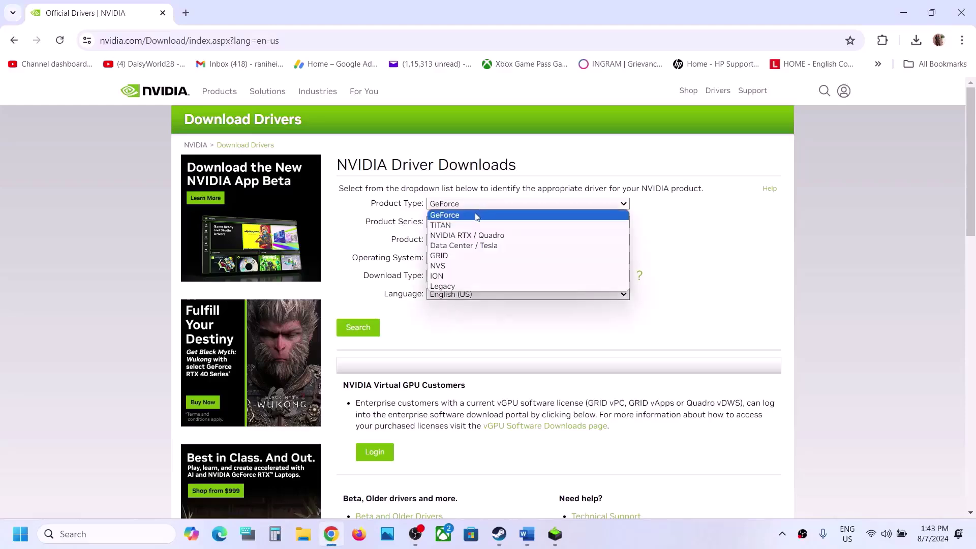
{"action": "left_click", "coordinate": [476, 215]}
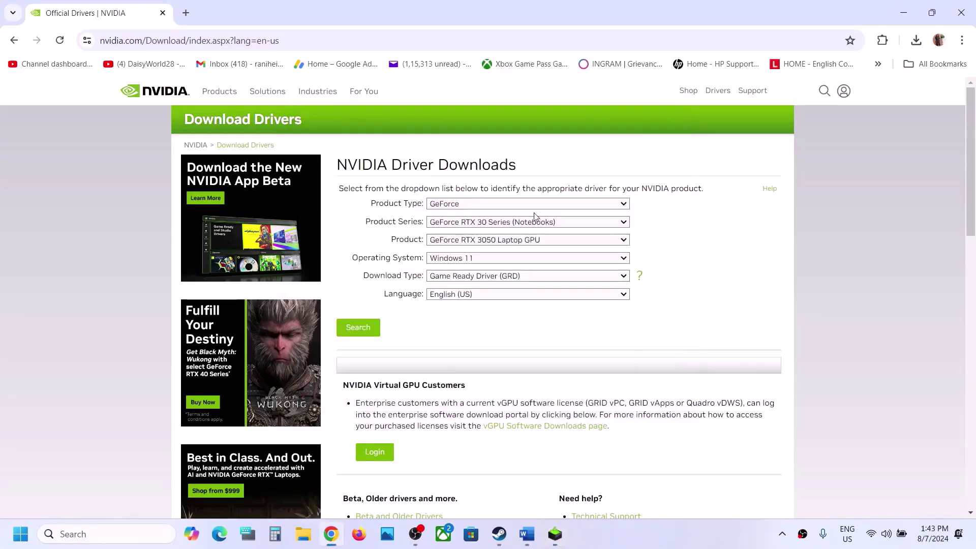
{"action": "left_click", "coordinate": [482, 206]}
{"action": "left_click", "coordinate": [715, 240]}
{"action": "left_click", "coordinate": [542, 223]}
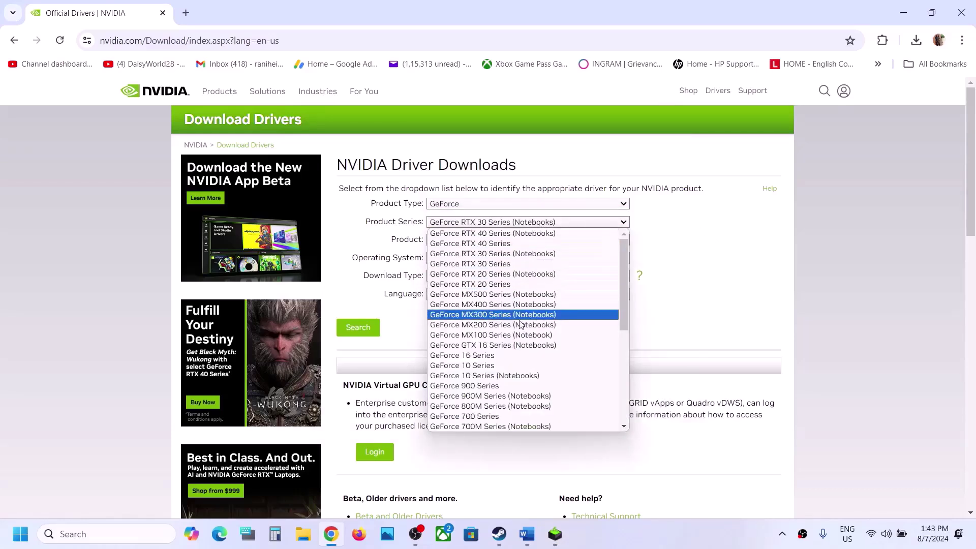
{"action": "left_click", "coordinate": [520, 255]}
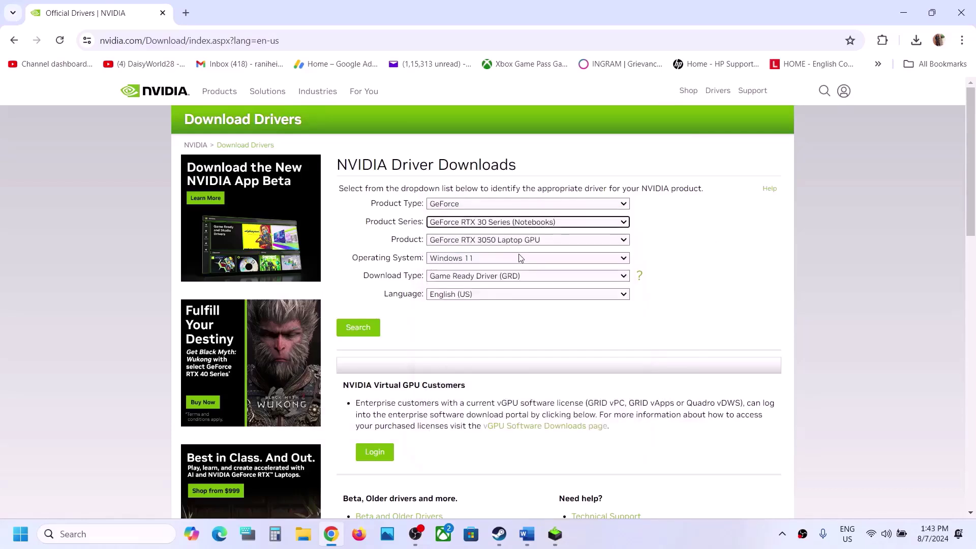
{"action": "left_click", "coordinate": [527, 241]}
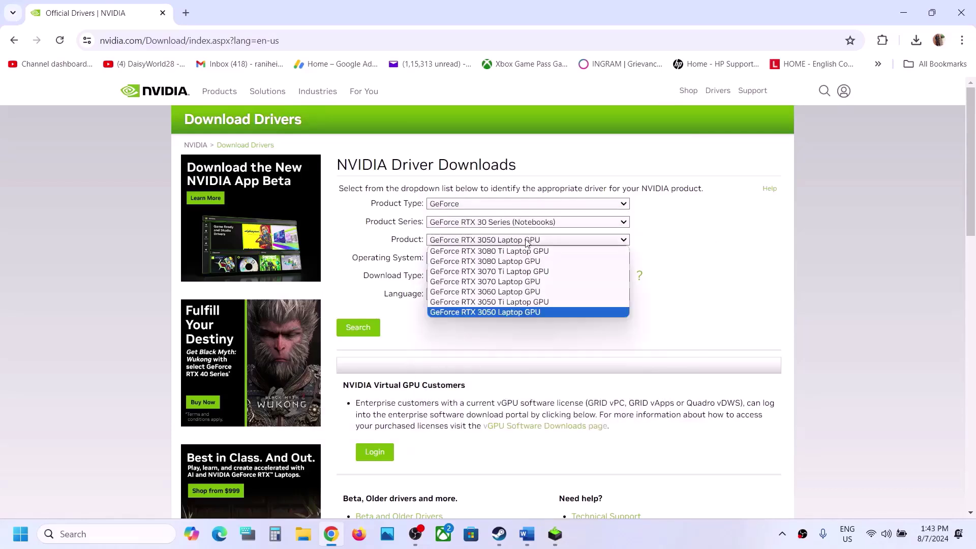
{"action": "left_click", "coordinate": [517, 315]}
Step: Choose Windows 11 as the operating system, search for the matching driver and proceed to its download page
{"action": "left_click", "coordinate": [477, 260]}
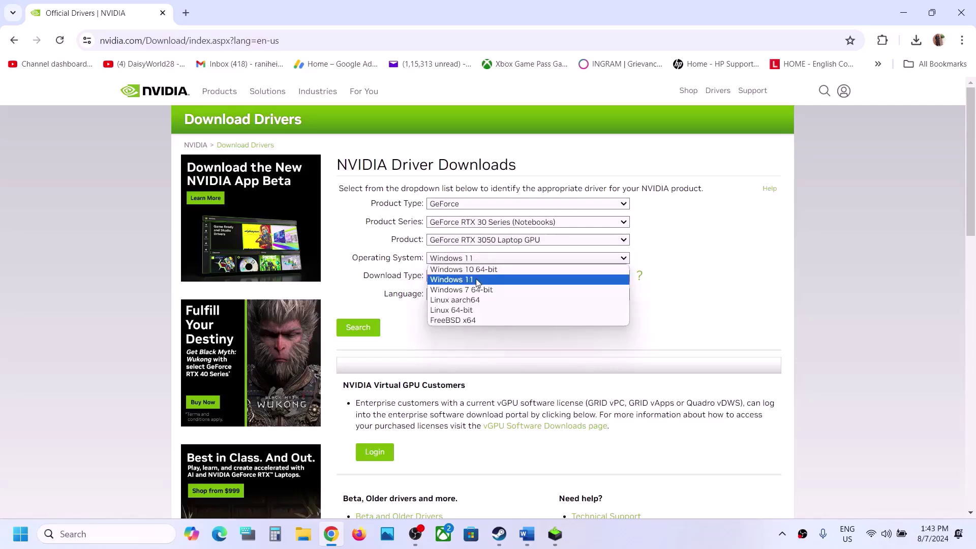
{"action": "left_click", "coordinate": [478, 281]}
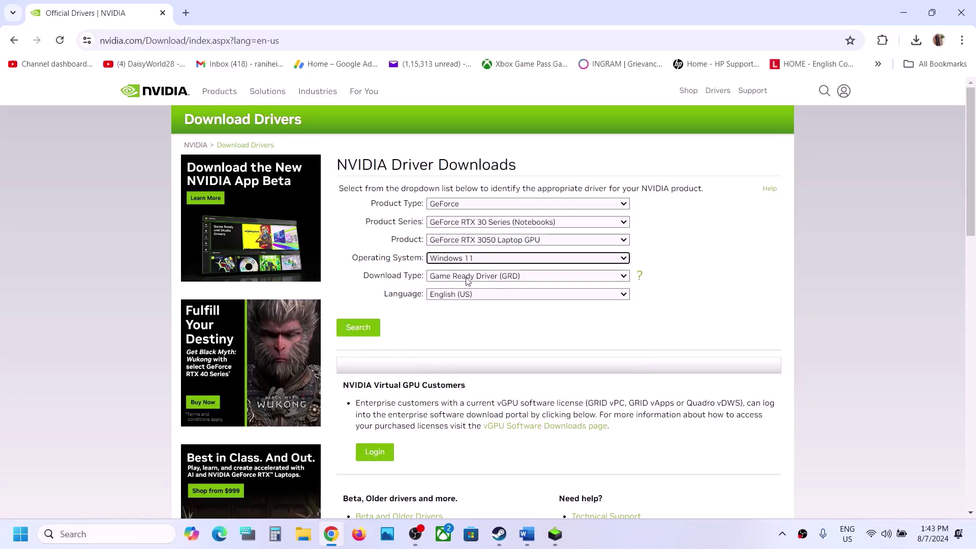
{"action": "left_click", "coordinate": [370, 327]}
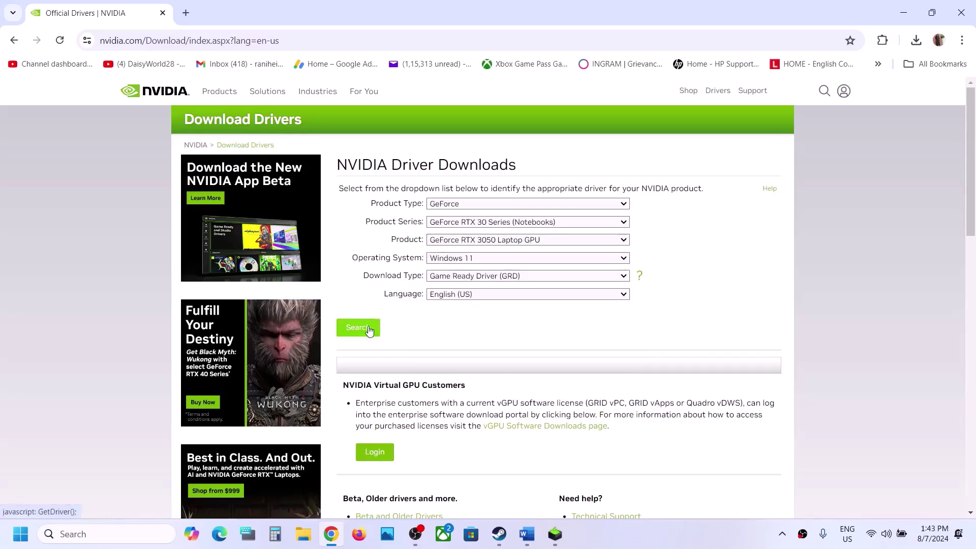
{"action": "left_click", "coordinate": [368, 266]}
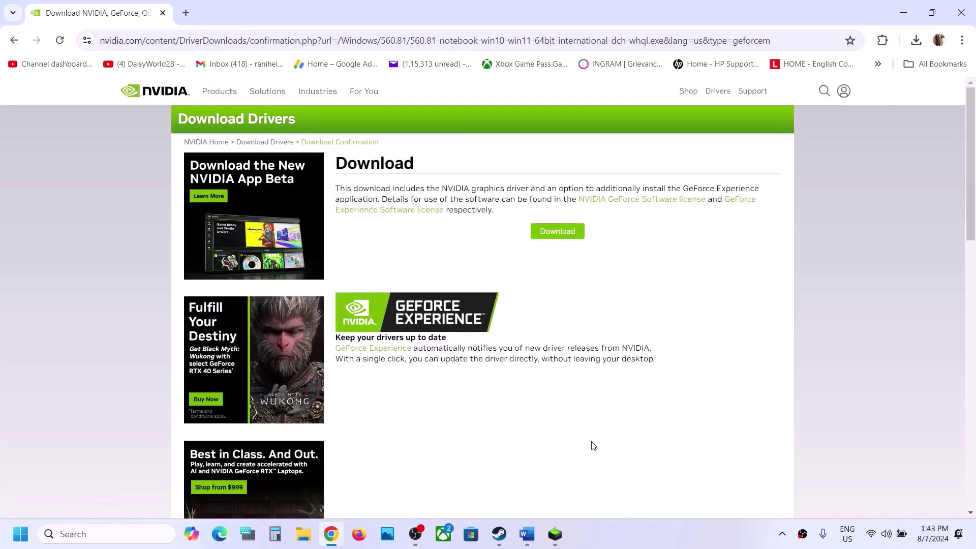
Step: In the NVIDIA Installer, accept the license for the driver with GeForce Experience and start a Custom (Advanced) clean installation
{"action": "left_click", "coordinate": [555, 520]}
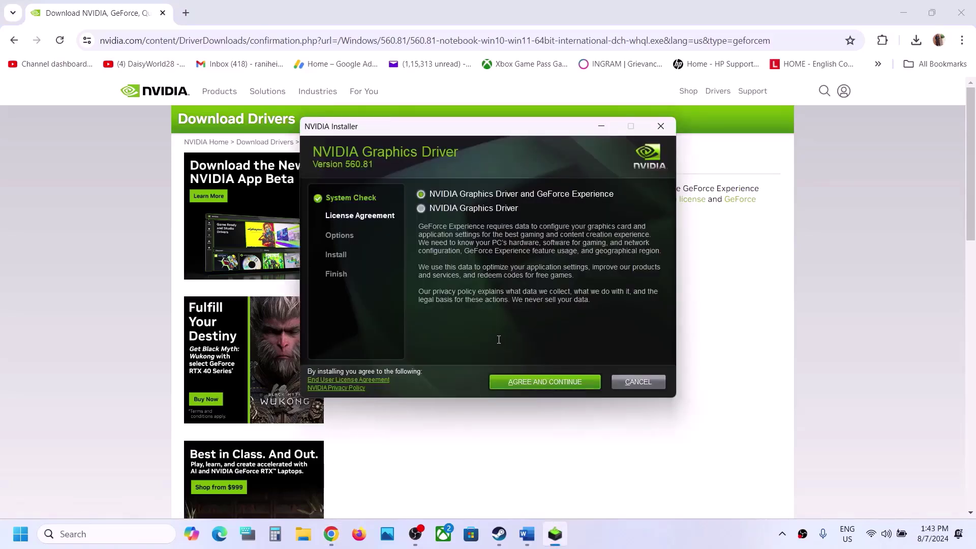
{"action": "left_click", "coordinate": [554, 381]}
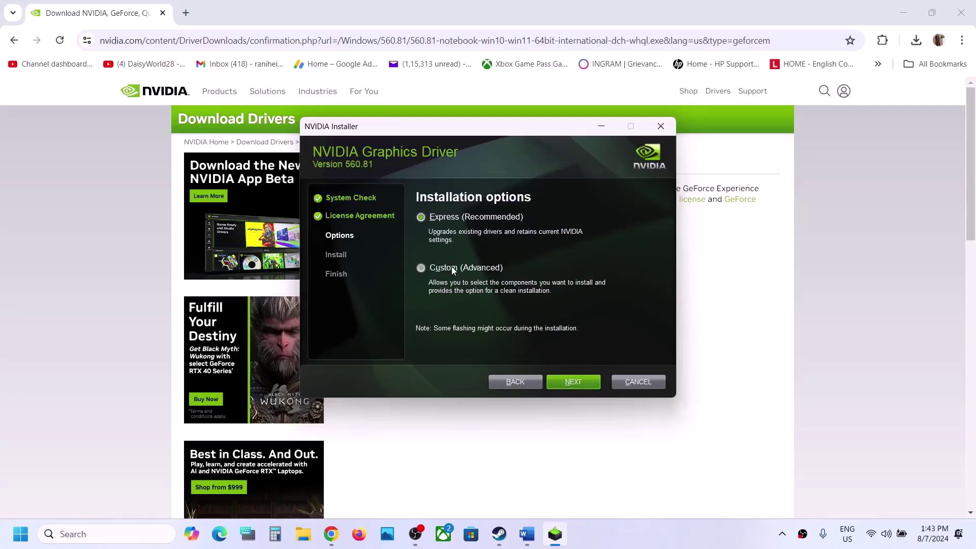
{"action": "left_click", "coordinate": [452, 268]}
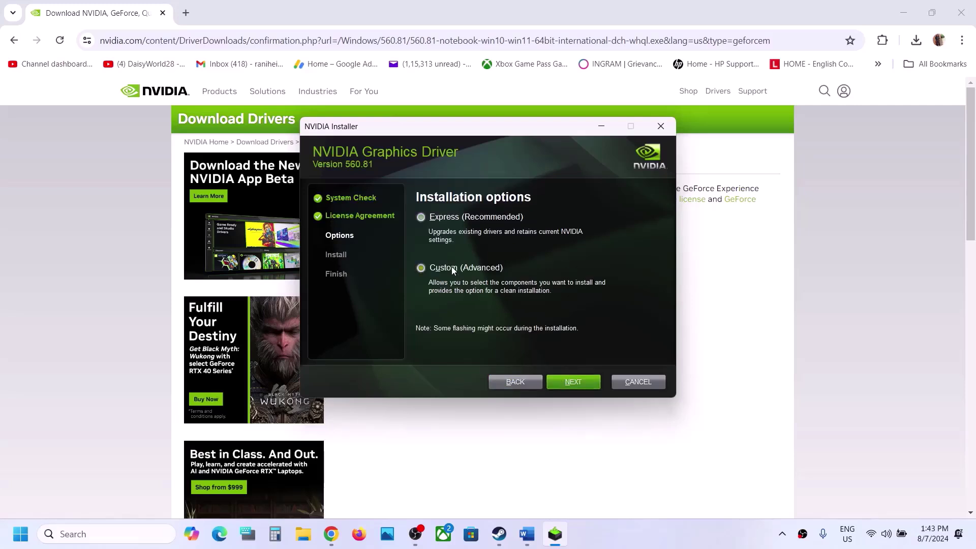
{"action": "left_click", "coordinate": [571, 382]}
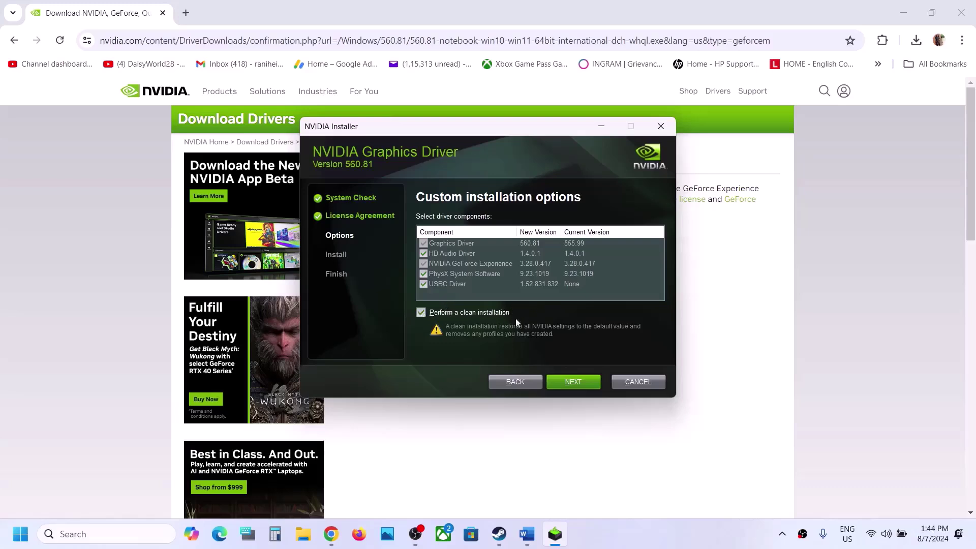
{"action": "left_click", "coordinate": [578, 383]}
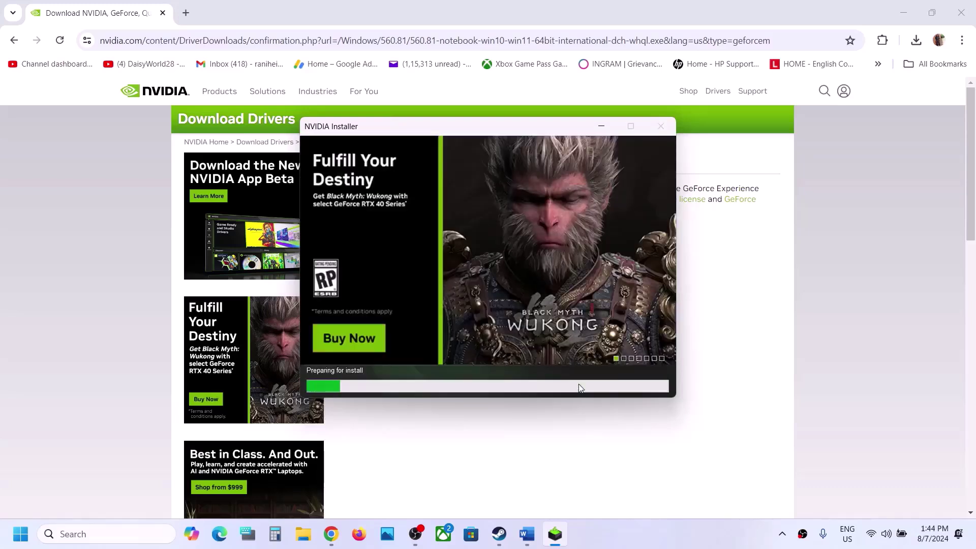
Step: Look at the Restart option among the Windows power options, and close them without restarting
{"action": "left_click", "coordinate": [21, 534]}
{"action": "left_click", "coordinate": [369, 490]}
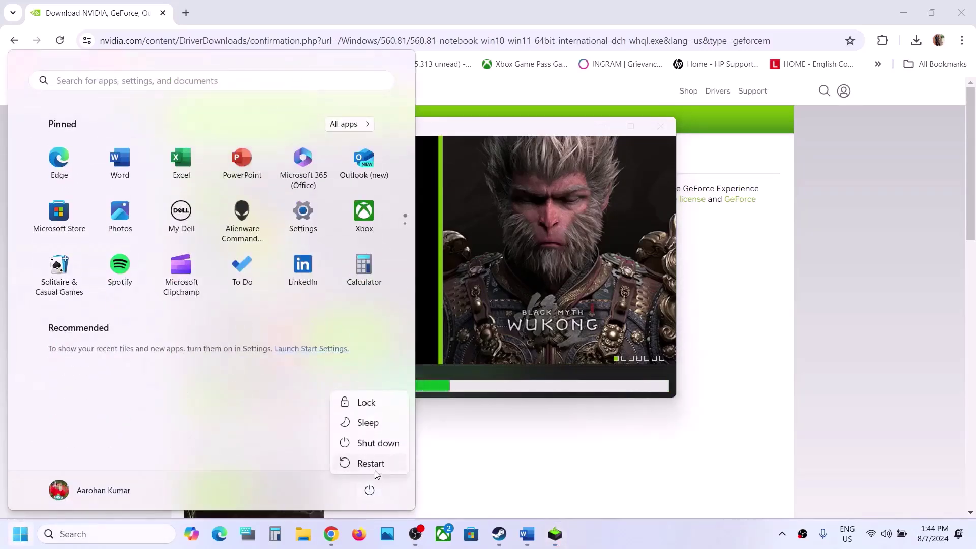
{"action": "key", "text": "Escape"}
{"action": "left_click", "coordinate": [590, 291]}
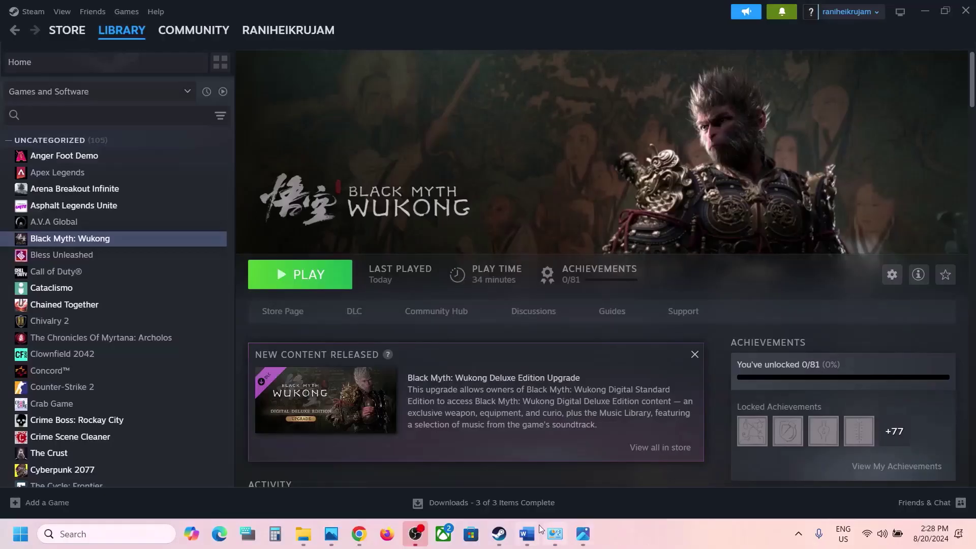
Step: Go to Step 11 in the Word document, on running the game on the dedicated graphics card, and copy the word "graphics"
{"action": "left_click", "coordinate": [527, 533]}
{"action": "scroll", "coordinate": [371, 354], "scroll_direction": "down", "scroll_amount": 3}
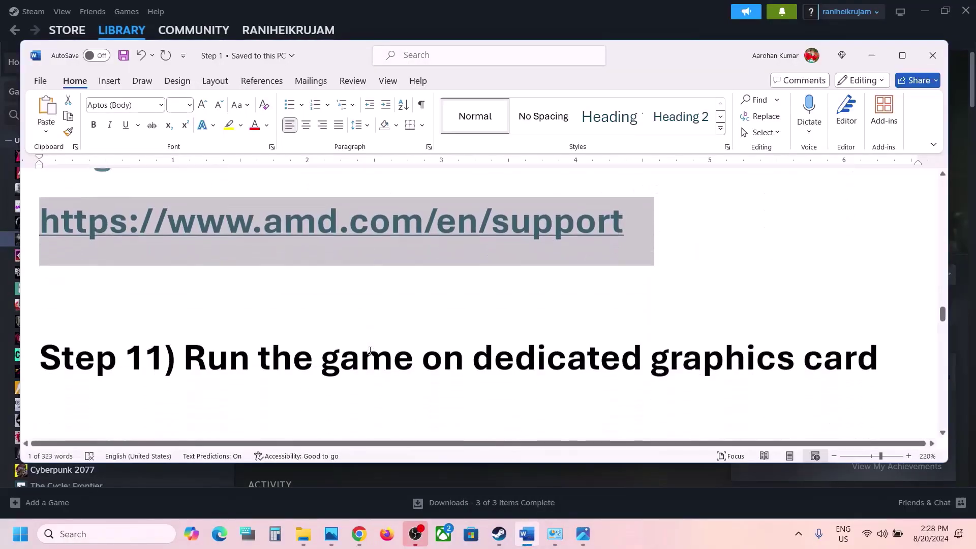
{"action": "scroll", "coordinate": [370, 351], "scroll_direction": "down", "scroll_amount": 2}
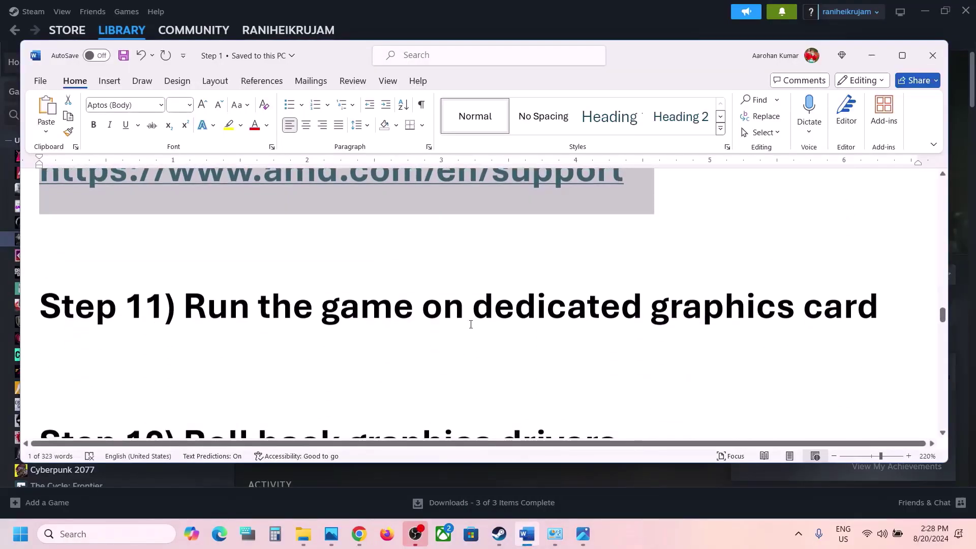
{"action": "double_click", "coordinate": [725, 318]}
{"action": "key", "text": "ctrl+c"}
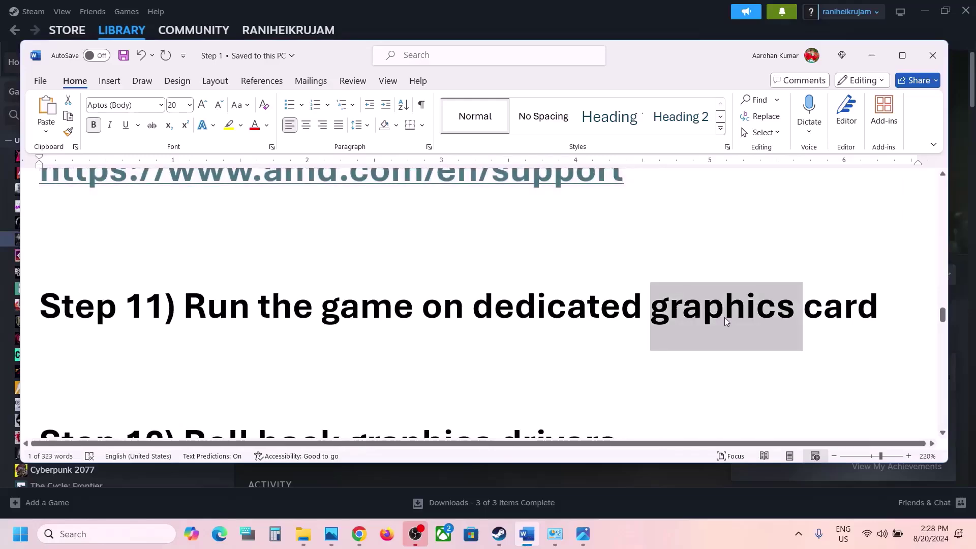
Step: Minimize the Word document, search Windows for "graphics" and open Graphics settings
{"action": "left_click", "coordinate": [871, 56]}
{"action": "left_click", "coordinate": [108, 538]}
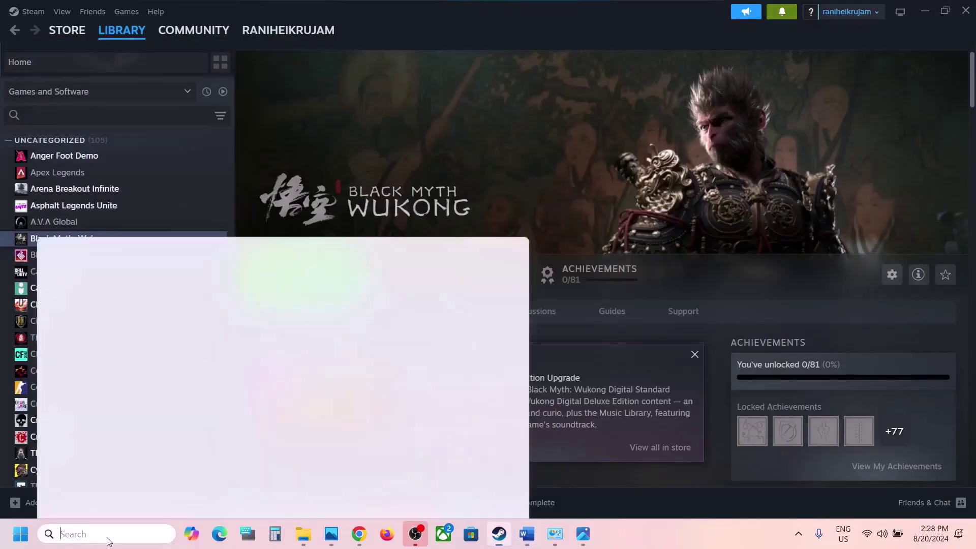
{"action": "key", "text": "ctrl+v"}
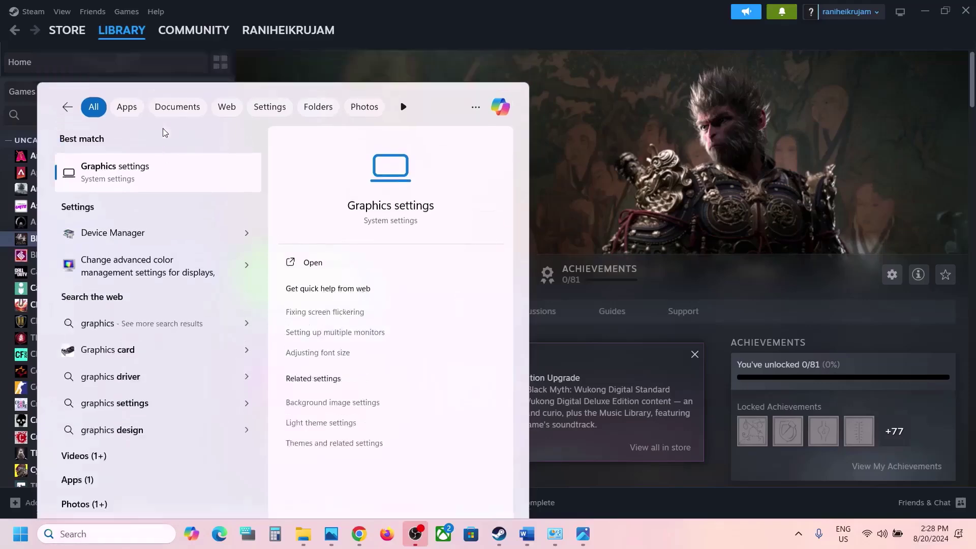
{"action": "left_click", "coordinate": [163, 132]}
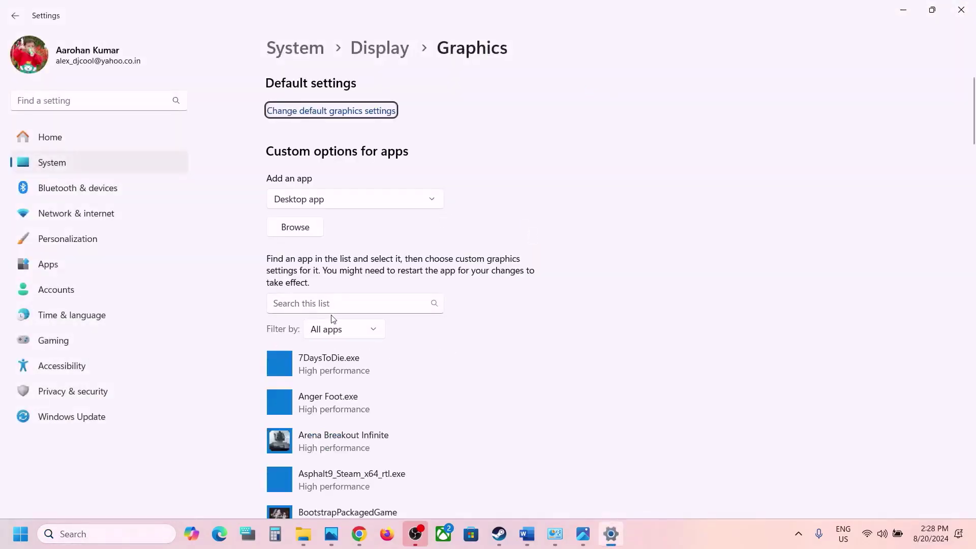
Step: Try to add the b1 application from the BlackMythWukong folder to the custom graphics options for apps
{"action": "left_click", "coordinate": [292, 231]}
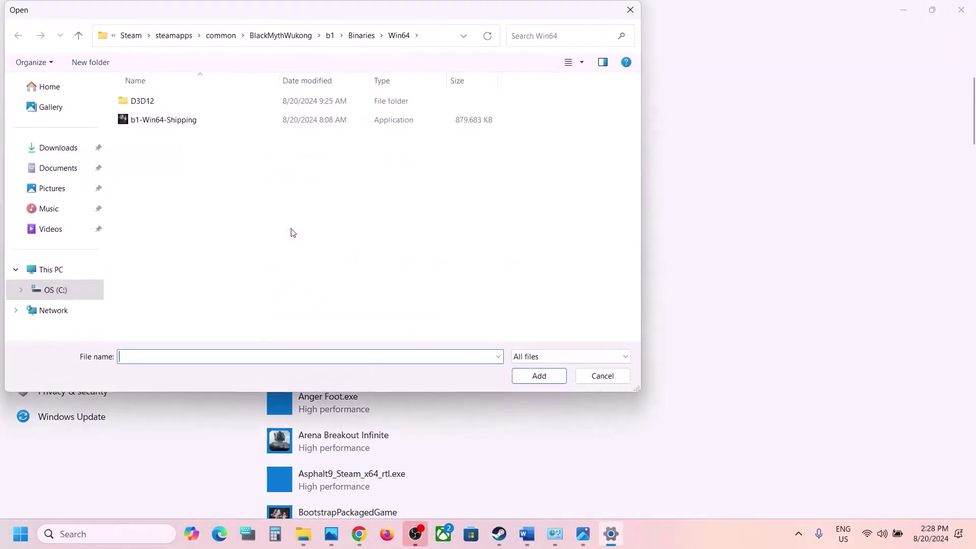
{"action": "left_click", "coordinate": [278, 41]}
{"action": "left_click", "coordinate": [171, 138]}
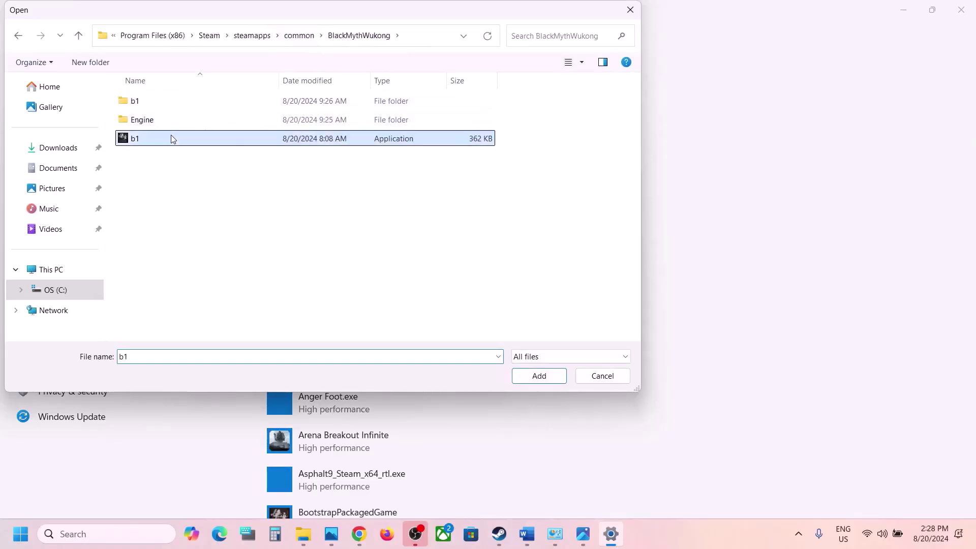
{"action": "left_click", "coordinate": [539, 376]}
Step: Save the graphics preference of the BootstrapPackagedGame entry (b1.exe) as High performance
{"action": "scroll", "coordinate": [449, 392], "scroll_direction": "down", "scroll_amount": 2}
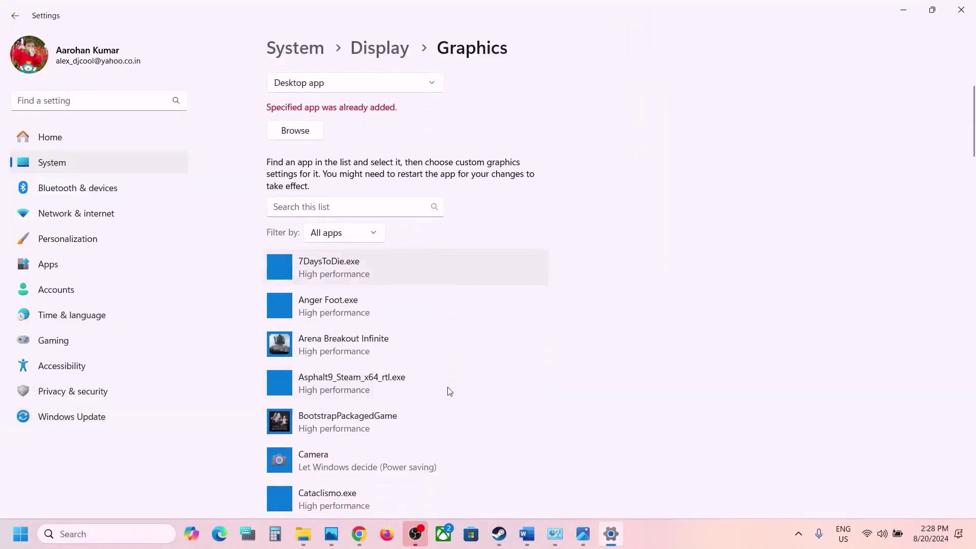
{"action": "scroll", "coordinate": [449, 392], "scroll_direction": "down", "scroll_amount": 2}
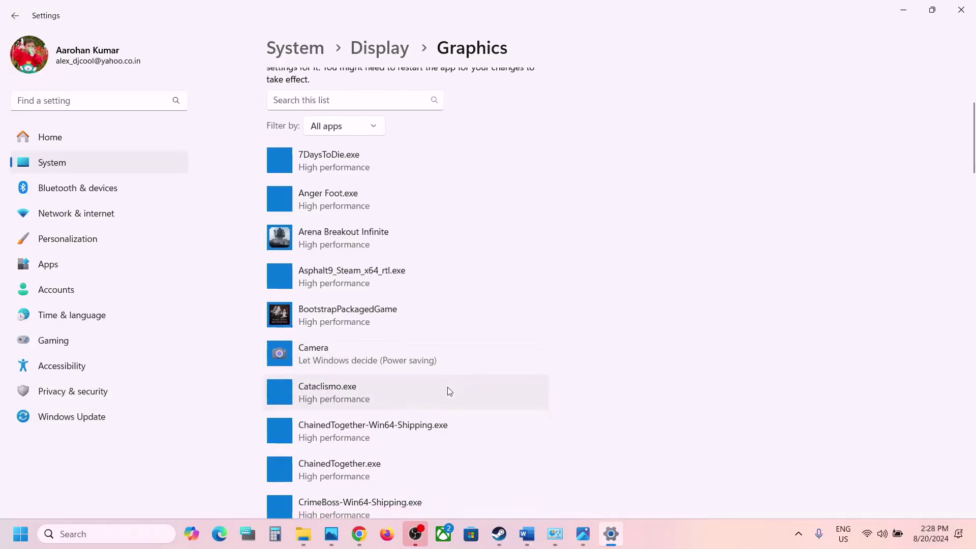
{"action": "left_click", "coordinate": [381, 324]}
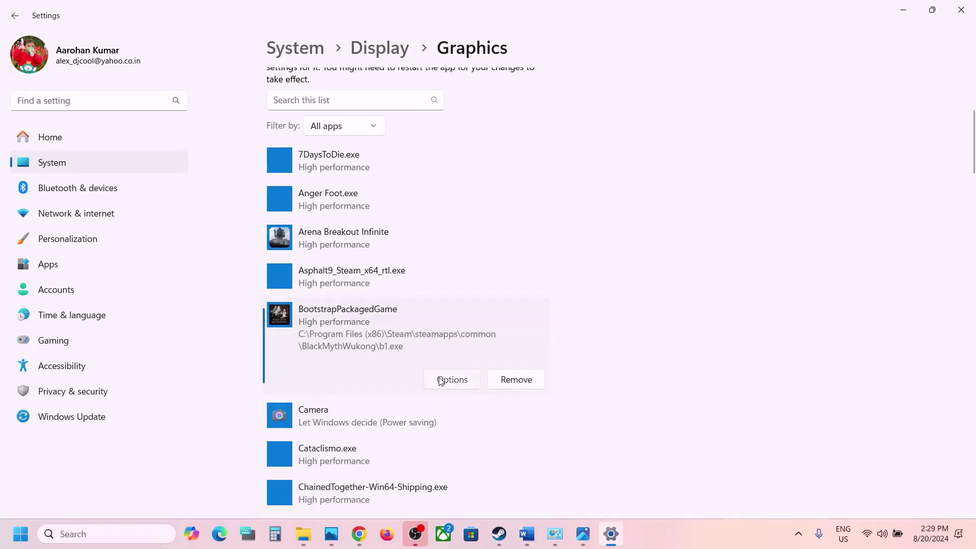
{"action": "left_click", "coordinate": [450, 379]}
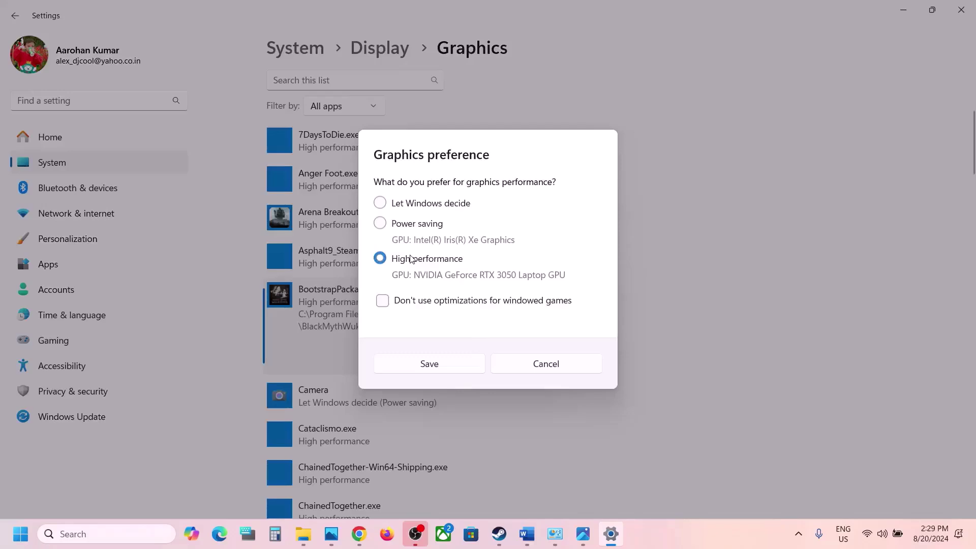
{"action": "left_click", "coordinate": [416, 371]}
Step: Try to add b1-Win64-Shipping from BlackMythWukong\b1\Binaries\Win64 to the custom graphics options for apps
{"action": "scroll", "coordinate": [416, 373], "scroll_direction": "up", "scroll_amount": 5}
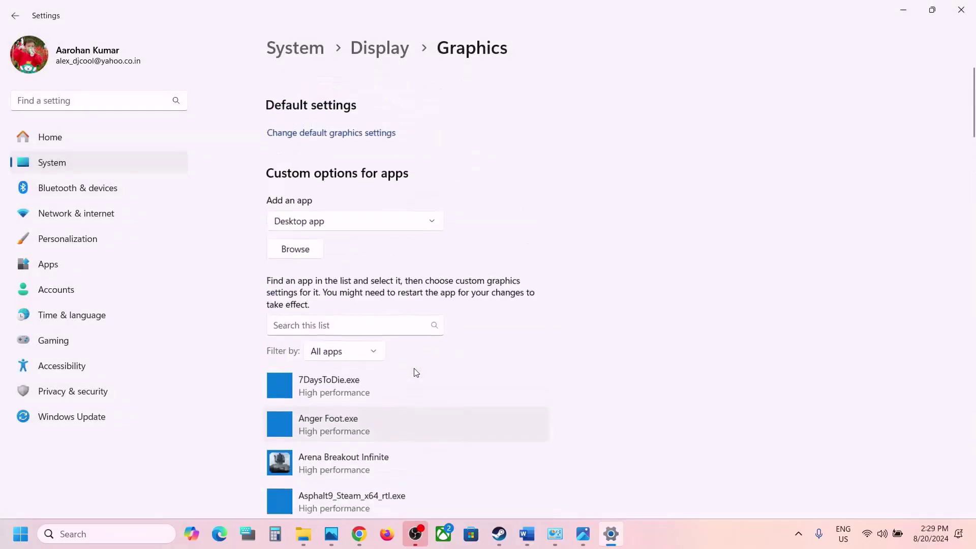
{"action": "left_click", "coordinate": [301, 235]}
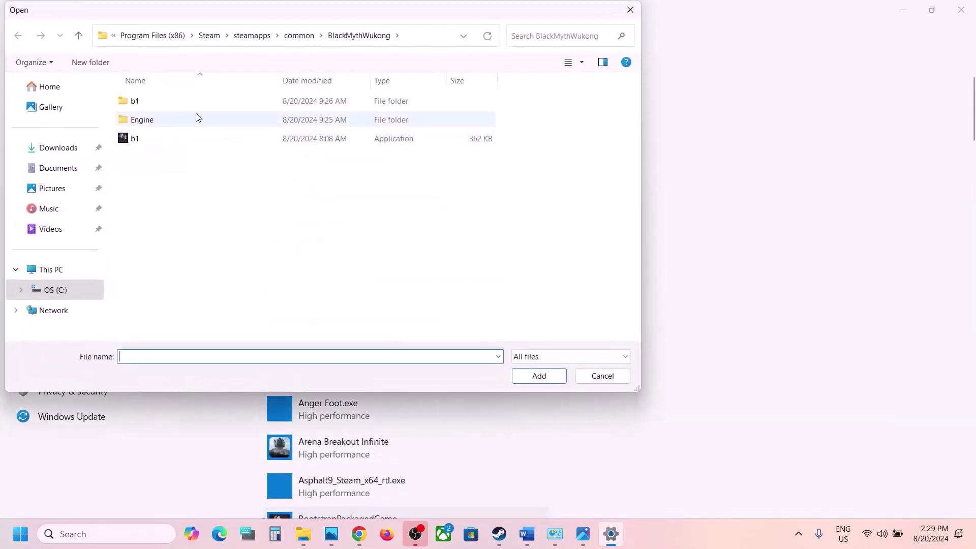
{"action": "double_click", "coordinate": [178, 100]}
{"action": "double_click", "coordinate": [174, 100]}
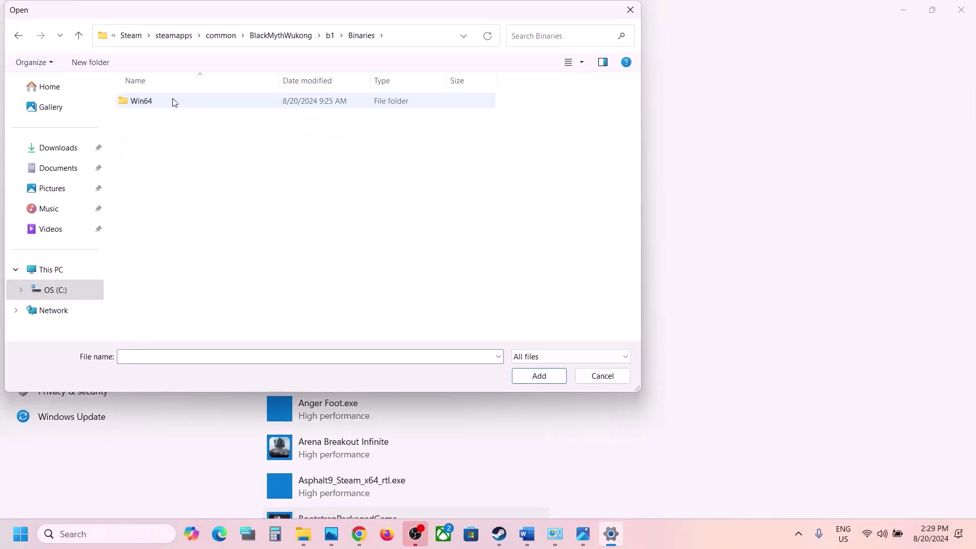
{"action": "double_click", "coordinate": [172, 102]}
{"action": "left_click", "coordinate": [194, 121]}
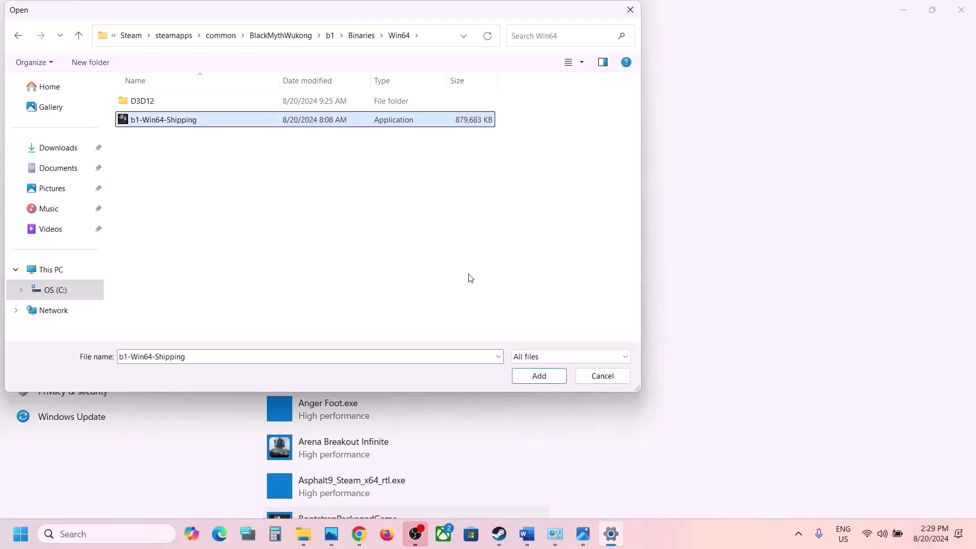
{"action": "left_click", "coordinate": [538, 377]}
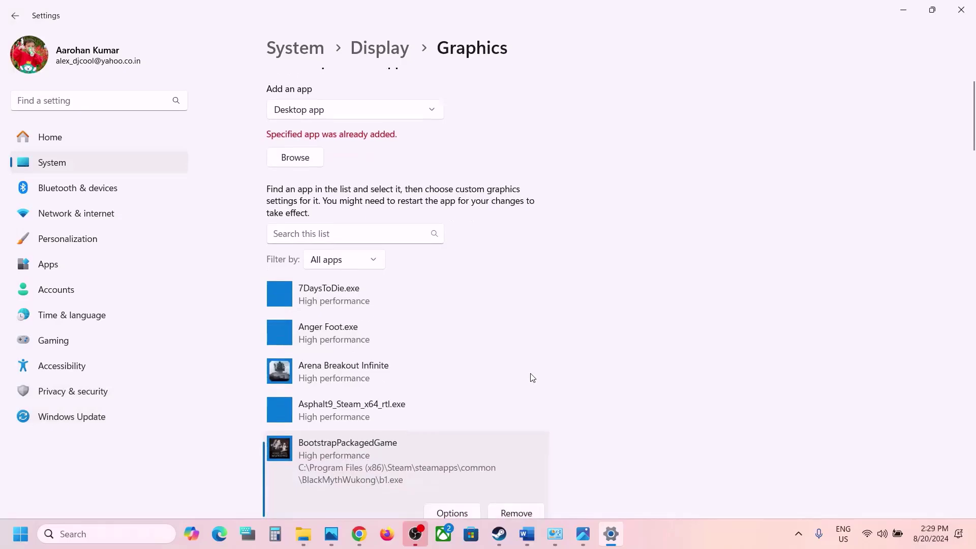
Step: Save the graphics preference of the b1 entry (b1-Win64-Shipping.exe) as High performance and close Settings
{"action": "scroll", "coordinate": [532, 378], "scroll_direction": "down", "scroll_amount": 5}
{"action": "scroll", "coordinate": [532, 378], "scroll_direction": "down", "scroll_amount": 8}
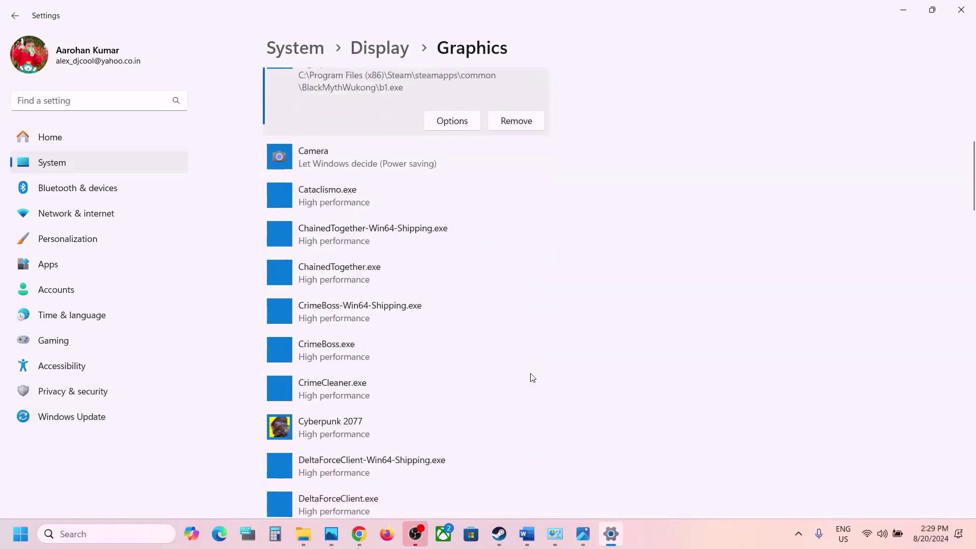
{"action": "scroll", "coordinate": [533, 378], "scroll_direction": "down", "scroll_amount": 7}
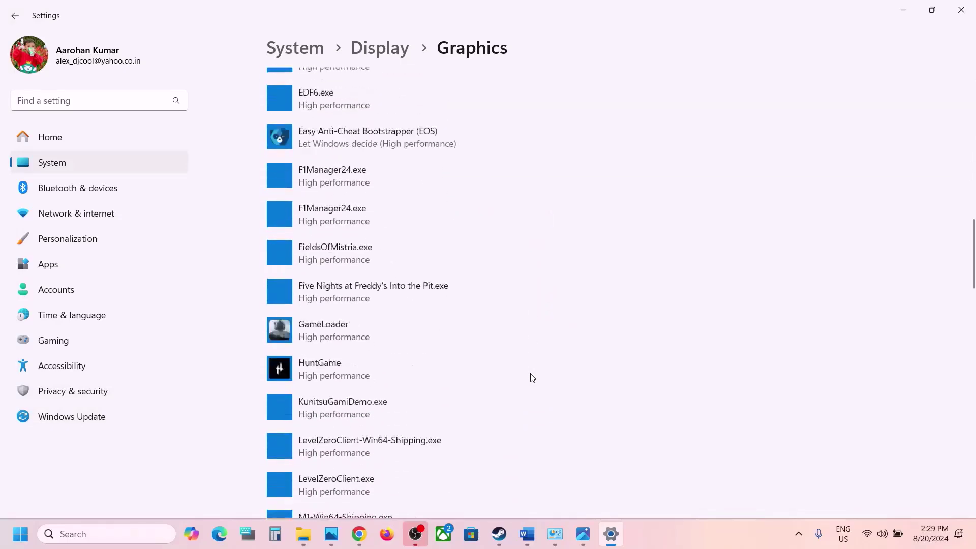
{"action": "scroll", "coordinate": [532, 378], "scroll_direction": "down", "scroll_amount": 7}
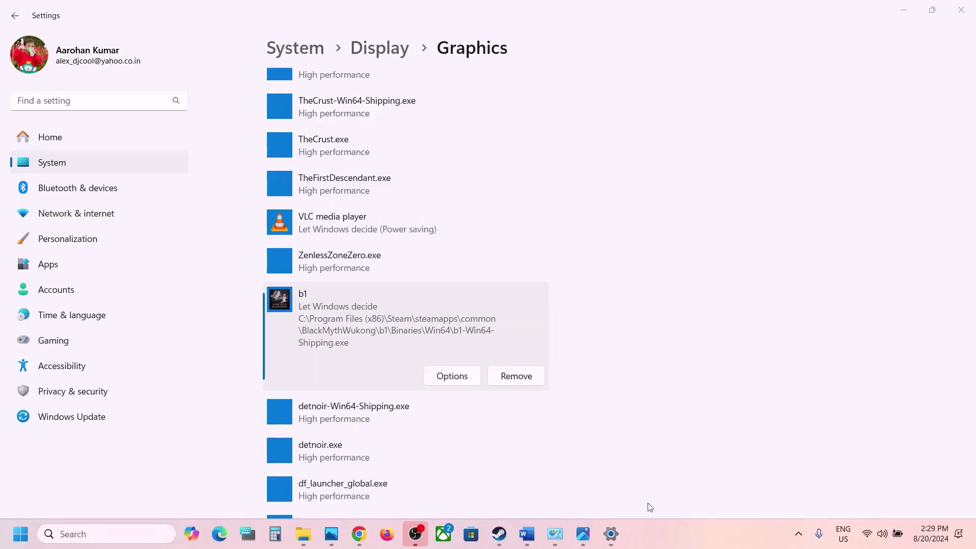
{"action": "left_click", "coordinate": [452, 377]}
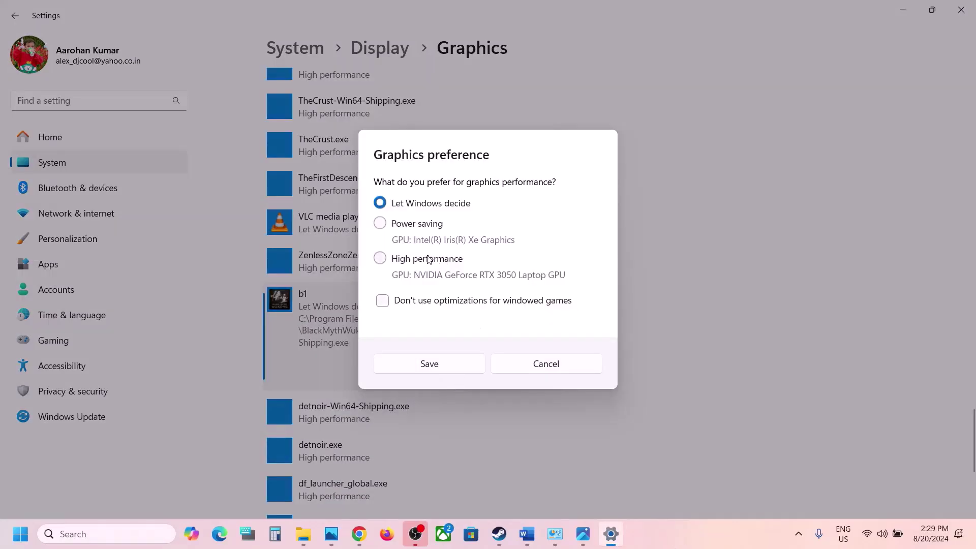
{"action": "left_click", "coordinate": [428, 259]}
{"action": "left_click", "coordinate": [450, 362]}
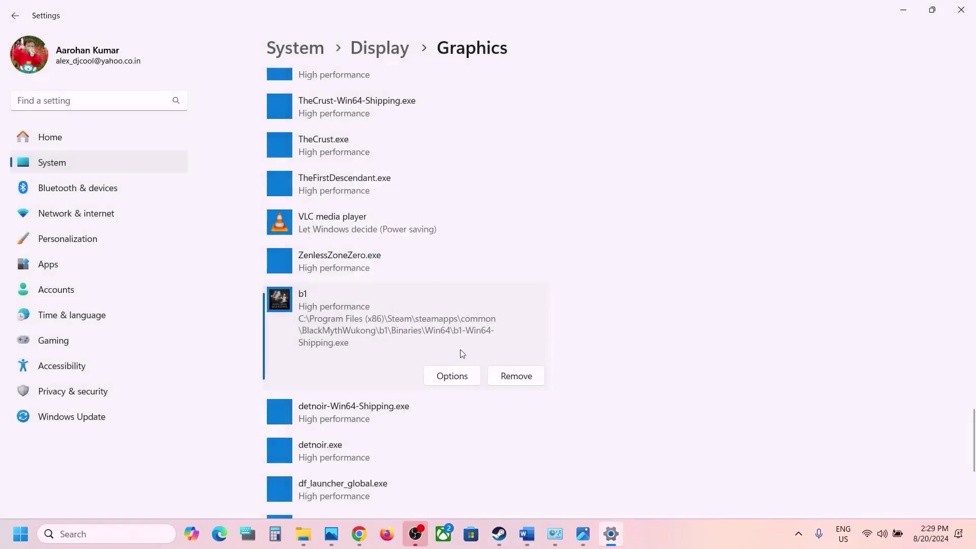
{"action": "left_click", "coordinate": [961, 11]}
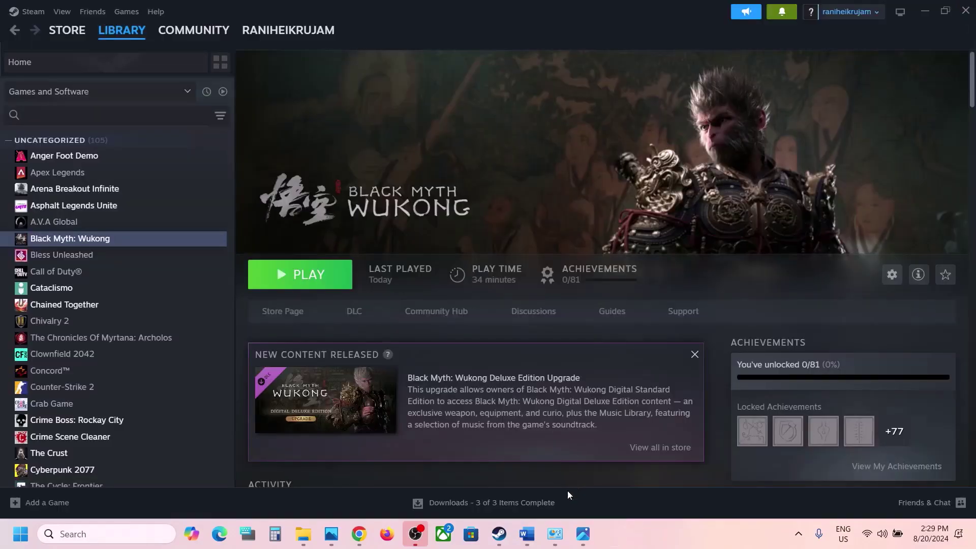
Step: Bring back the Word document, go to Step 12) Roll back graphics drivers, and copy the NVIDIA GeForce drivers link
{"action": "left_click", "coordinate": [526, 533]}
{"action": "scroll", "coordinate": [415, 320], "scroll_direction": "down", "scroll_amount": 3}
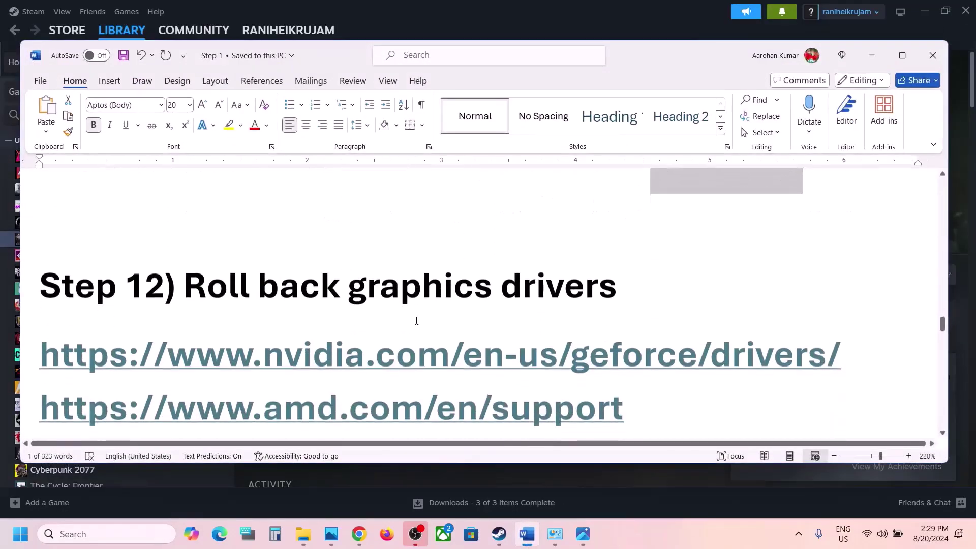
{"action": "scroll", "coordinate": [416, 320], "scroll_direction": "down", "scroll_amount": 1}
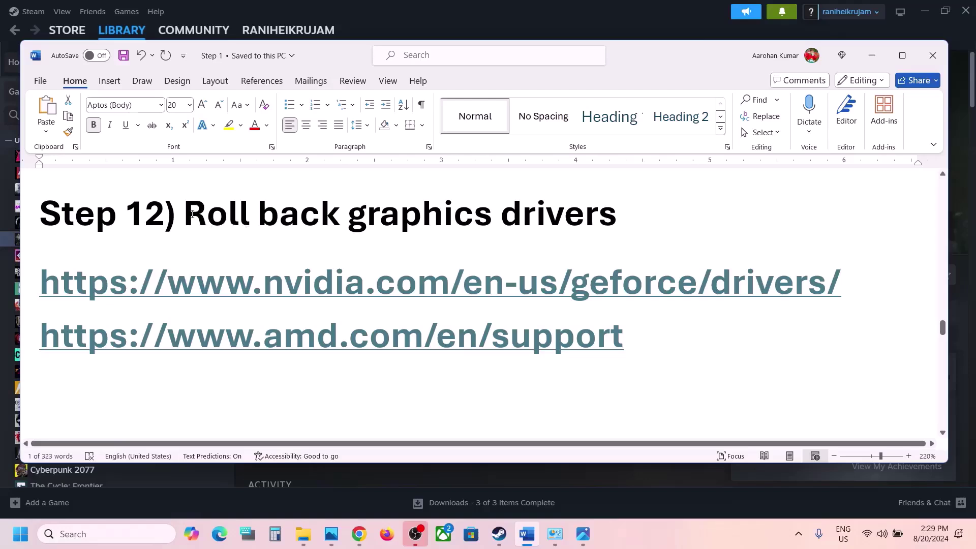
{"action": "left_click_drag", "start_coordinate": [193, 213], "coordinate": [604, 246]}
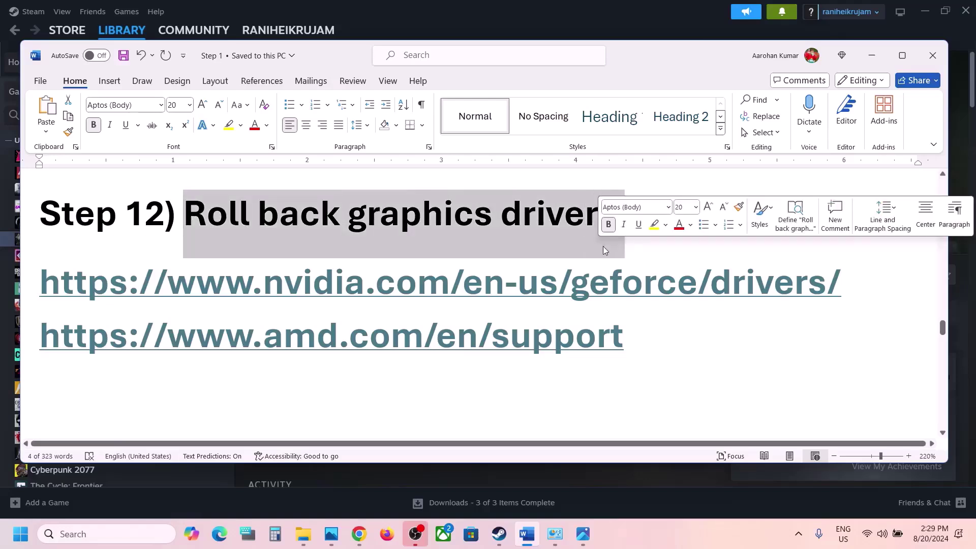
{"action": "left_click_drag", "start_coordinate": [841, 285], "coordinate": [21, 292]}
{"action": "key", "text": "ctrl+c"}
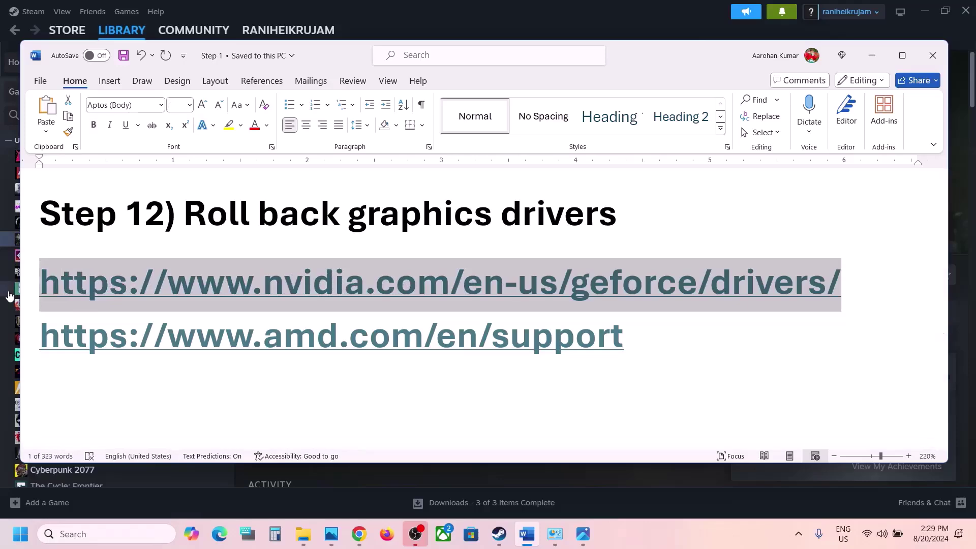
Step: Switch to Chrome and load the copied NVIDIA GeForce drivers link in a new tab
{"action": "left_click", "coordinate": [360, 535]}
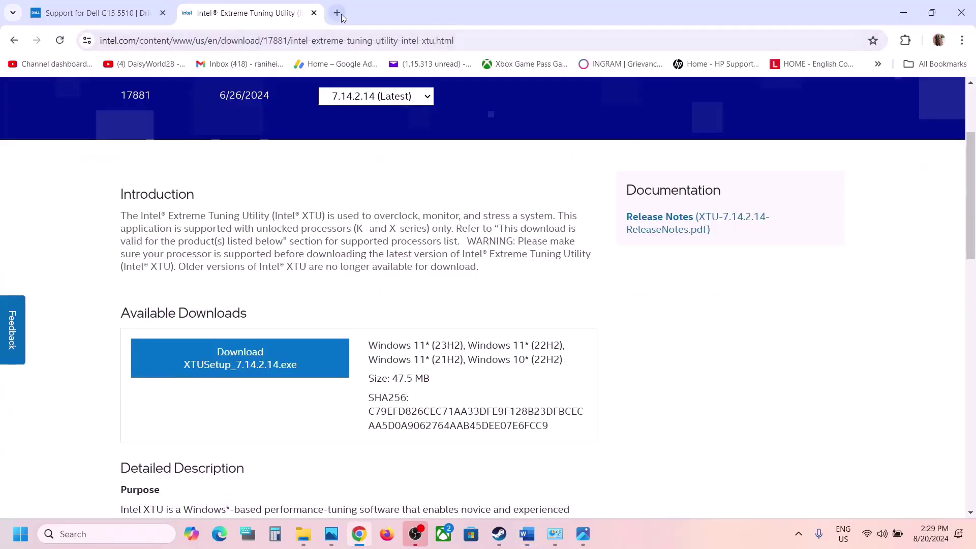
{"action": "left_click", "coordinate": [323, 13]}
{"action": "key", "text": "ctrl+v"}
{"action": "key", "text": "Return"}
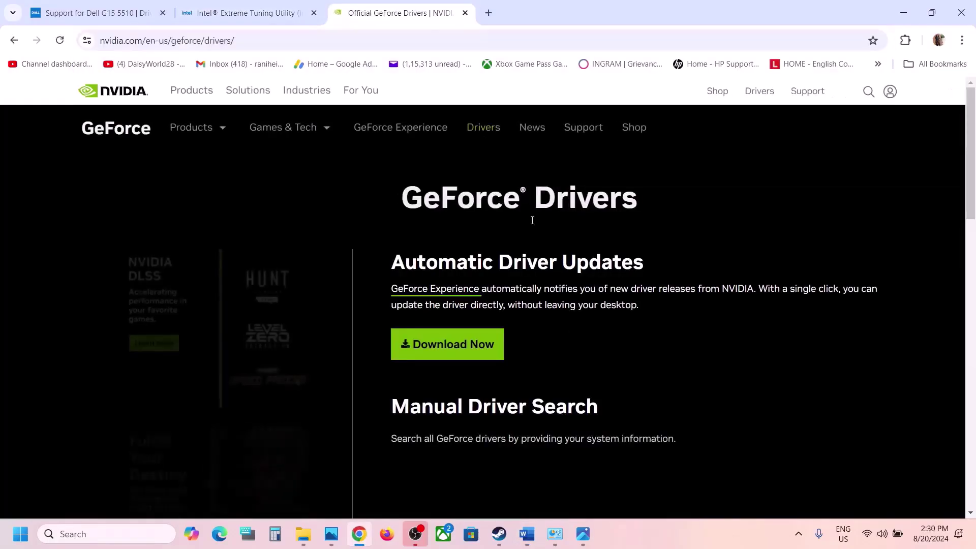
Step: Run the manual driver search for the GeForce RTX 3050 Laptop GPU on Windows 11 with download type All
{"action": "scroll", "coordinate": [571, 334], "scroll_direction": "down", "scroll_amount": 5}
{"action": "scroll", "coordinate": [570, 334], "scroll_direction": "up", "scroll_amount": 3}
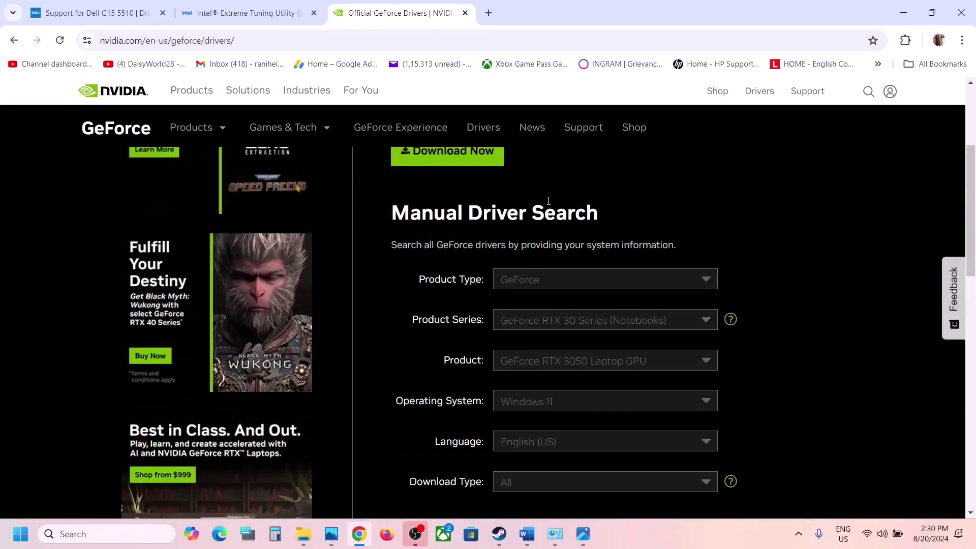
{"action": "scroll", "coordinate": [572, 376], "scroll_direction": "down", "scroll_amount": 1}
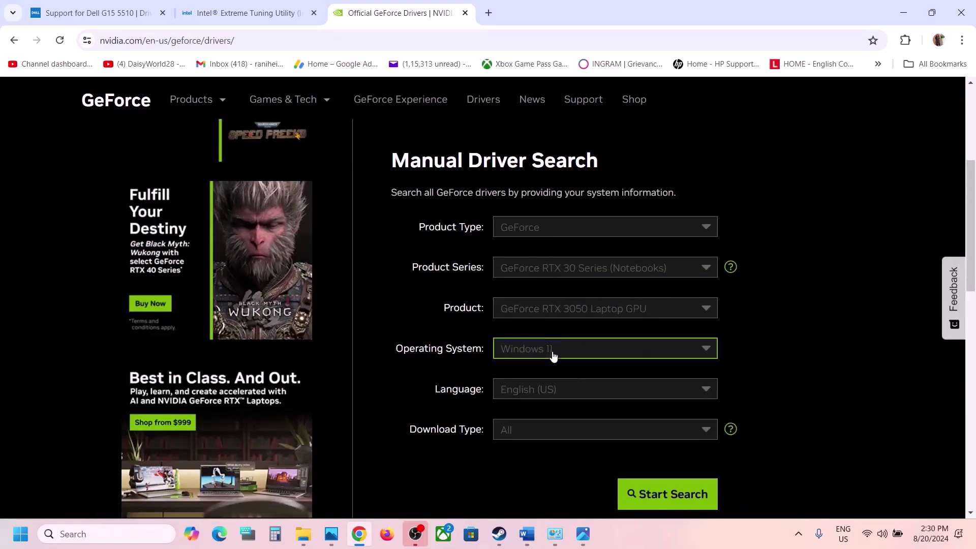
{"action": "scroll", "coordinate": [559, 358], "scroll_direction": "down", "scroll_amount": 2}
{"action": "left_click", "coordinate": [650, 387]}
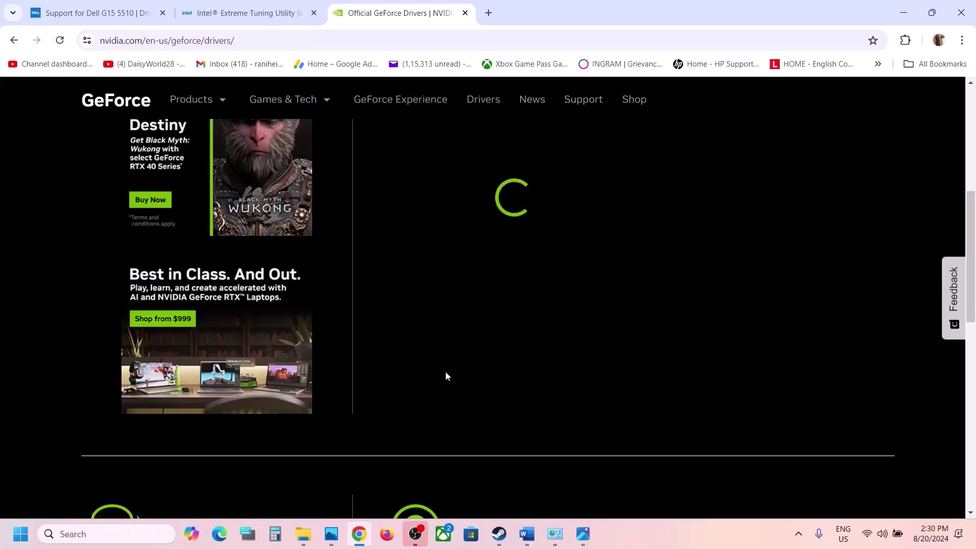
Step: Examine the driver results for older GeForce Game Ready versions, comparing 560.81, 560.70 and 556.12
{"action": "scroll", "coordinate": [445, 376], "scroll_direction": "down", "scroll_amount": 4}
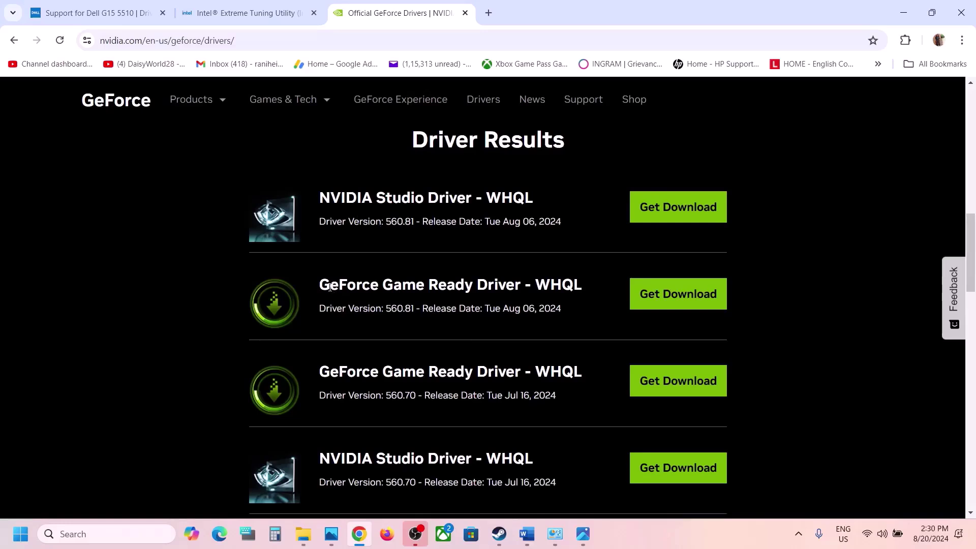
{"action": "left_click_drag", "start_coordinate": [330, 287], "coordinate": [415, 308]}
{"action": "scroll", "coordinate": [414, 308], "scroll_direction": "down", "scroll_amount": 2}
{"action": "scroll", "coordinate": [397, 331], "scroll_direction": "down", "scroll_amount": 1}
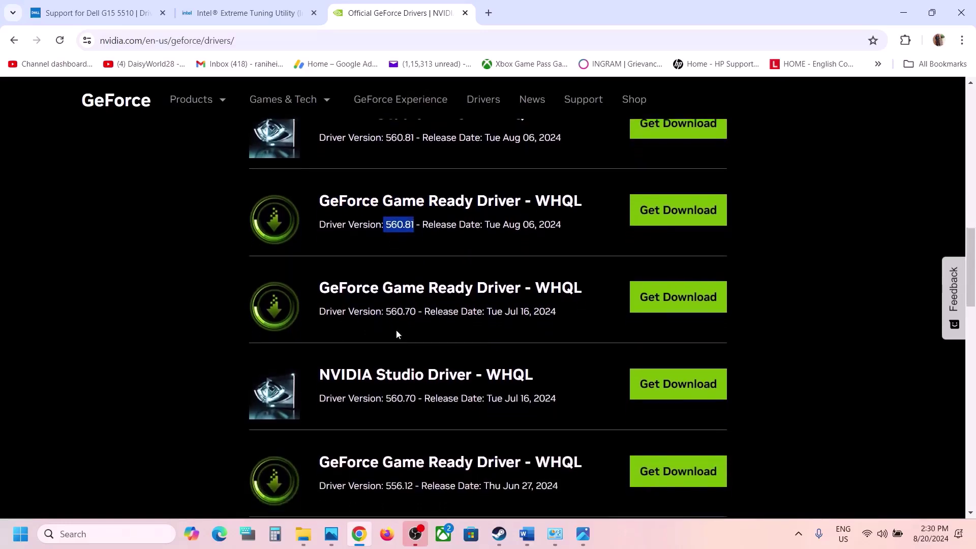
{"action": "left_click_drag", "start_coordinate": [386, 311], "coordinate": [417, 309]}
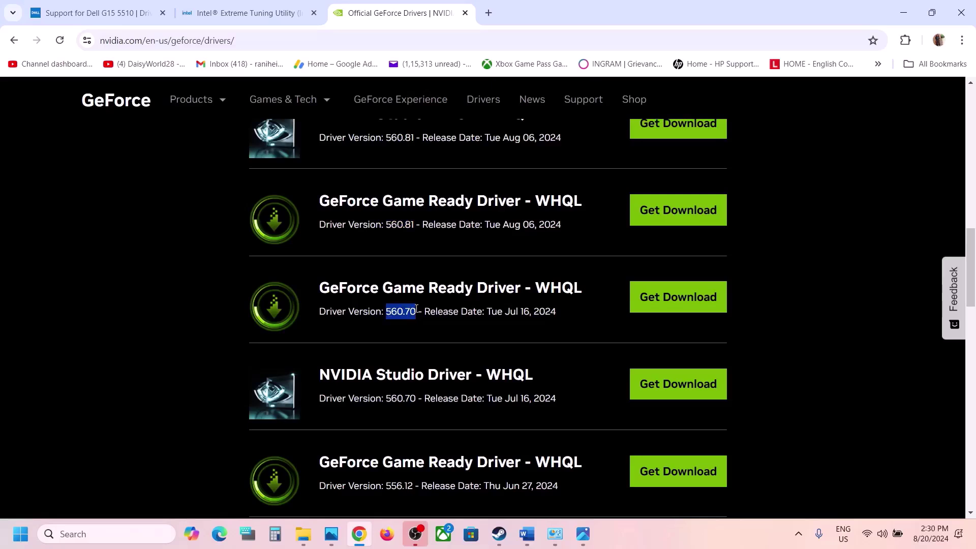
{"action": "scroll", "coordinate": [413, 335], "scroll_direction": "down", "scroll_amount": 1}
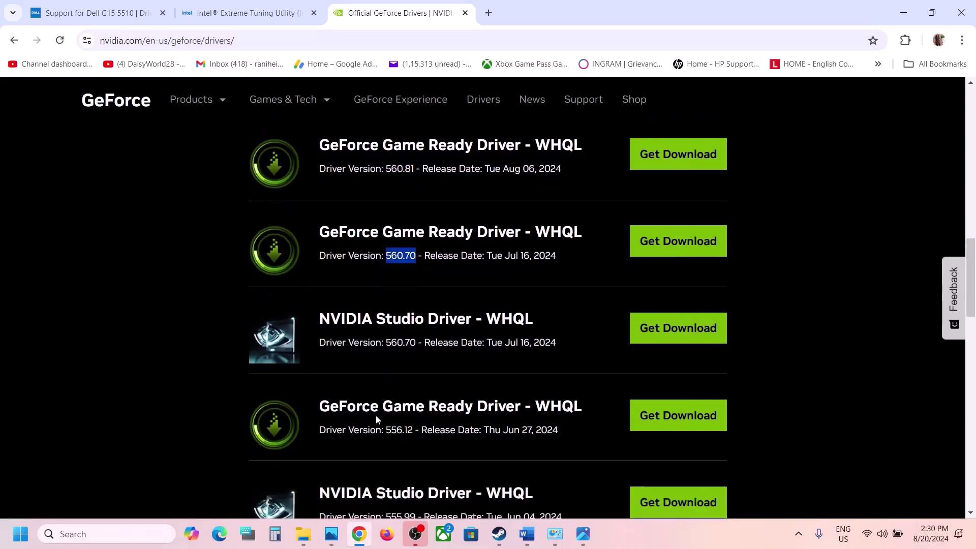
{"action": "left_click", "coordinate": [391, 427]}
{"action": "left_click_drag", "start_coordinate": [390, 427], "coordinate": [420, 429]}
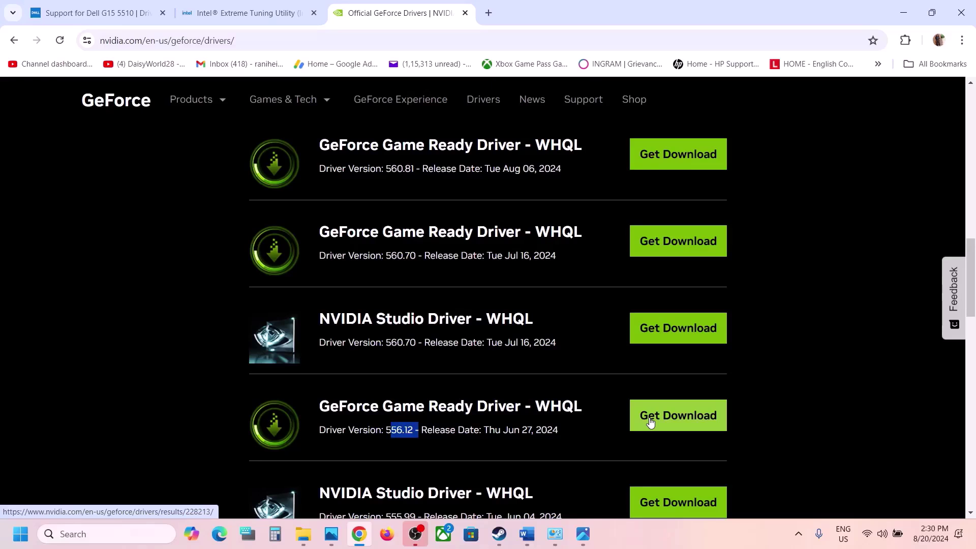
{"action": "left_click", "coordinate": [26, 530]}
{"action": "left_click", "coordinate": [370, 490]}
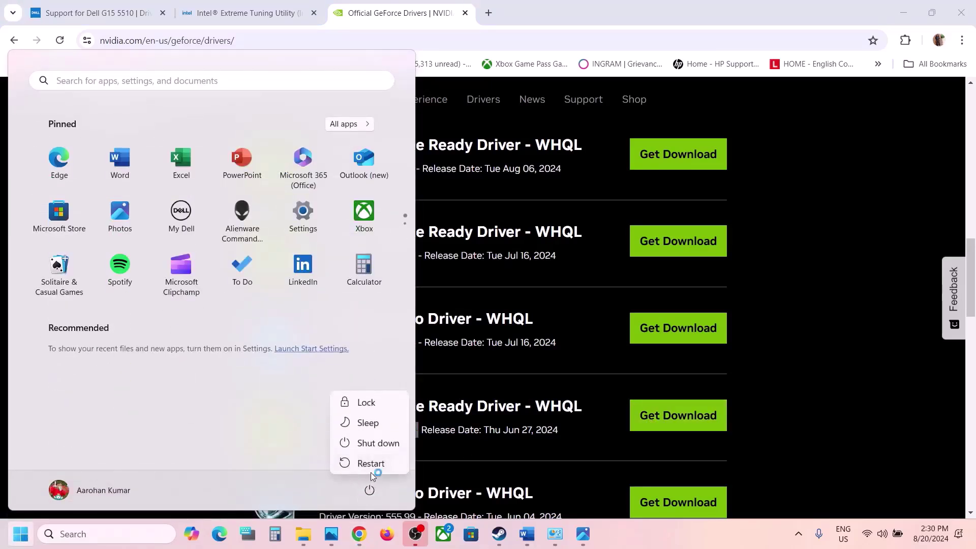
{"action": "key", "text": "Escape"}
Step: Copy the AMD support link from Step 12 of the Word document and load it in a new Chrome tab
{"action": "left_click", "coordinate": [526, 534]}
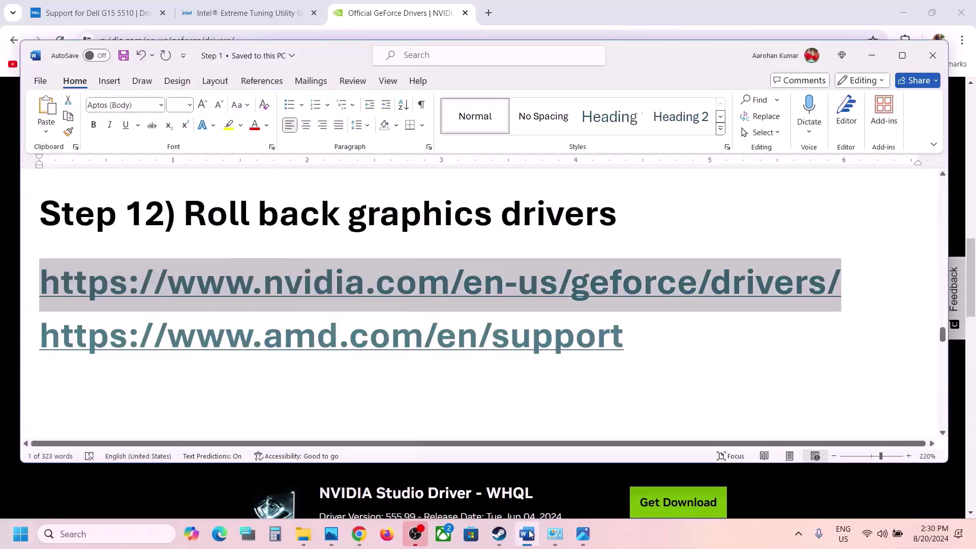
{"action": "left_click_drag", "start_coordinate": [640, 329], "coordinate": [202, 330]}
{"action": "key", "text": "ctrl+c"}
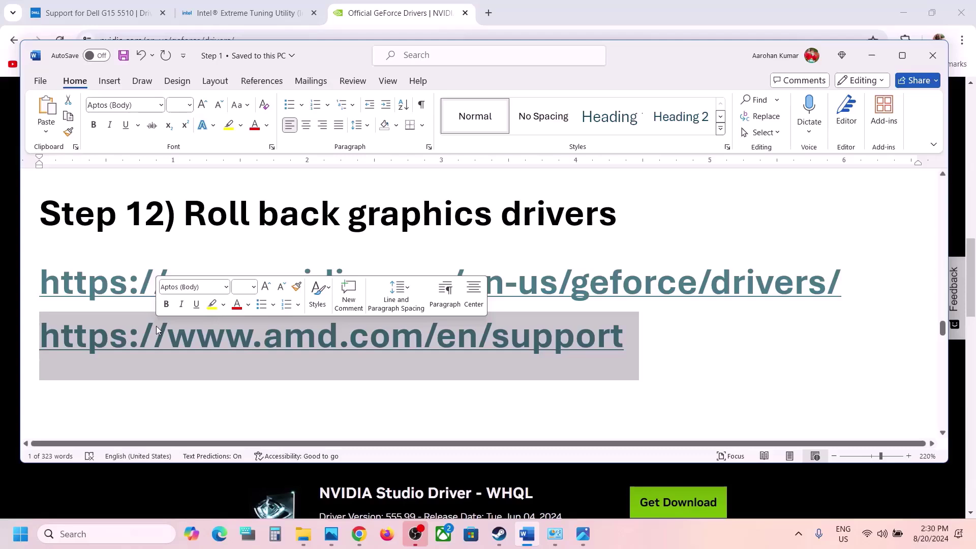
{"action": "left_click", "coordinate": [489, 14]}
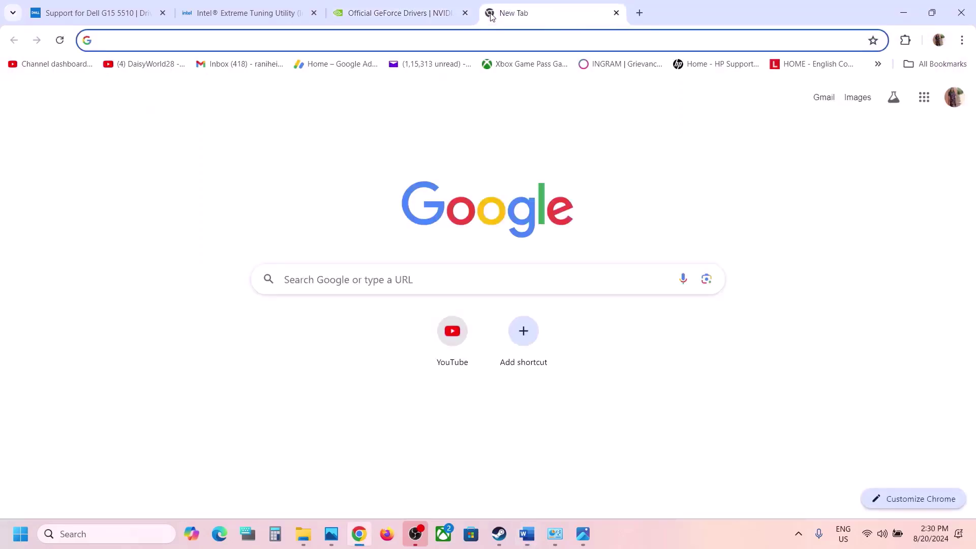
{"action": "key", "text": "ctrl+v"}
{"action": "key", "text": "Return"}
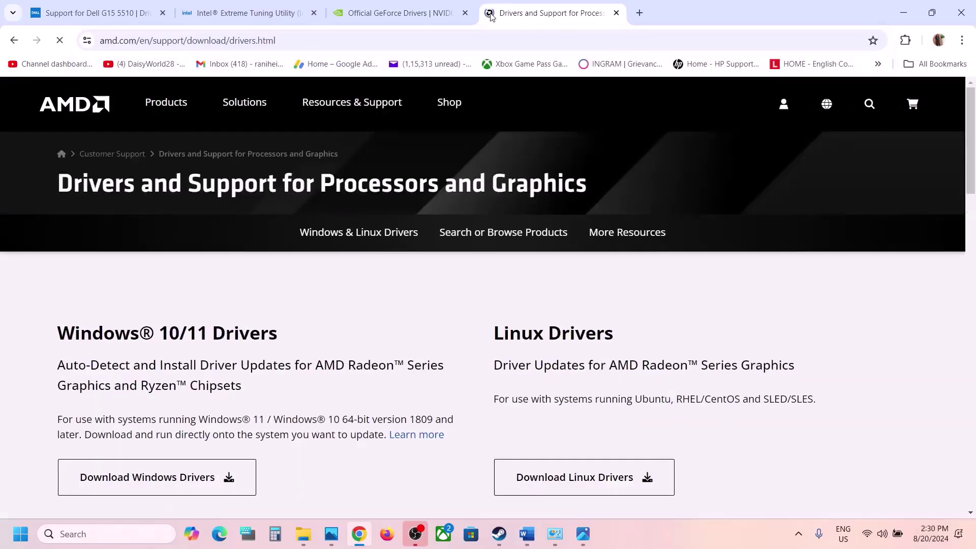
Step: Browse AMD products for Graphics, Radeon RX, Radeon RX 7000 Series, AMD Radeon RX 7900 XTX, and submit the selection
{"action": "scroll", "coordinate": [321, 326], "scroll_direction": "down", "scroll_amount": 8}
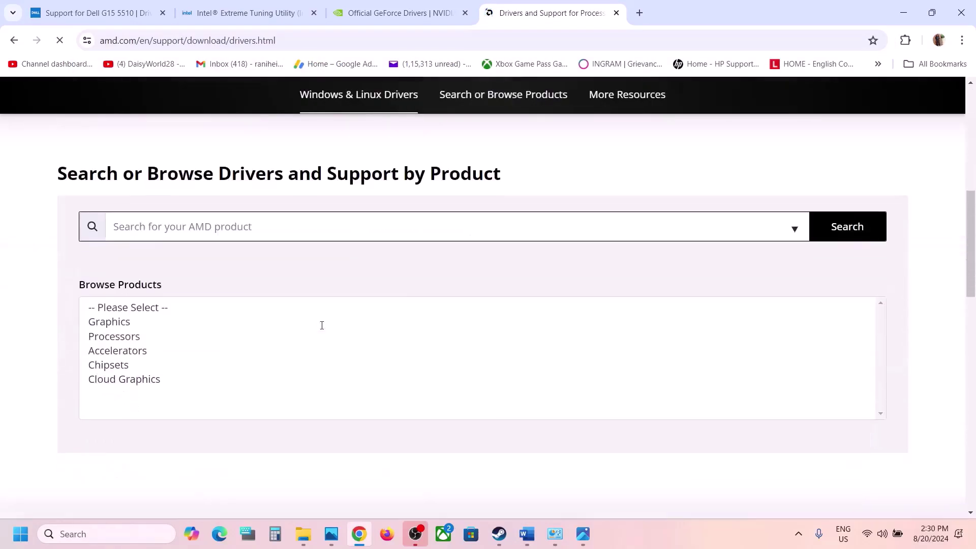
{"action": "left_click", "coordinate": [129, 320]}
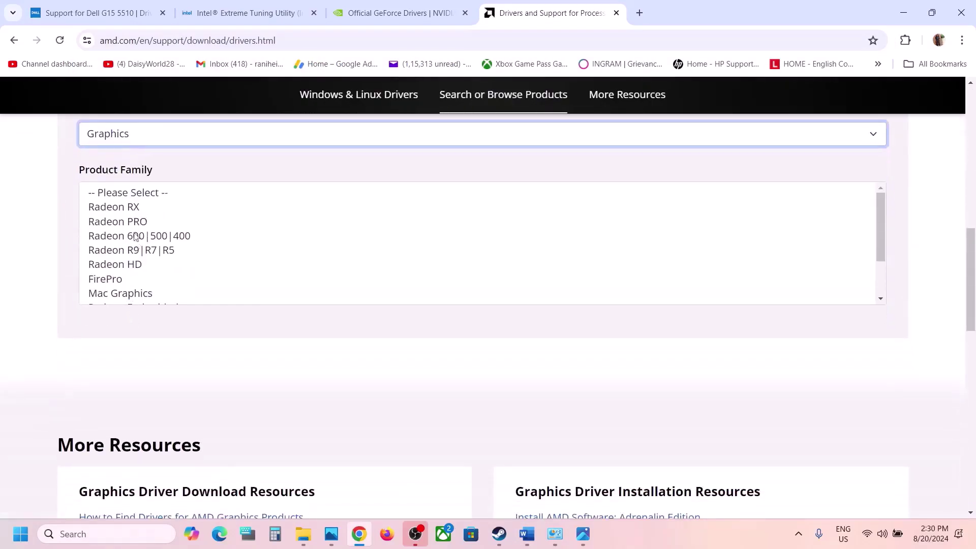
{"action": "left_click", "coordinate": [124, 206]}
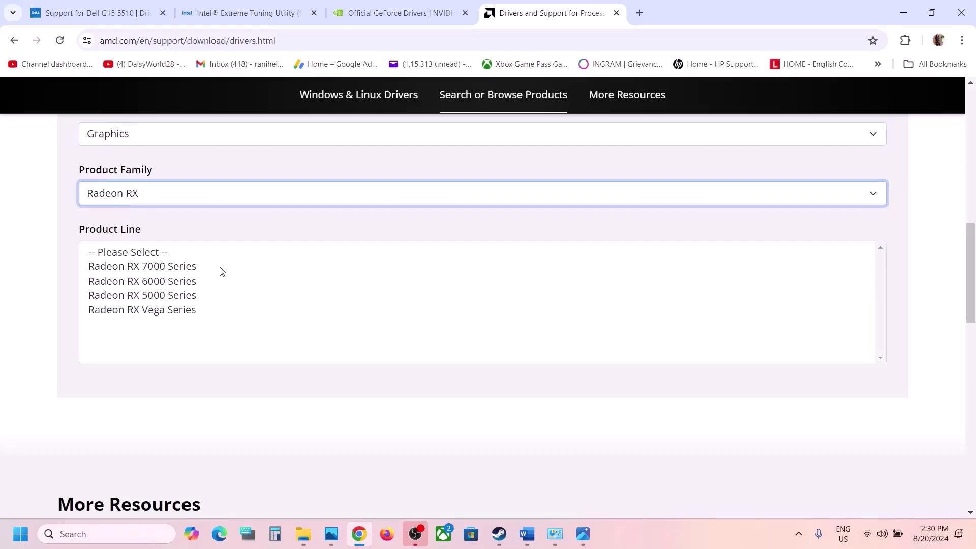
{"action": "left_click", "coordinate": [170, 266]}
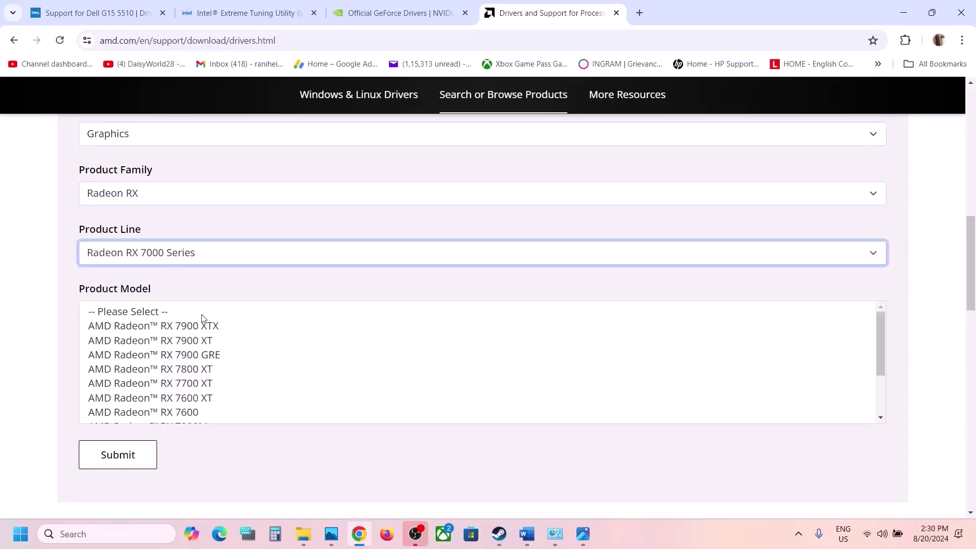
{"action": "left_click", "coordinate": [184, 330]}
{"action": "left_click", "coordinate": [130, 361]}
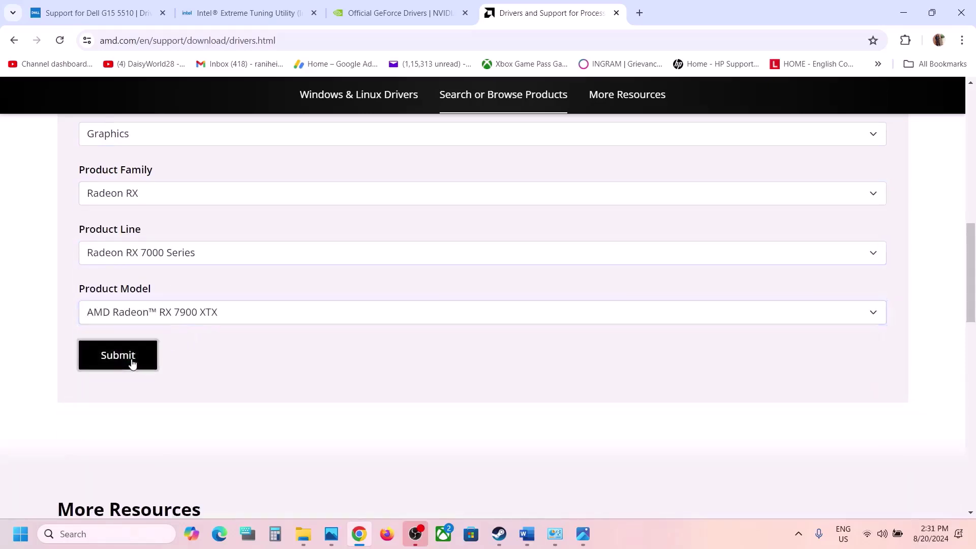
Step: Open the Previous Drivers page for the RX 7900 XTX and examine the Adrenalin revisions under Windows 11 - 64-Bit Edition
{"action": "scroll", "coordinate": [132, 364], "scroll_direction": "down", "scroll_amount": 1}
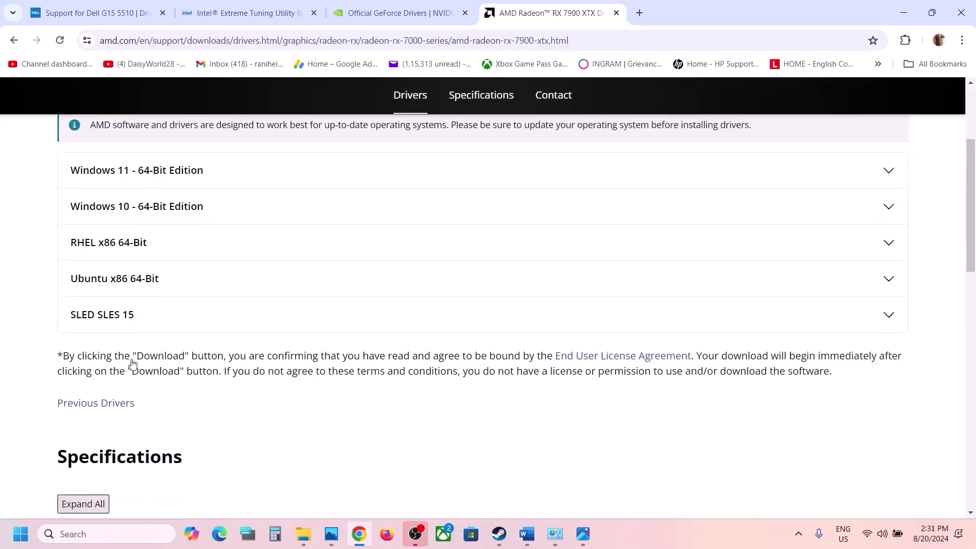
{"action": "left_click", "coordinate": [94, 409]}
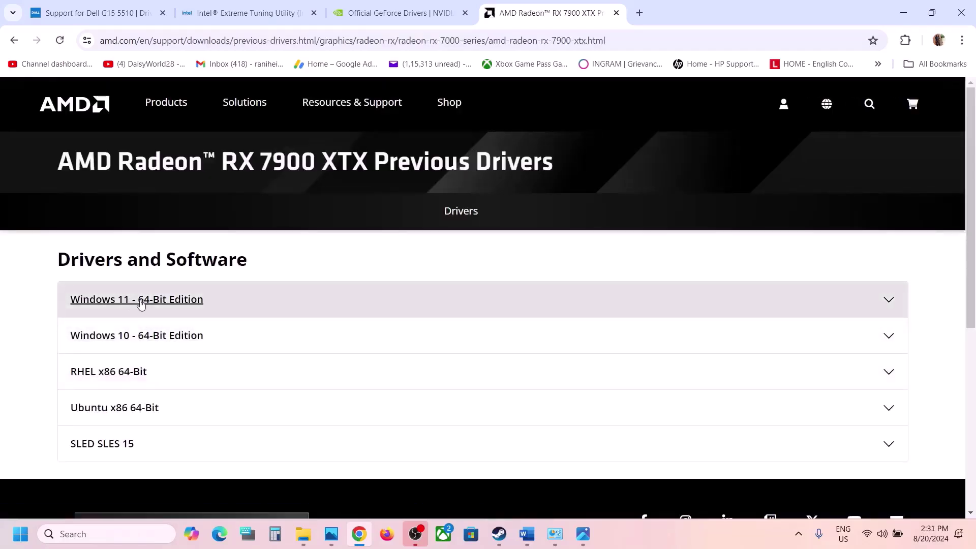
{"action": "left_click", "coordinate": [141, 304]}
{"action": "scroll", "coordinate": [142, 305], "scroll_direction": "down", "scroll_amount": 2}
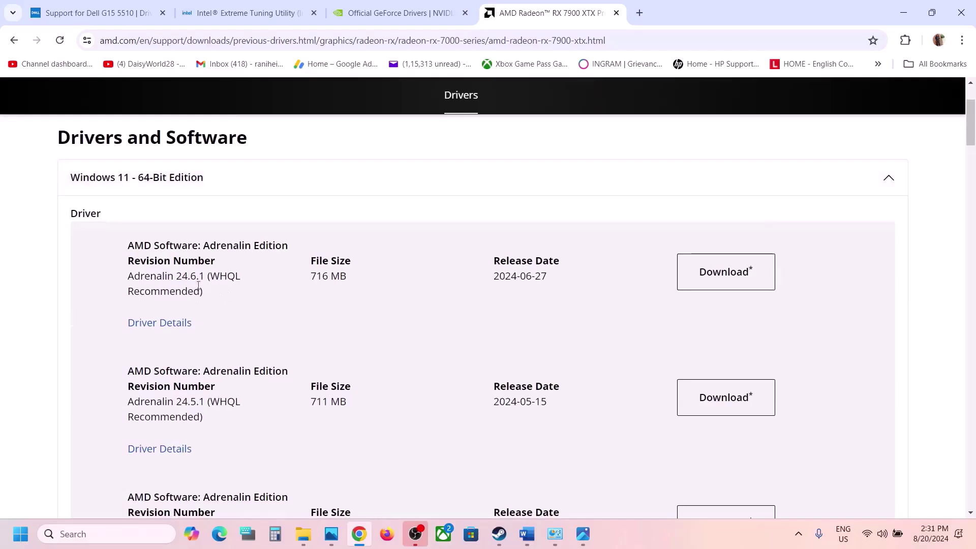
{"action": "left_click_drag", "start_coordinate": [174, 277], "coordinate": [211, 277]}
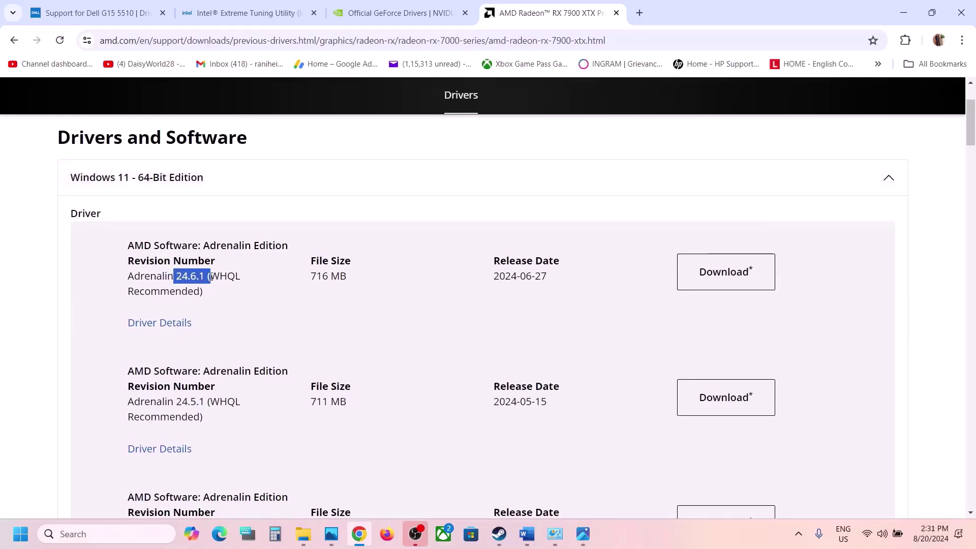
{"action": "scroll", "coordinate": [197, 317], "scroll_direction": "down", "scroll_amount": 2}
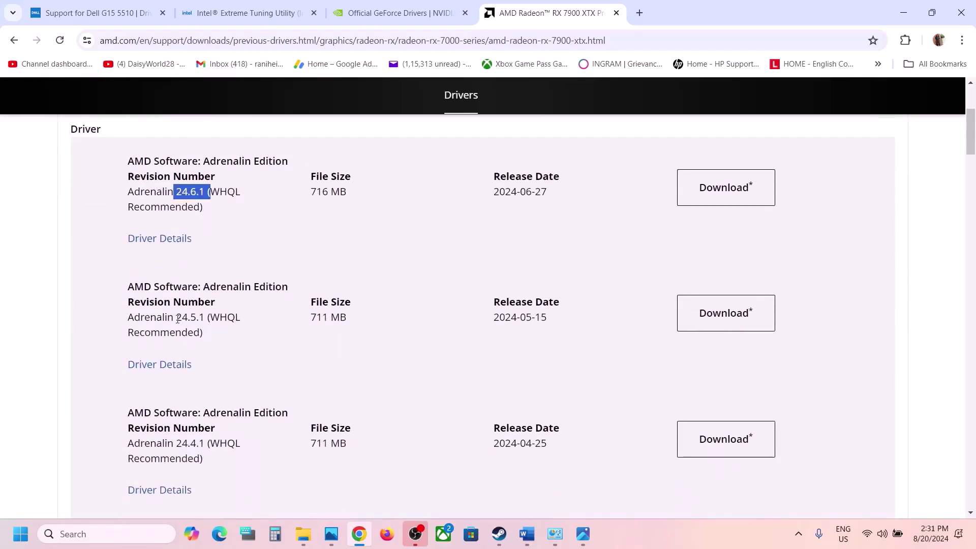
Step: Compare the Adrenalin 24.5.1 and 24.4.1 revisions in the RX 7900 XTX previous drivers list
{"action": "left_click_drag", "start_coordinate": [178, 319], "coordinate": [208, 336]}
{"action": "scroll", "coordinate": [206, 316], "scroll_direction": "down", "scroll_amount": 2}
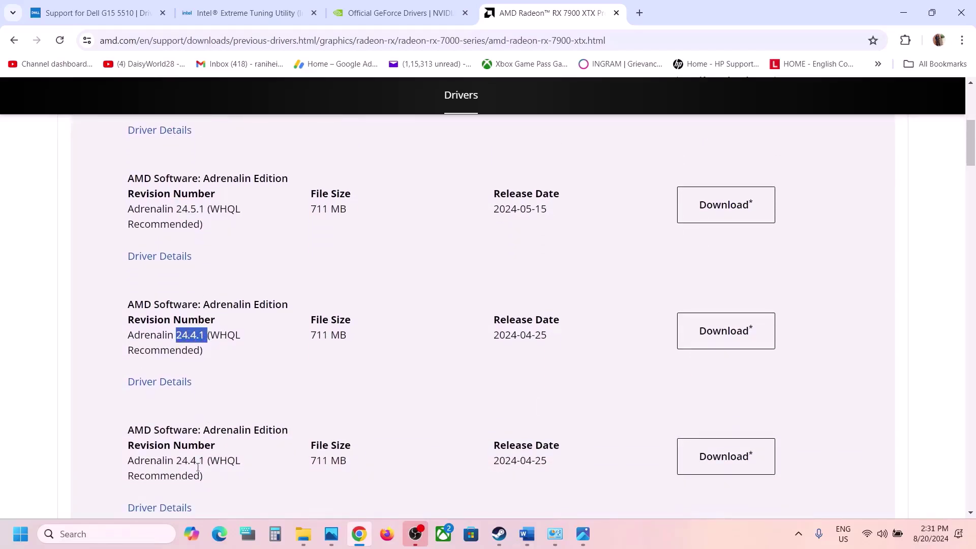
{"action": "left_click_drag", "start_coordinate": [175, 467], "coordinate": [205, 463]}
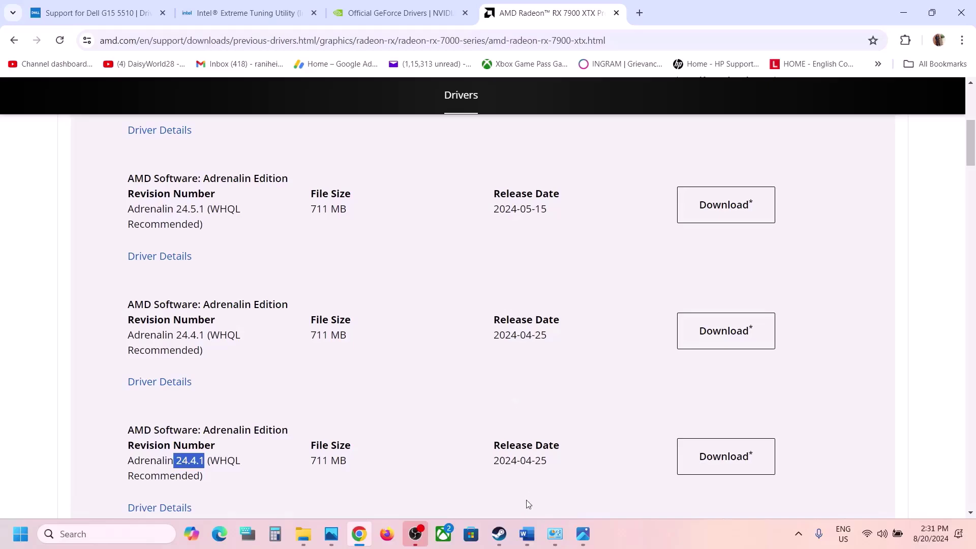
Step: Switch to the Word document and read Step 13 on unplugging external devices, USB adapters and controllers, disconnecting multiple monitors, and disabling the overlay
{"action": "left_click", "coordinate": [499, 534]}
{"action": "left_click", "coordinate": [527, 534]}
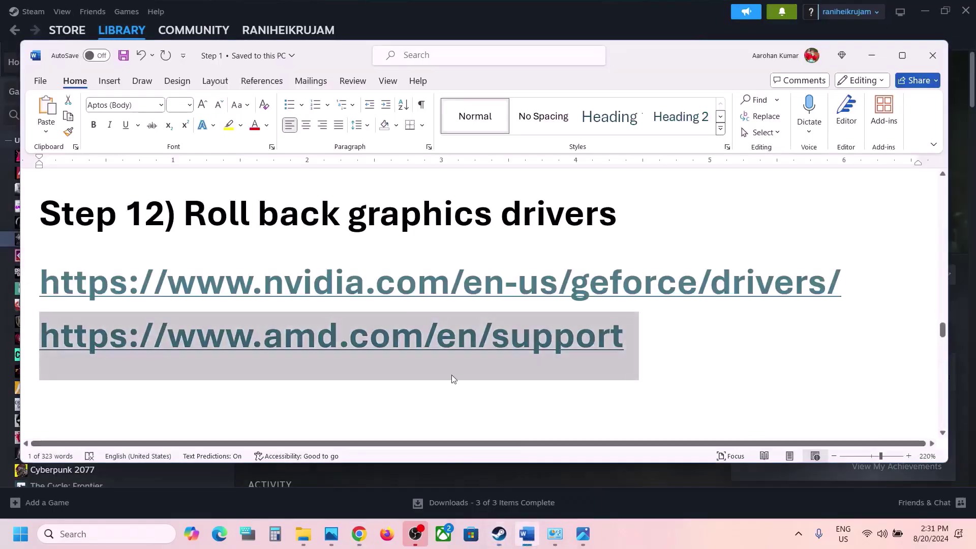
{"action": "scroll", "coordinate": [453, 379], "scroll_direction": "down", "scroll_amount": 5}
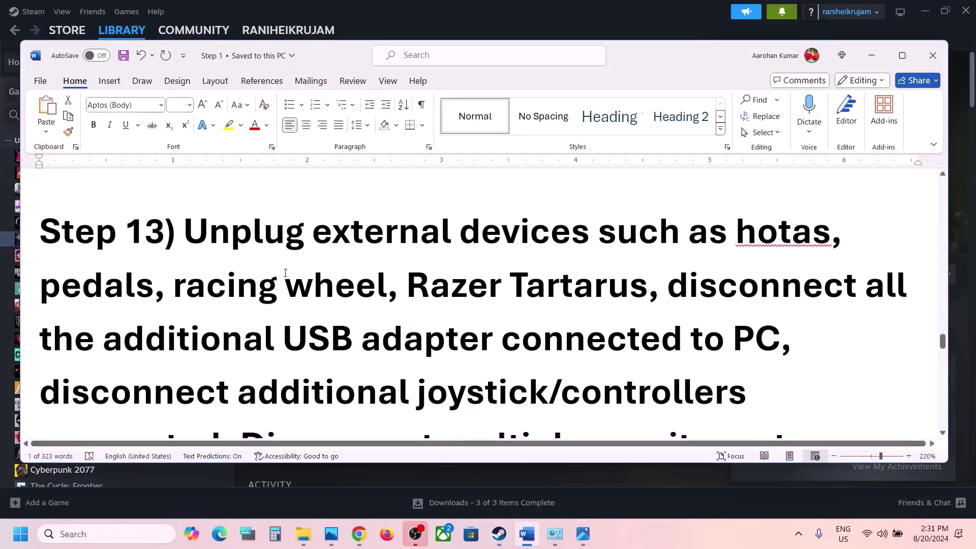
{"action": "left_click_drag", "start_coordinate": [184, 231], "coordinate": [374, 278]}
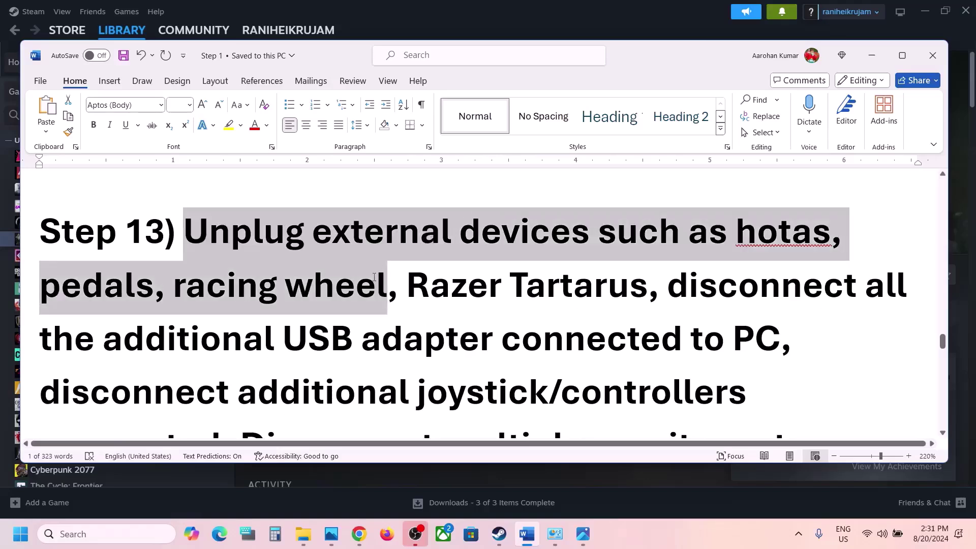
{"action": "left_click_drag", "start_coordinate": [379, 277], "coordinate": [326, 291]}
{"action": "scroll", "coordinate": [325, 289], "scroll_direction": "down", "scroll_amount": 1}
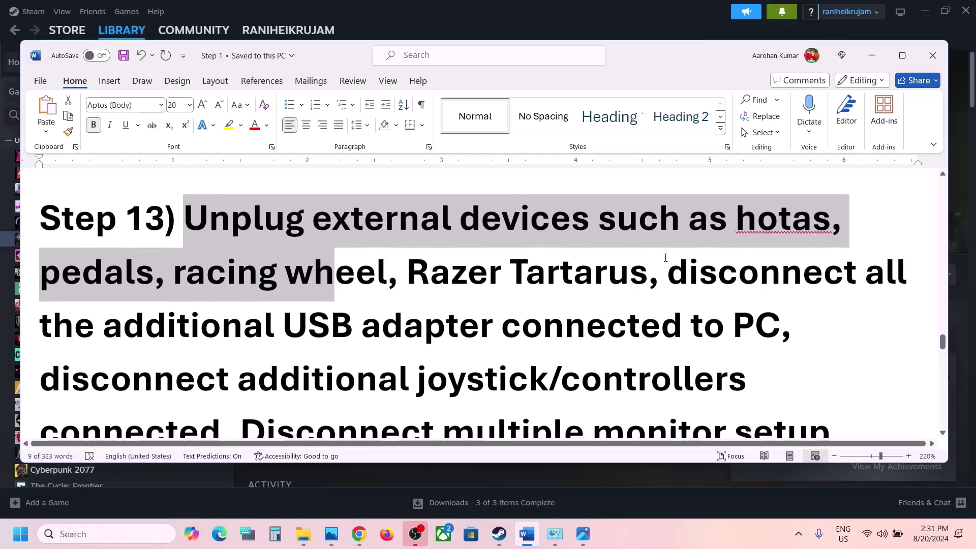
{"action": "left_click_drag", "start_coordinate": [668, 275], "coordinate": [666, 336]}
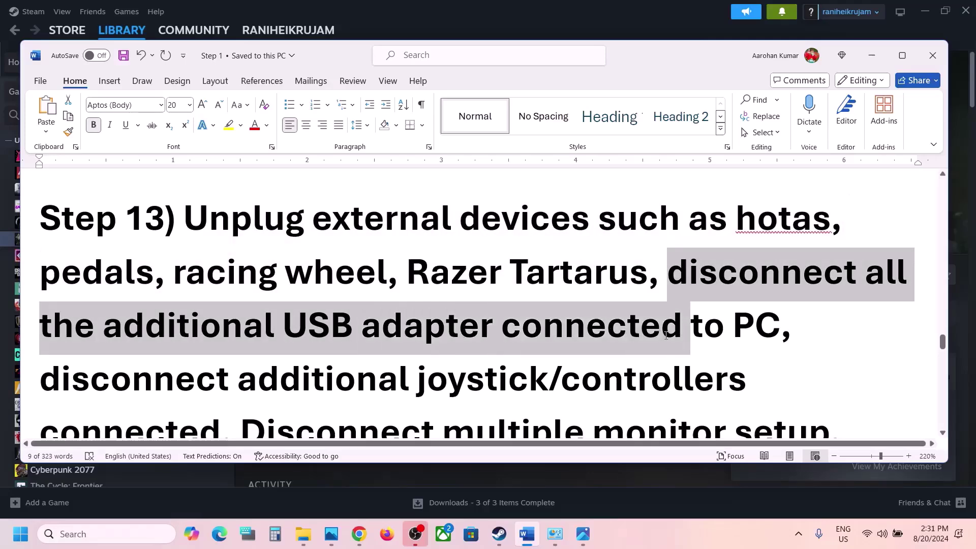
{"action": "scroll", "coordinate": [127, 261], "scroll_direction": "down", "scroll_amount": 3}
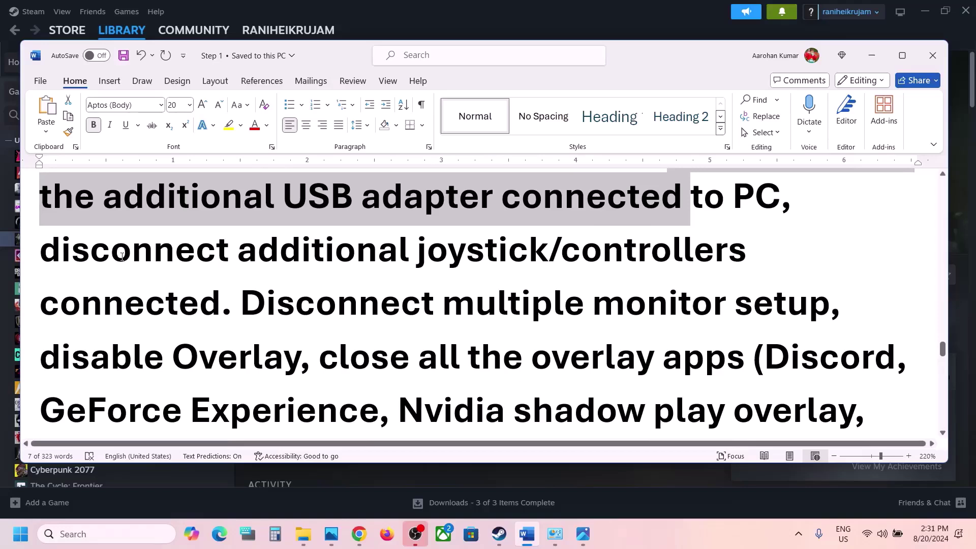
{"action": "left_click_drag", "start_coordinate": [122, 257], "coordinate": [225, 299]}
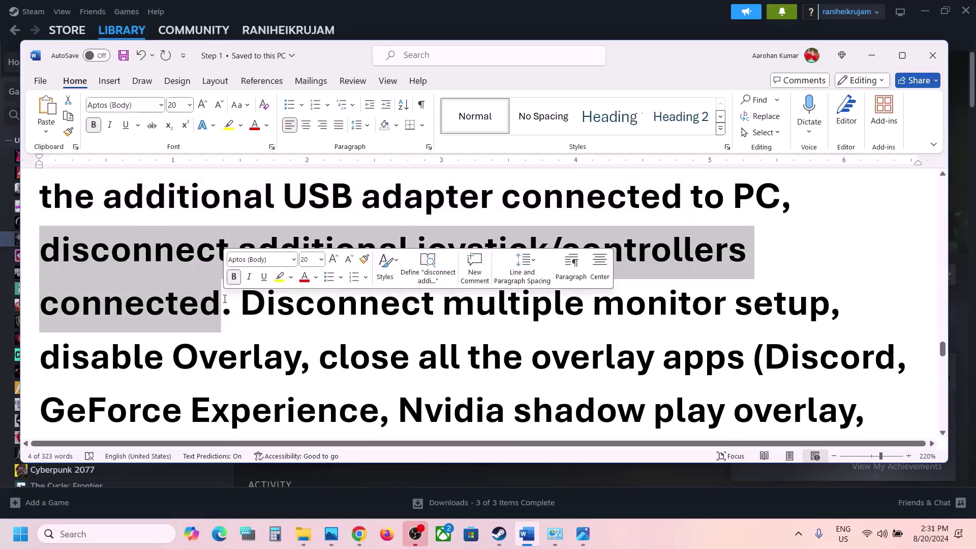
{"action": "left_click", "coordinate": [225, 299]}
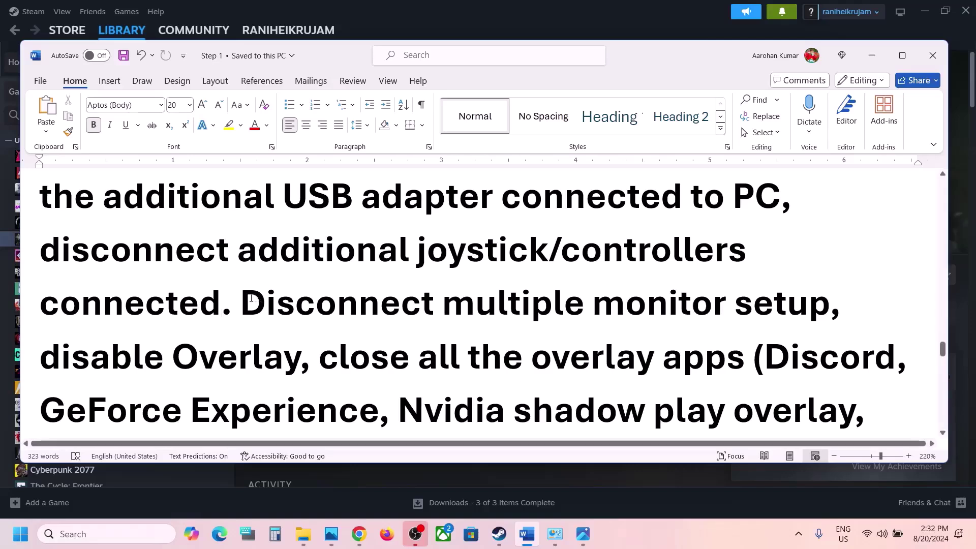
{"action": "left_click_drag", "start_coordinate": [241, 301], "coordinate": [845, 305]}
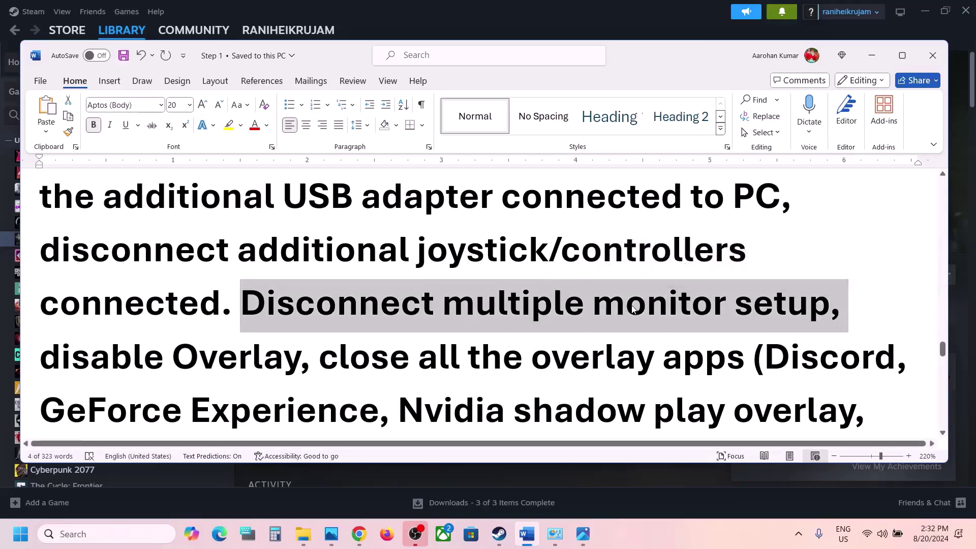
{"action": "scroll", "coordinate": [295, 324], "scroll_direction": "down", "scroll_amount": 1}
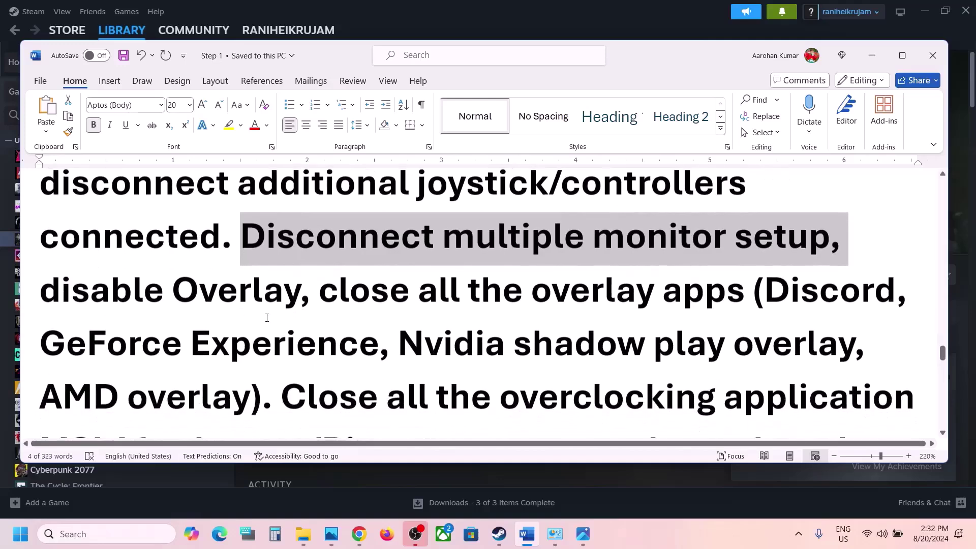
{"action": "left_click_drag", "start_coordinate": [44, 292], "coordinate": [300, 297]}
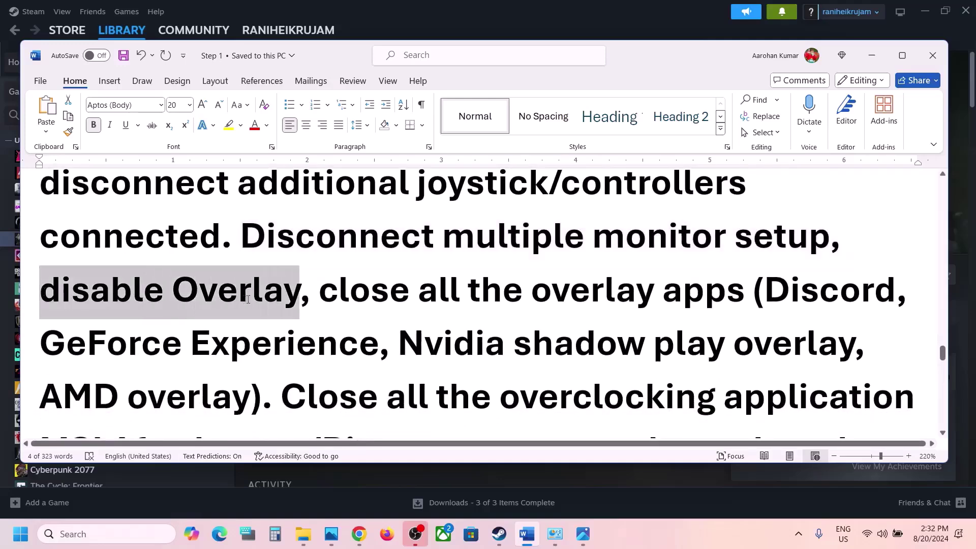
Step: Check the Steam Overlay setting in the General properties of Black Myth: Wukong in Steam, then close the properties
{"action": "left_click", "coordinate": [499, 534]}
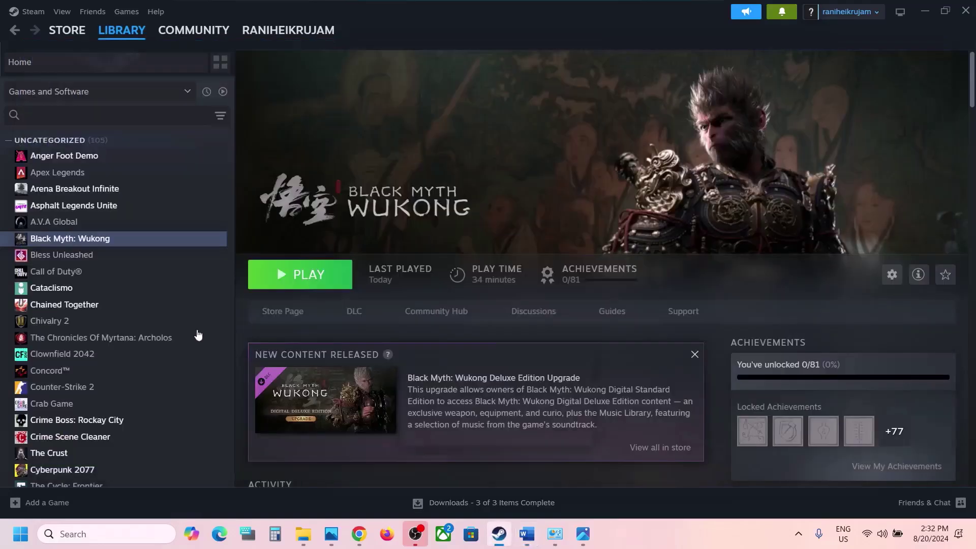
{"action": "right_click", "coordinate": [143, 239]}
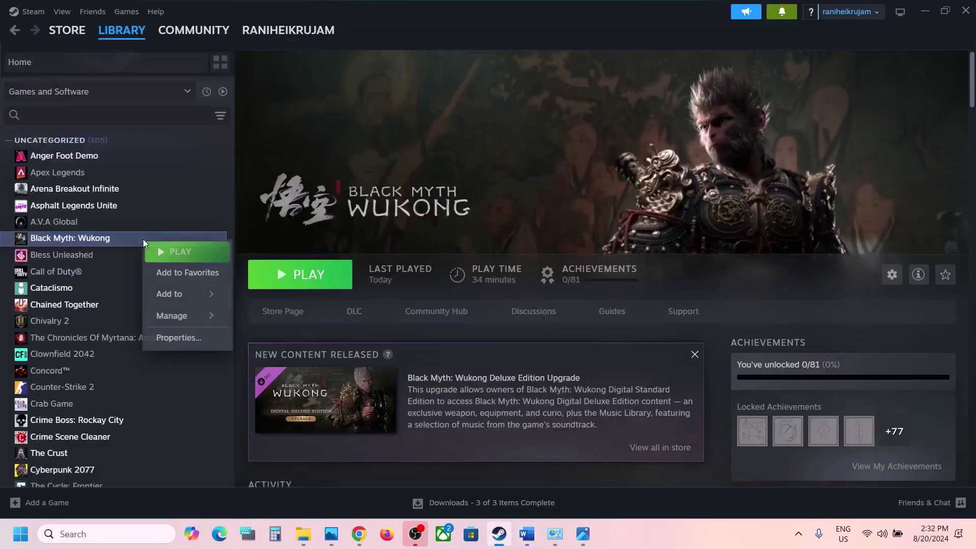
{"action": "left_click", "coordinate": [197, 339]}
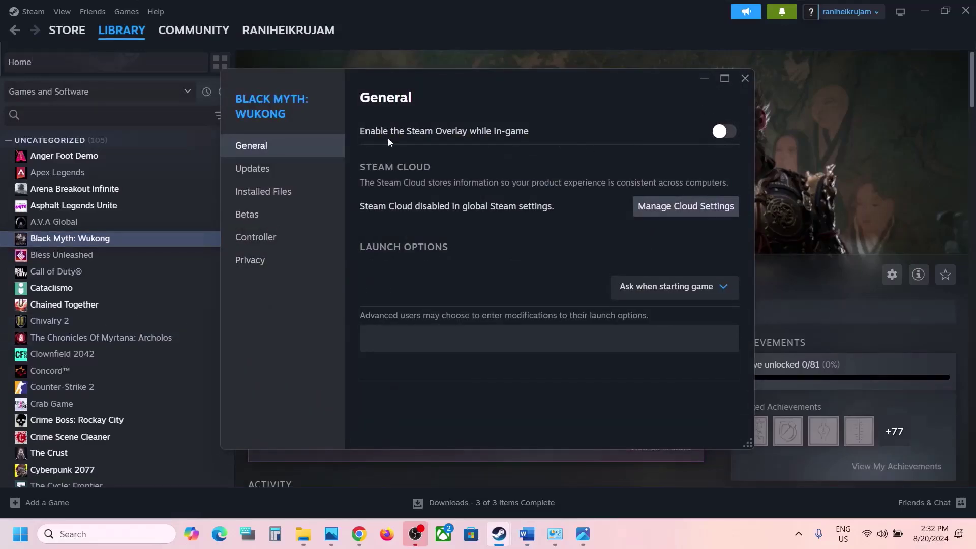
{"action": "left_click", "coordinate": [744, 79]}
Step: Return to the Word document and read the rest of Step 13 on closing overlay apps, closing MSI Afterburner/Rivatuner, and removing the undervolt
{"action": "left_click", "coordinate": [527, 535]}
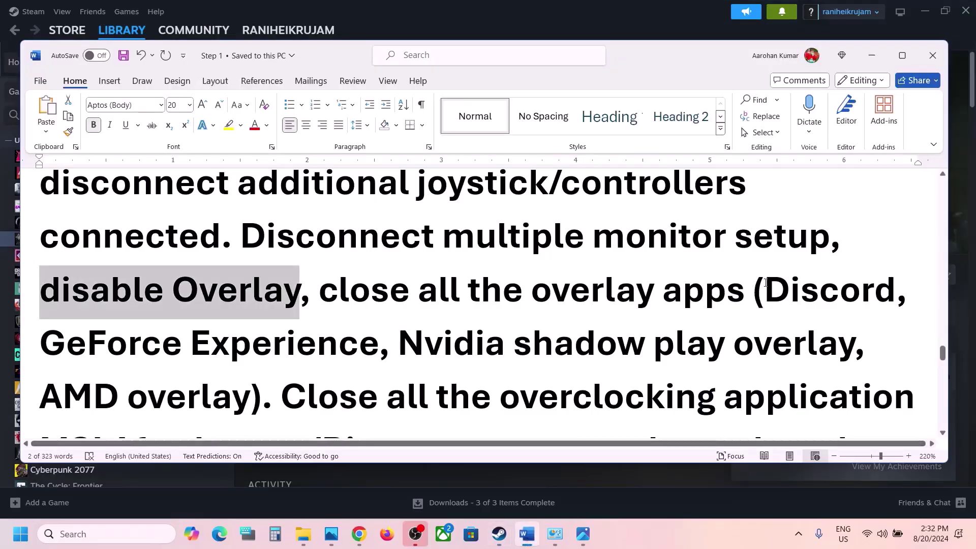
{"action": "left_click_drag", "start_coordinate": [766, 283], "coordinate": [893, 297]}
{"action": "left_click_drag", "start_coordinate": [45, 347], "coordinate": [340, 335]}
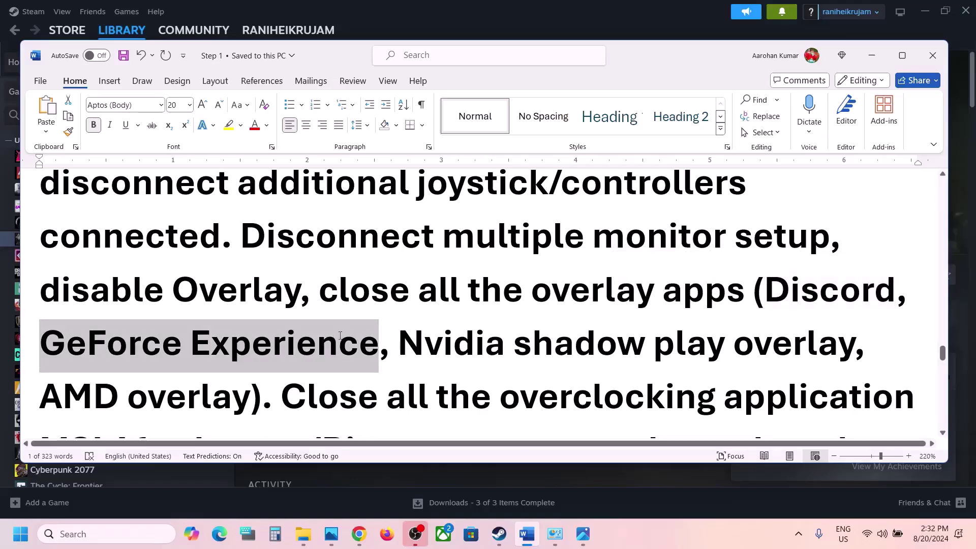
{"action": "left_click", "coordinate": [359, 337]}
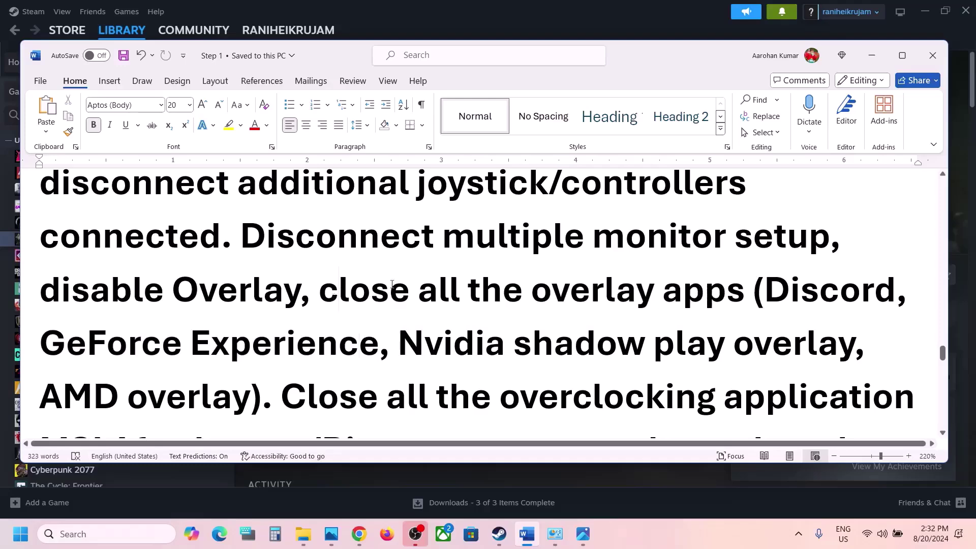
{"action": "left_click_drag", "start_coordinate": [392, 285], "coordinate": [495, 351]}
{"action": "scroll", "coordinate": [496, 356], "scroll_direction": "down", "scroll_amount": 2}
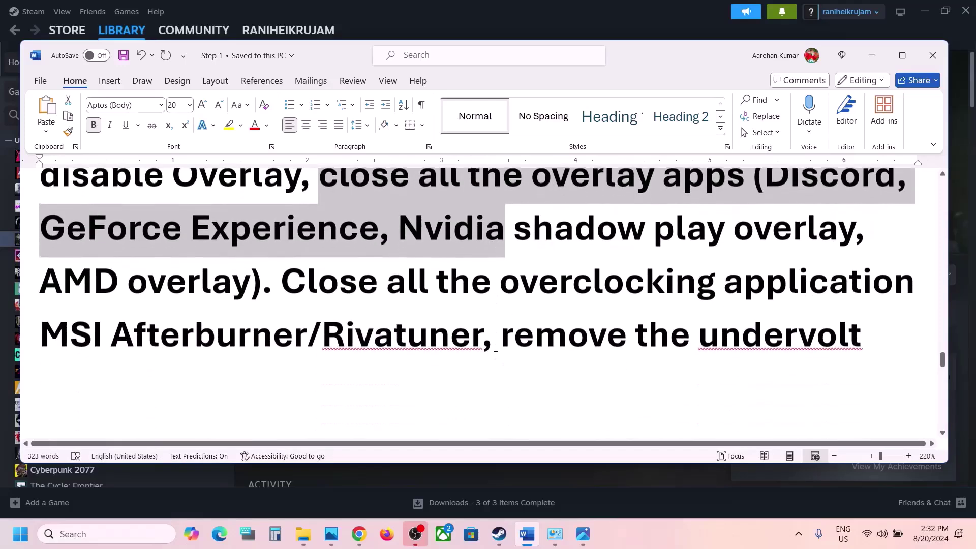
{"action": "left_click_drag", "start_coordinate": [288, 277], "coordinate": [790, 301]}
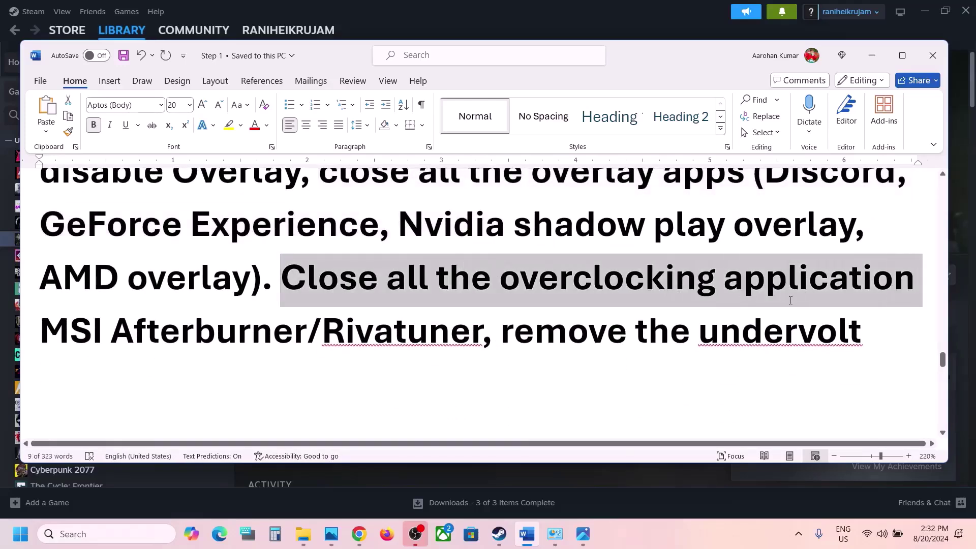
{"action": "left_click_drag", "start_coordinate": [890, 300], "coordinate": [483, 326]}
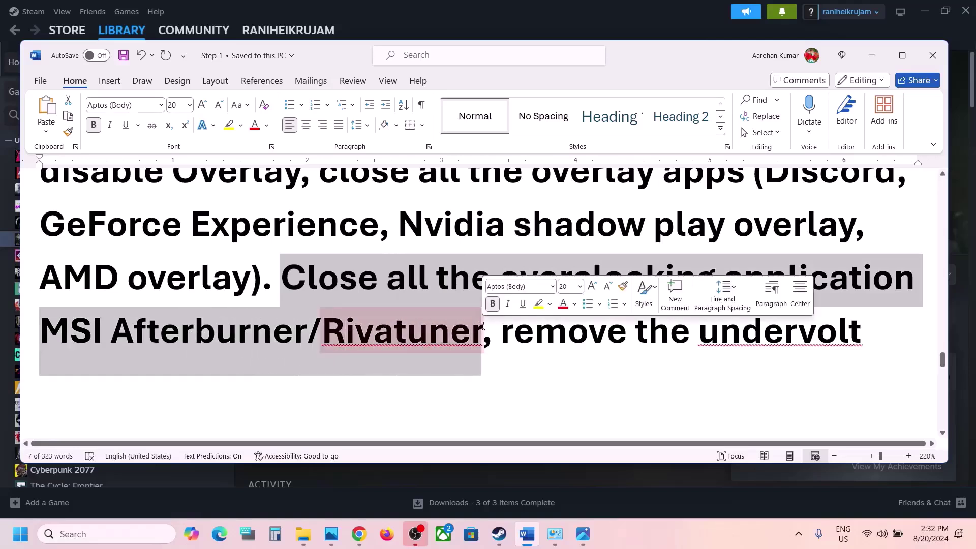
{"action": "key", "text": "Right"}
{"action": "double_click", "coordinate": [507, 279]}
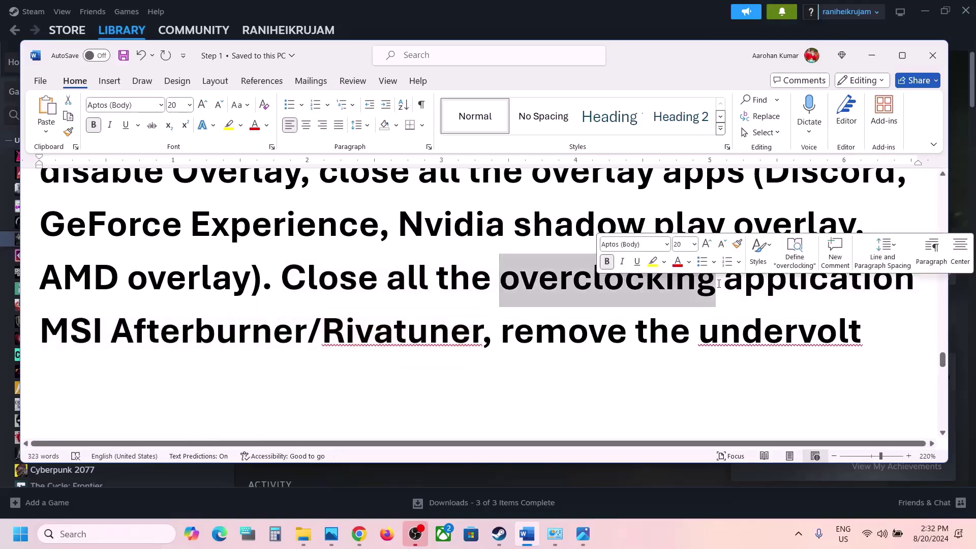
{"action": "double_click", "coordinate": [339, 277]}
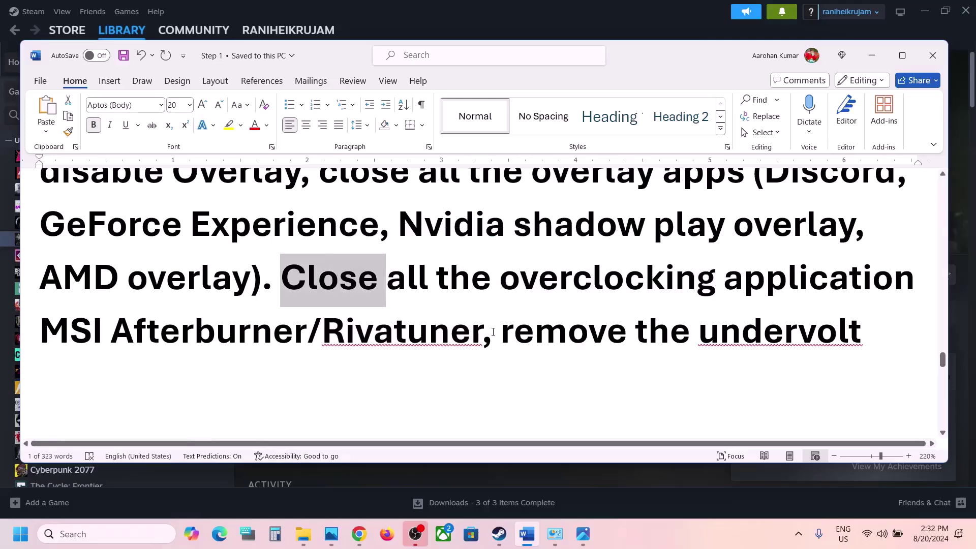
{"action": "left_click_drag", "start_coordinate": [494, 332], "coordinate": [863, 335]}
{"action": "left_click", "coordinate": [388, 343], "text": "shift"}
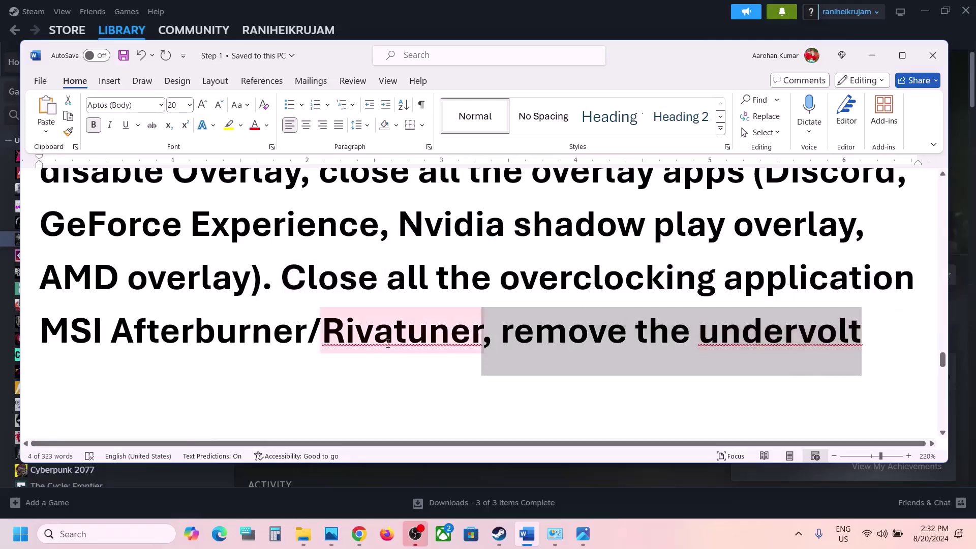
Step: Copy the Visual C++ download link from Step 14 of the Word document and load it in a new Chrome tab
{"action": "scroll", "coordinate": [388, 344], "scroll_direction": "down", "scroll_amount": 5}
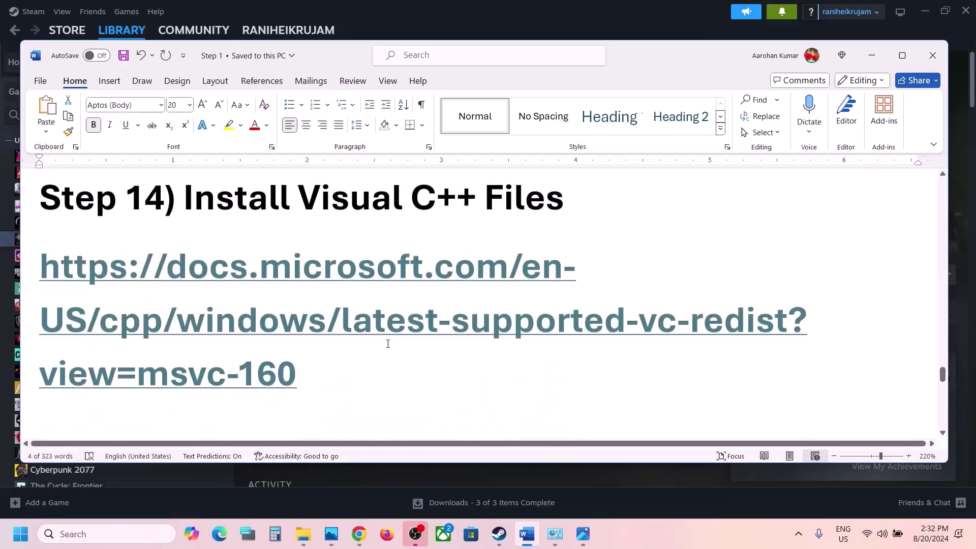
{"action": "left_click_drag", "start_coordinate": [355, 370], "coordinate": [43, 268]}
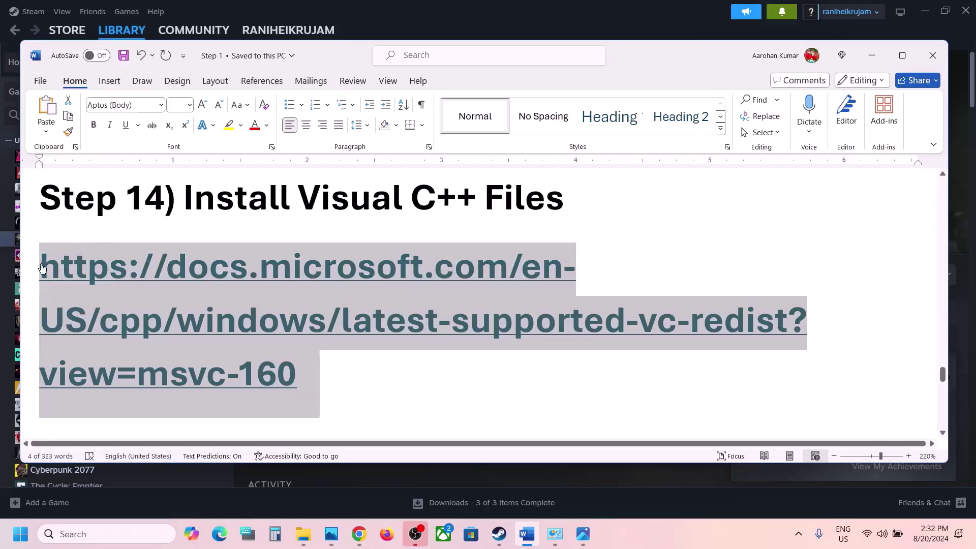
{"action": "left_click", "coordinate": [359, 534]}
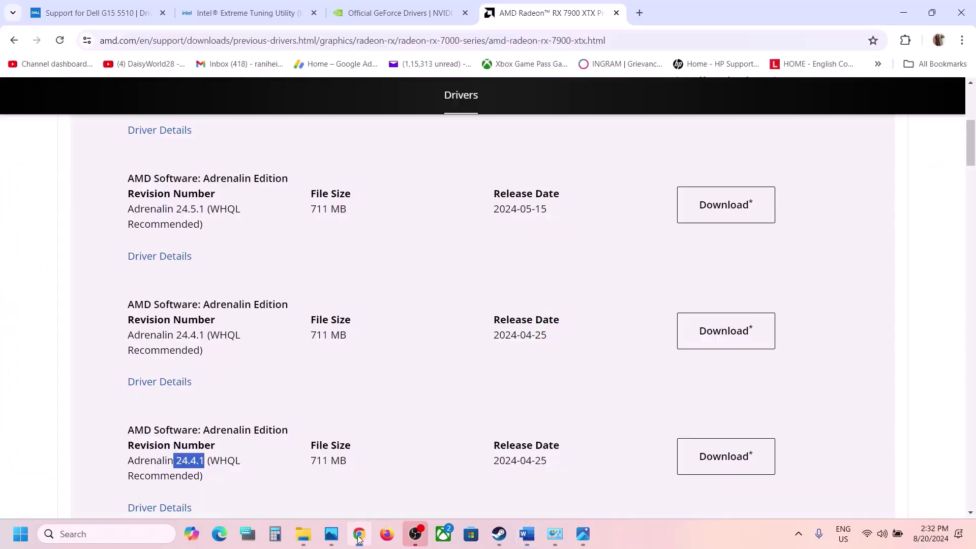
{"action": "left_click", "coordinate": [641, 14]}
{"action": "type", "text": "https://docs.microsoft.com/en-us/cpp/windows/latest-supported-vc-redist?view=msvc-160"}
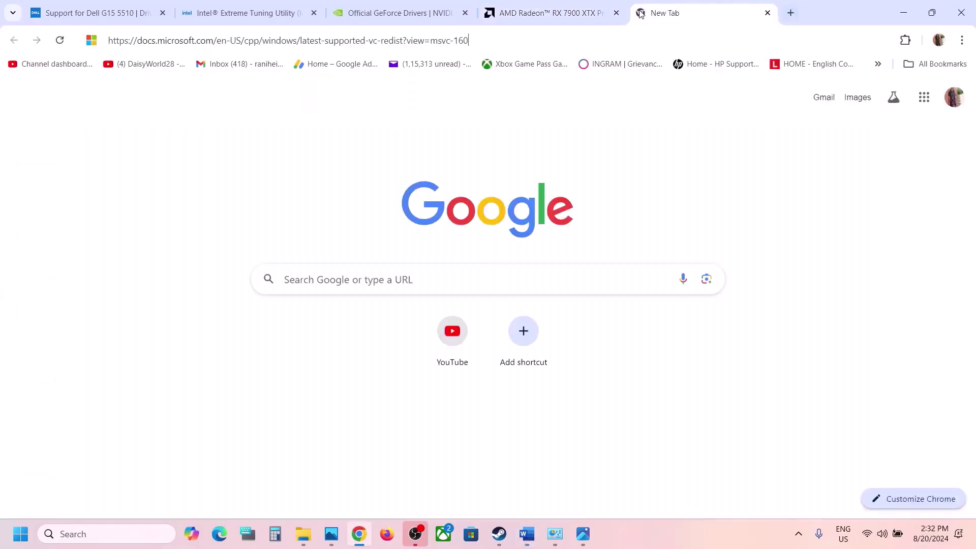
{"action": "key", "text": "Return"}
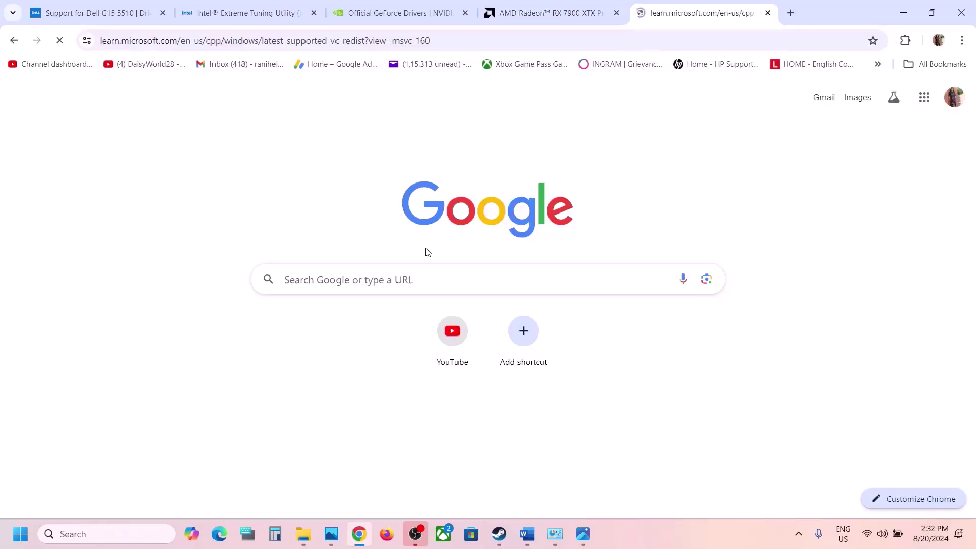
Step: Download the X86 Visual C++ 2015-2022 Redistributable, run its installer, and try to repair the installation
{"action": "scroll", "coordinate": [426, 248], "scroll_direction": "down", "scroll_amount": 5}
{"action": "scroll", "coordinate": [359, 234], "scroll_direction": "up", "scroll_amount": 2}
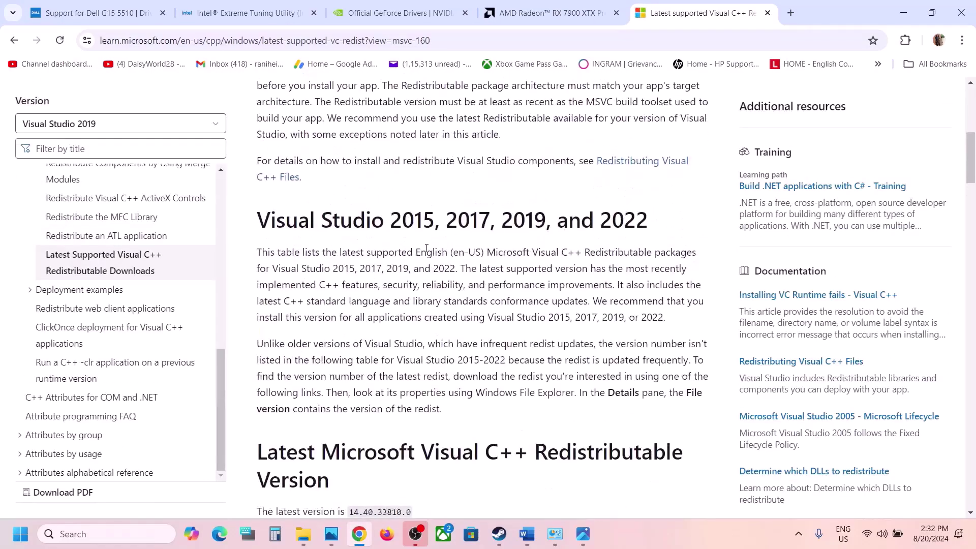
{"action": "left_click_drag", "start_coordinate": [351, 223], "coordinate": [580, 225]}
{"action": "scroll", "coordinate": [314, 245], "scroll_direction": "down", "scroll_amount": 8}
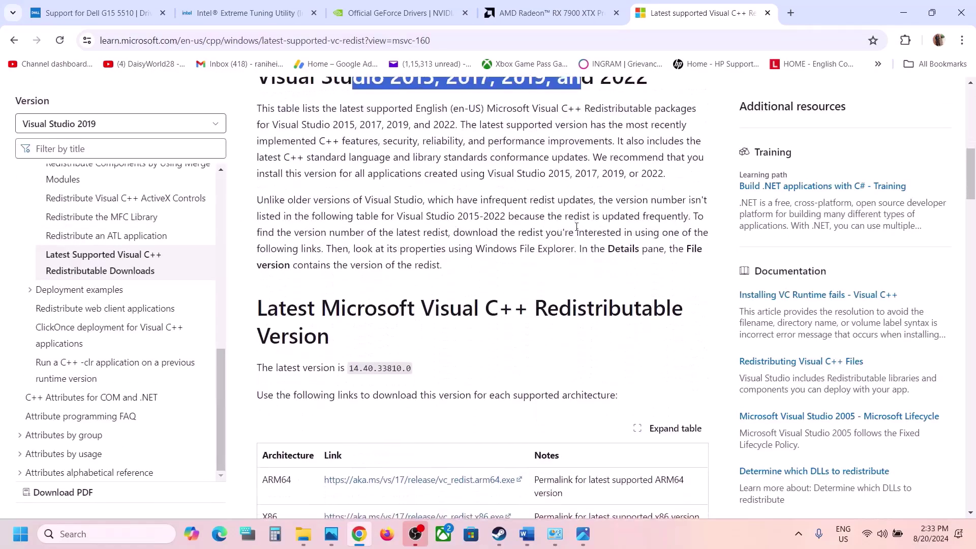
{"action": "left_click_drag", "start_coordinate": [264, 236], "coordinate": [380, 236]}
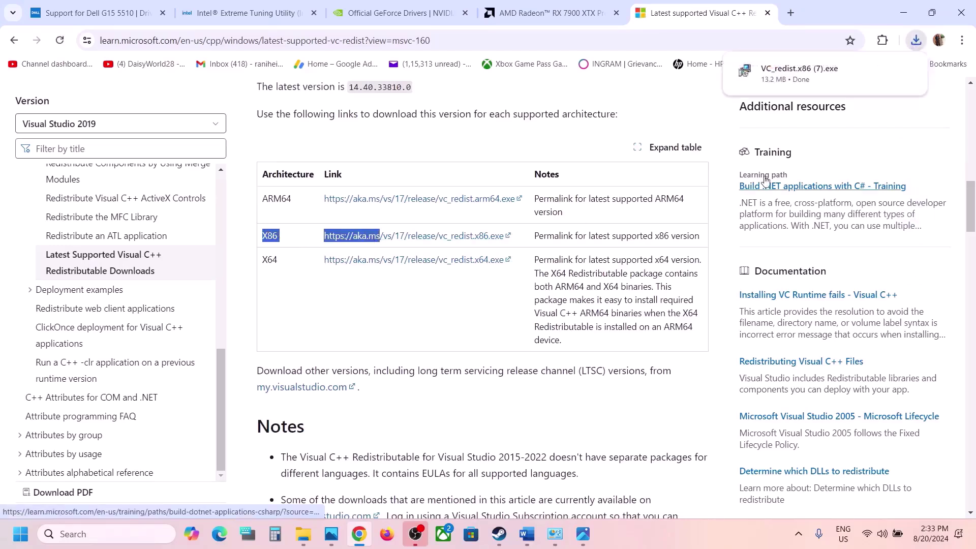
{"action": "left_click", "coordinate": [799, 73]}
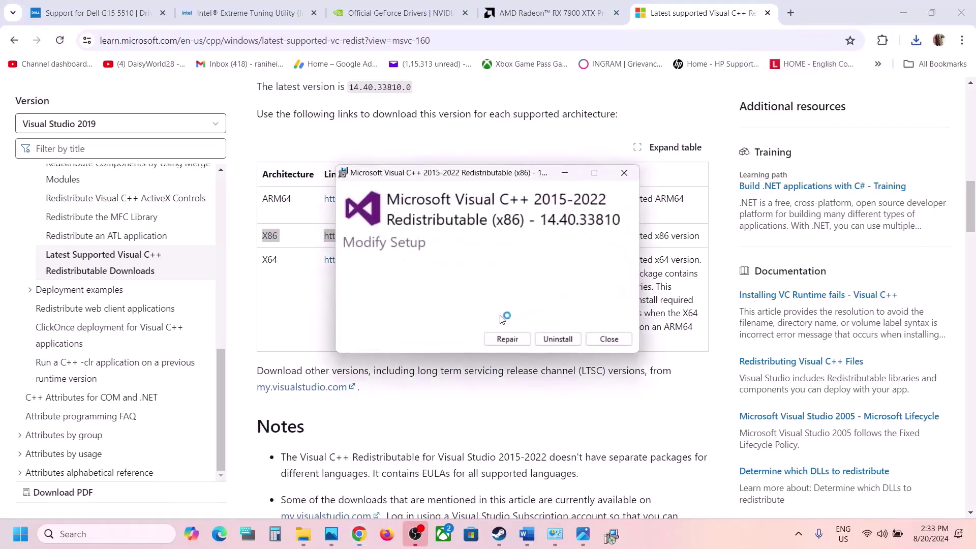
{"action": "left_click", "coordinate": [505, 339]}
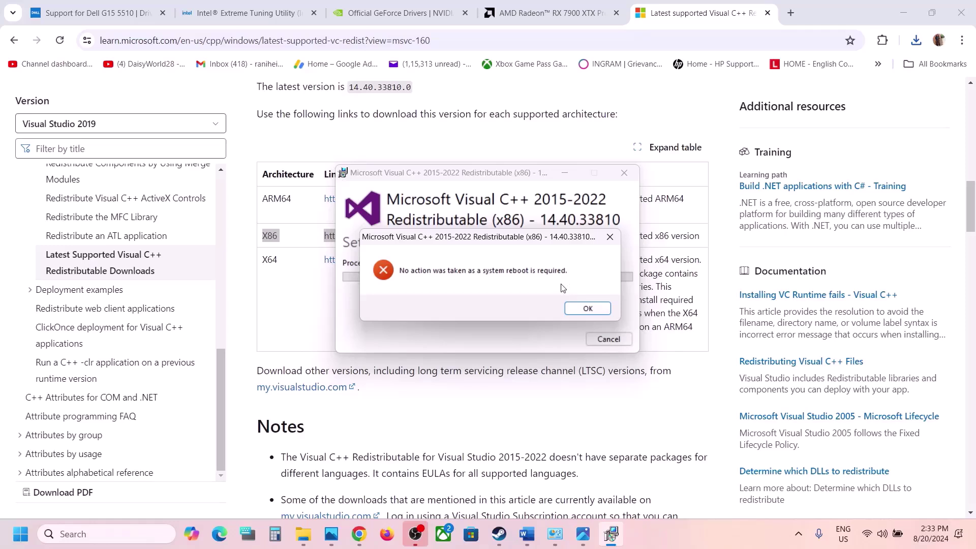
{"action": "left_click", "coordinate": [586, 308]}
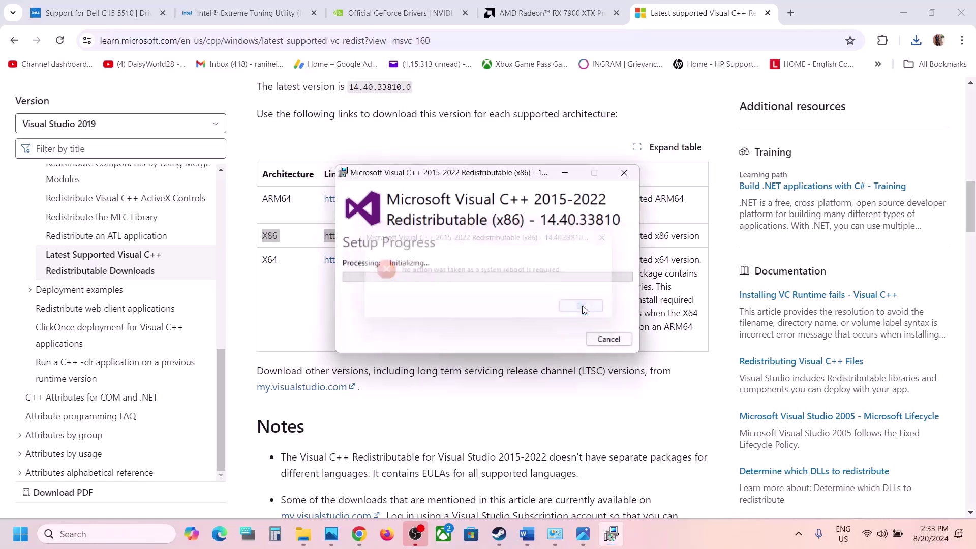
Step: Download the X64 Visual C++ 2015-2022 Redistributable, run its installer, and try to repair the installation
{"action": "left_click", "coordinate": [281, 304]}
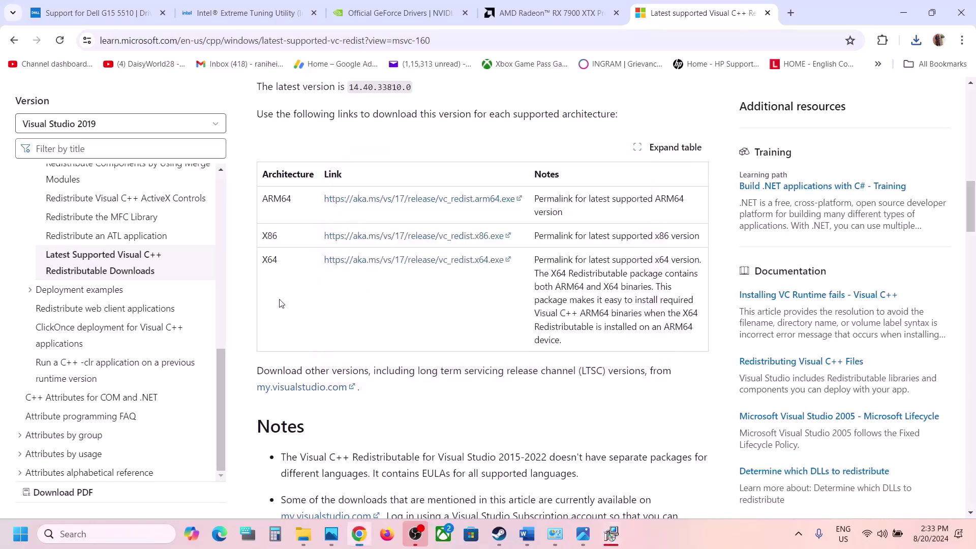
{"action": "double_click", "coordinate": [265, 260]}
{"action": "left_click", "coordinate": [390, 268]}
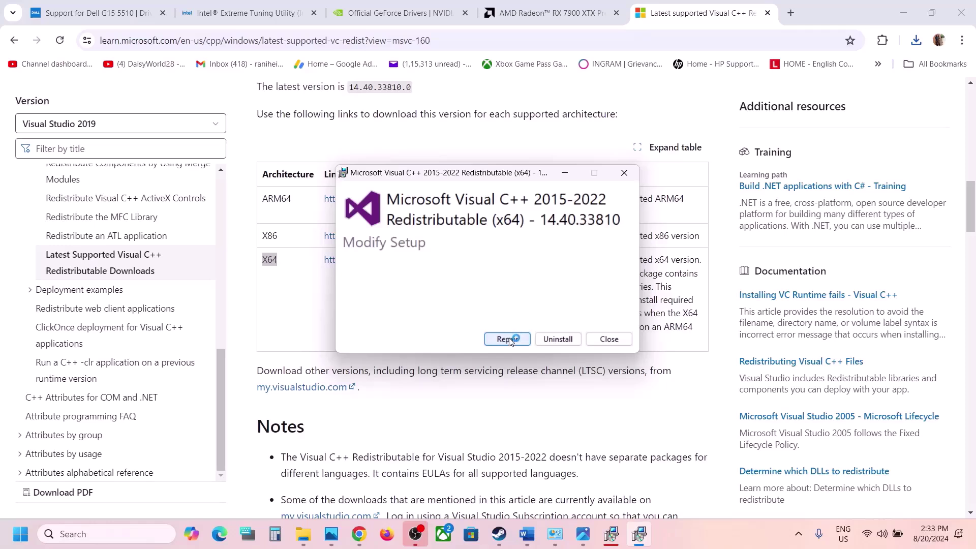
{"action": "left_click", "coordinate": [509, 339]}
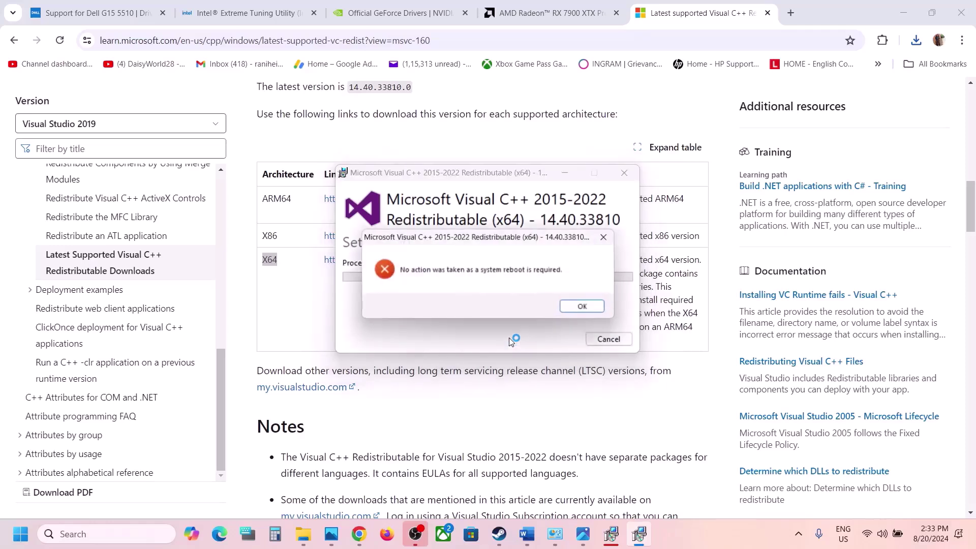
{"action": "left_click", "coordinate": [588, 308]}
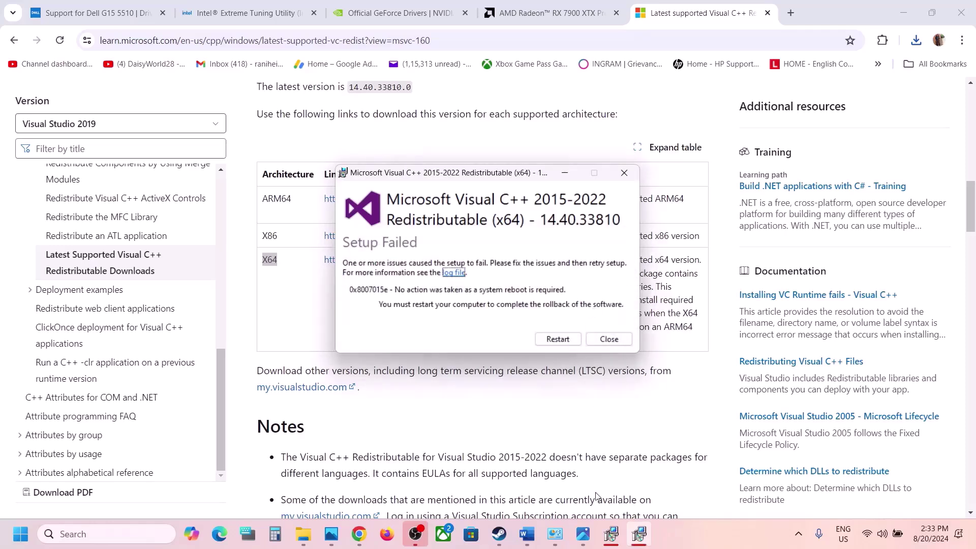